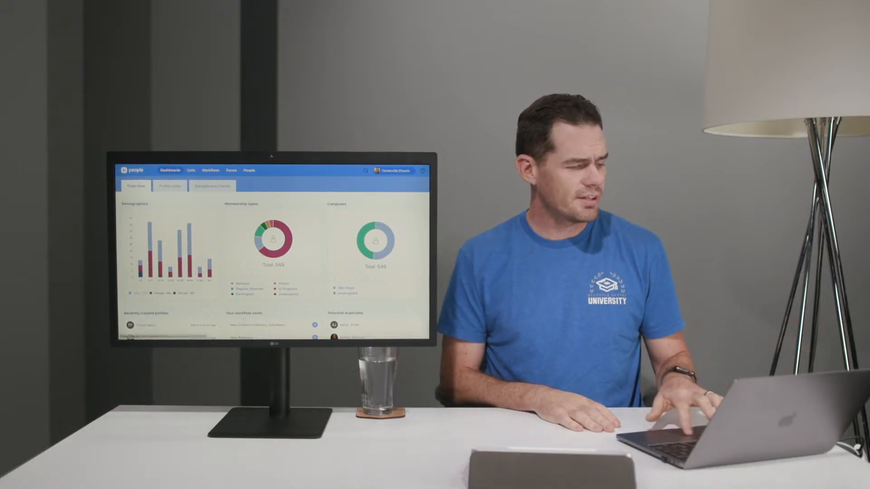
Open the full People list
{"action": "mouse_move", "coordinate": [176, 226]}
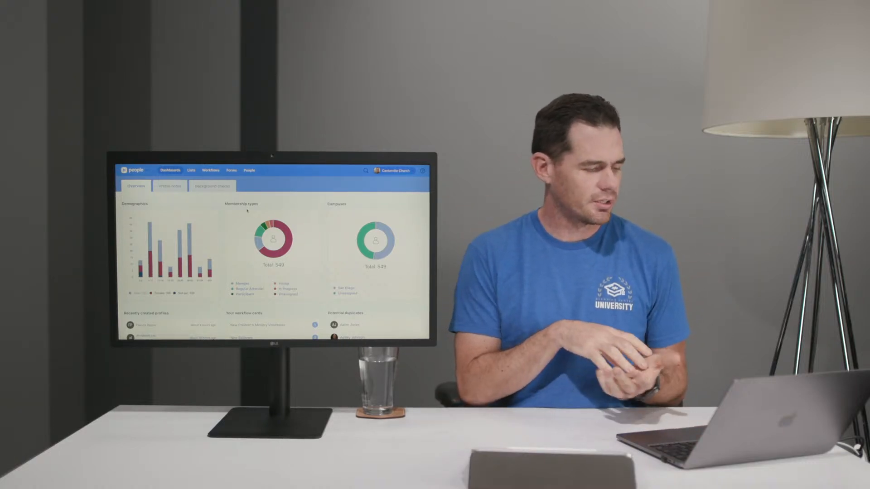
{"action": "scroll", "coordinate": [247, 210], "scroll_direction": "down", "scroll_amount": 3}
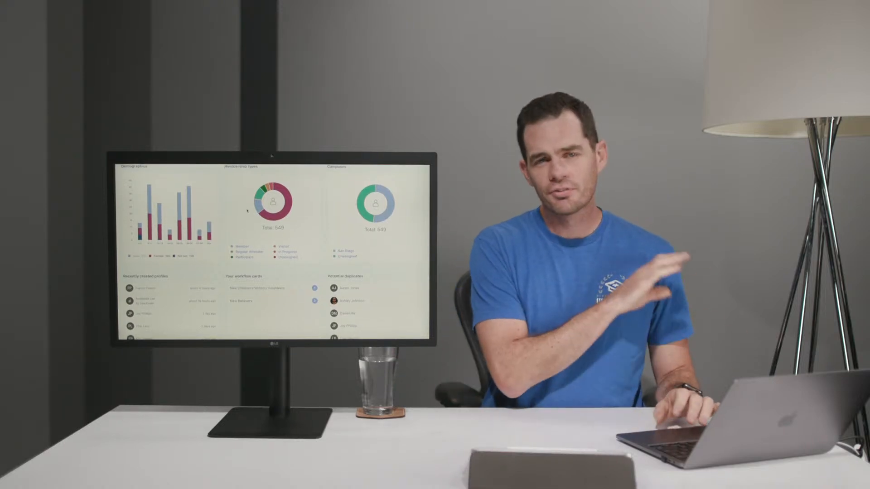
{"action": "scroll", "coordinate": [246, 210], "scroll_direction": "up", "scroll_amount": 2}
{"action": "scroll", "coordinate": [247, 210], "scroll_direction": "up", "scroll_amount": 2}
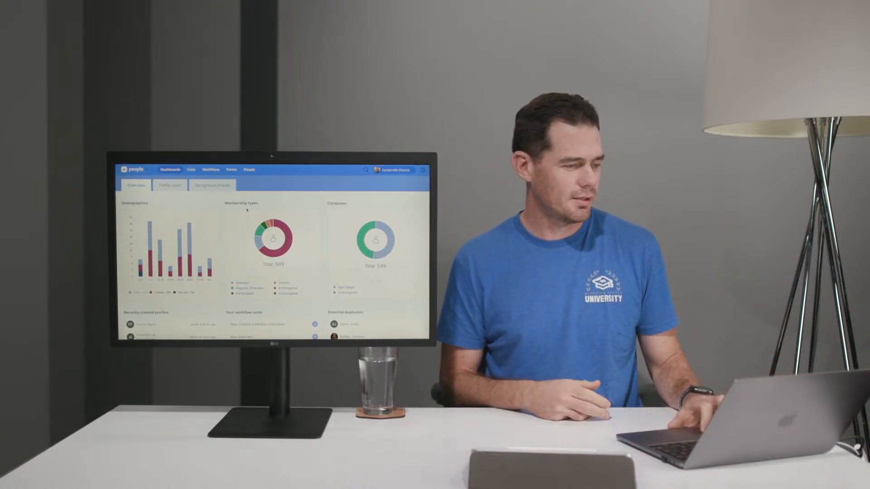
{"action": "left_click", "coordinate": [249, 171]}
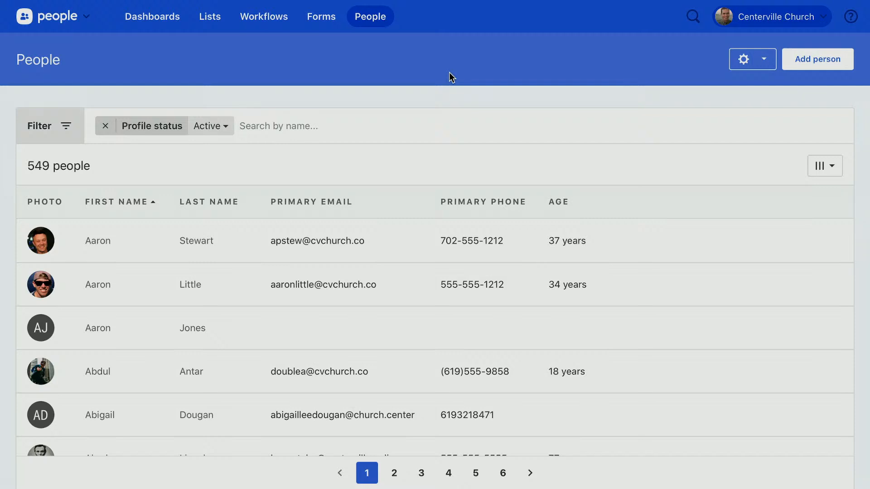
Filter People to Membership status Member, then search the list by the person's first name
{"action": "left_click", "coordinate": [72, 138]}
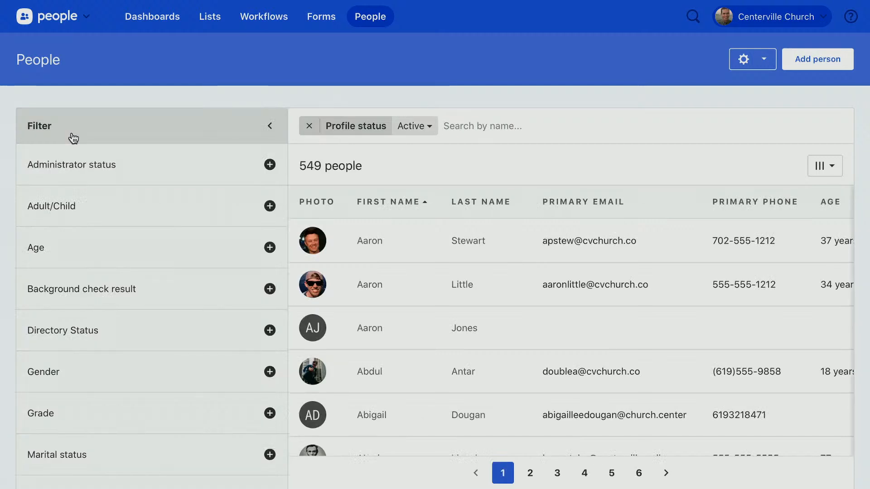
{"action": "scroll", "coordinate": [88, 357], "scroll_direction": "down", "scroll_amount": 2}
{"action": "scroll", "coordinate": [88, 357], "scroll_direction": "down", "scroll_amount": 1}
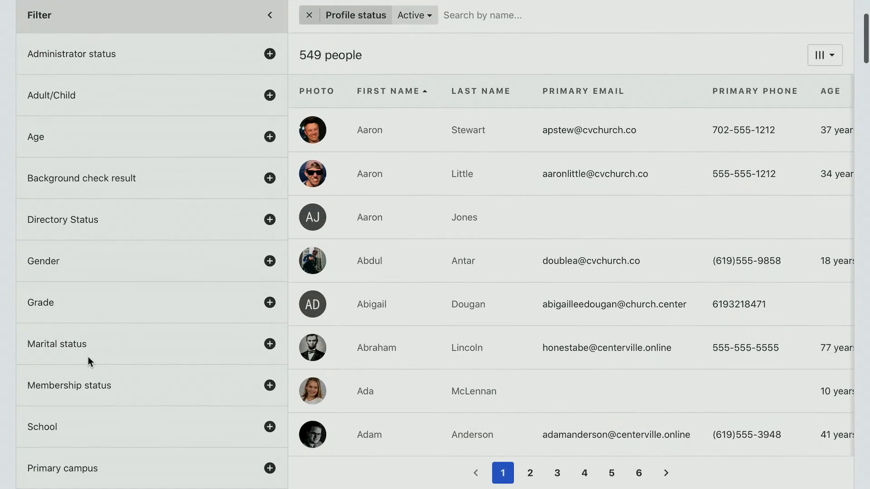
{"action": "left_click", "coordinate": [270, 363]}
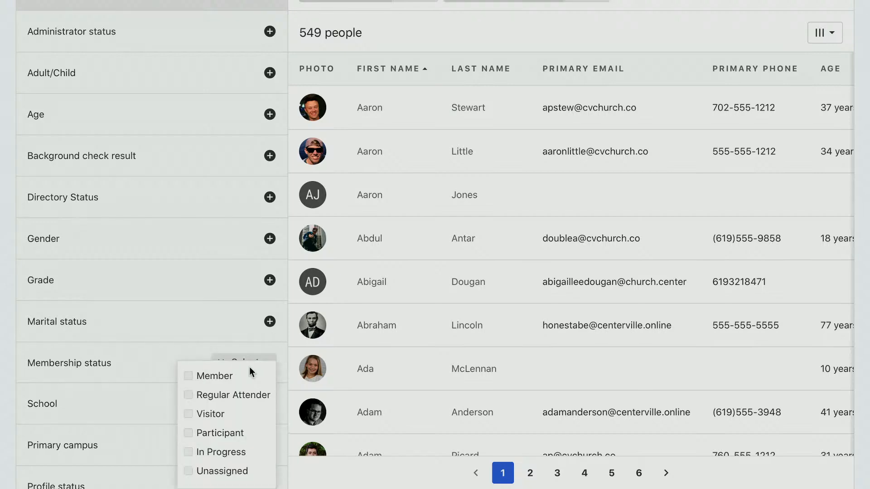
{"action": "left_click", "coordinate": [221, 378]}
{"action": "scroll", "coordinate": [222, 379], "scroll_direction": "up", "scroll_amount": 3}
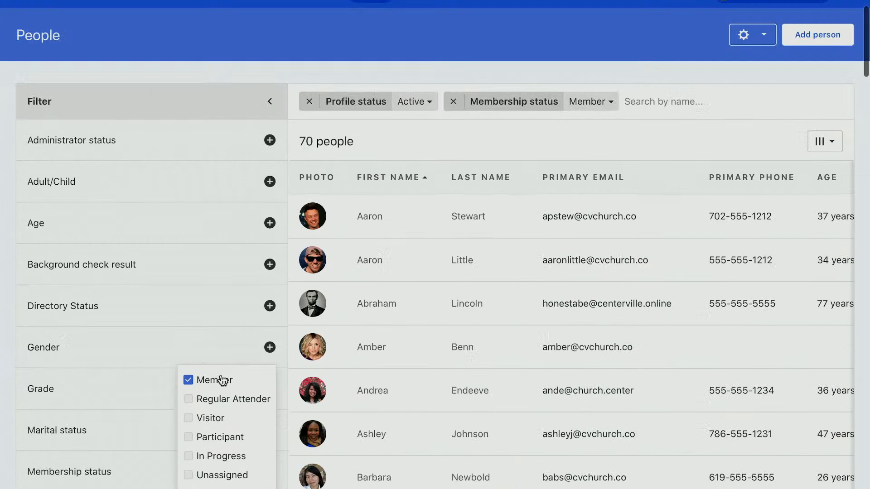
{"action": "left_click", "coordinate": [271, 125]}
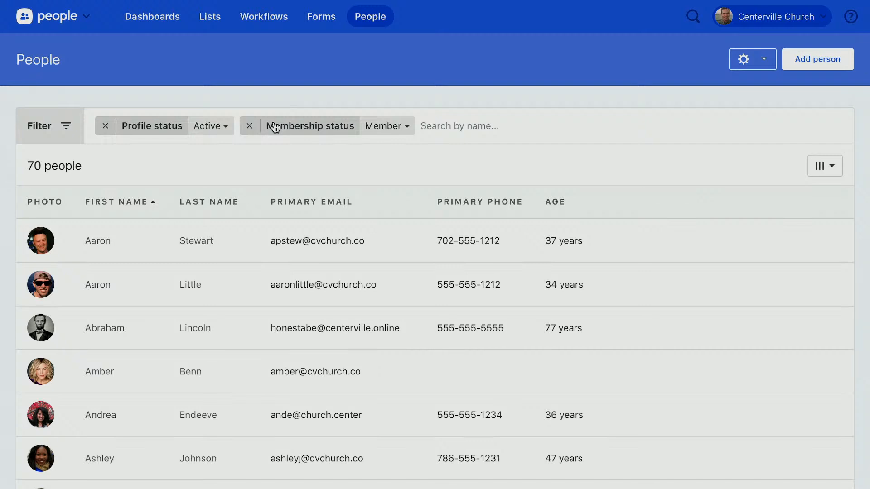
{"action": "left_click", "coordinate": [478, 122]}
{"action": "type", "text": "Joe"}
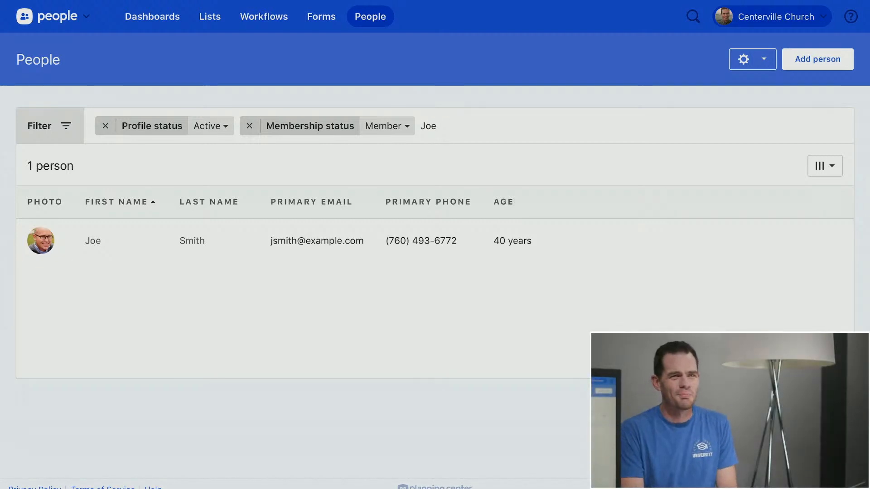
Open the one matching member's profile from the filtered table
{"action": "left_click", "coordinate": [91, 243]}
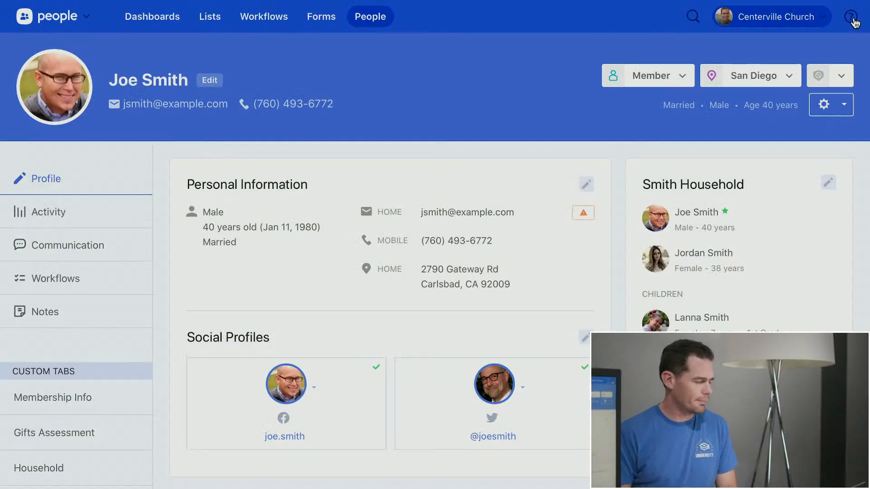
Search Help & Support articles for 'csv', return to the profile, and dismiss the suggestion list
{"action": "left_click", "coordinate": [853, 20]}
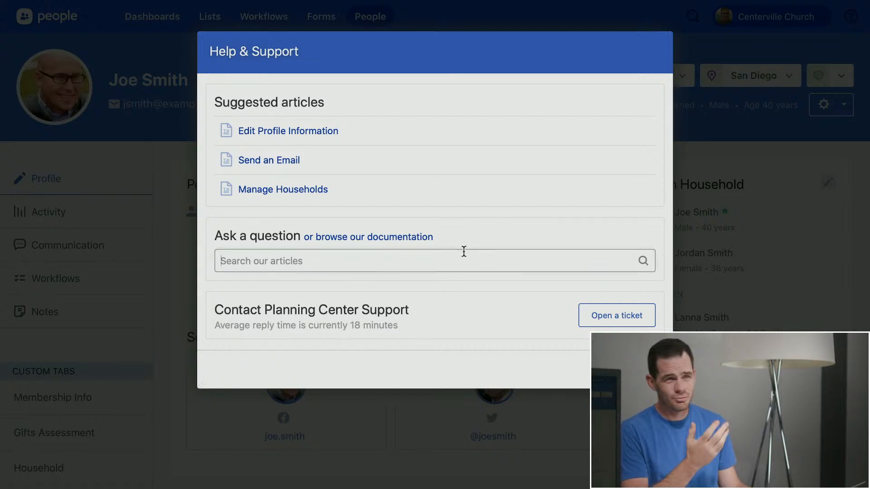
{"action": "type", "text": "csv"}
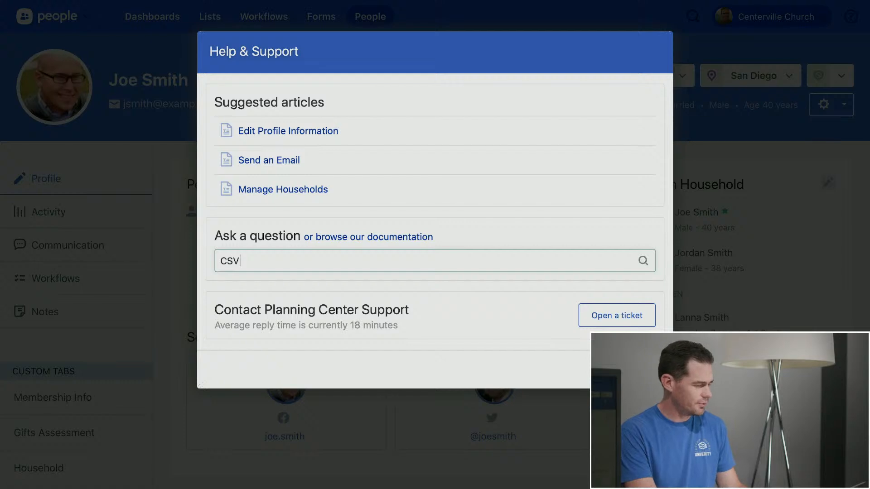
{"action": "key", "text": "Return"}
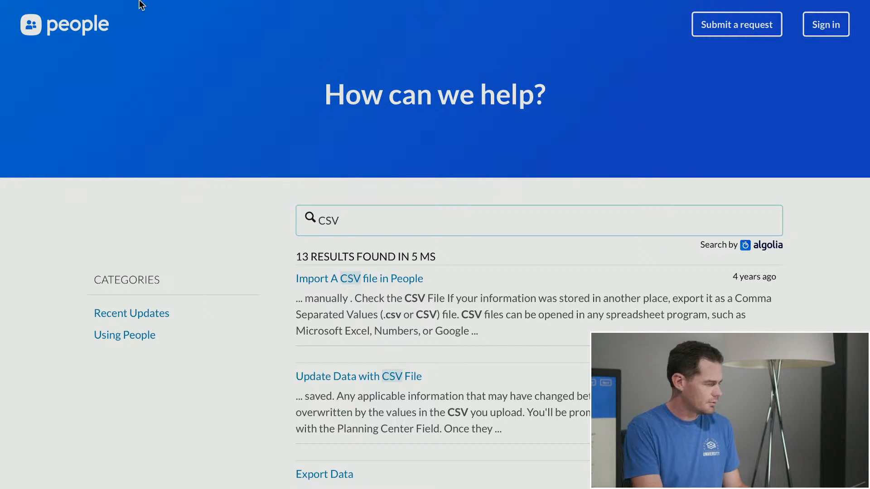
{"action": "mouse_move", "coordinate": [140, 3]}
{"action": "left_click", "coordinate": [62, 28]}
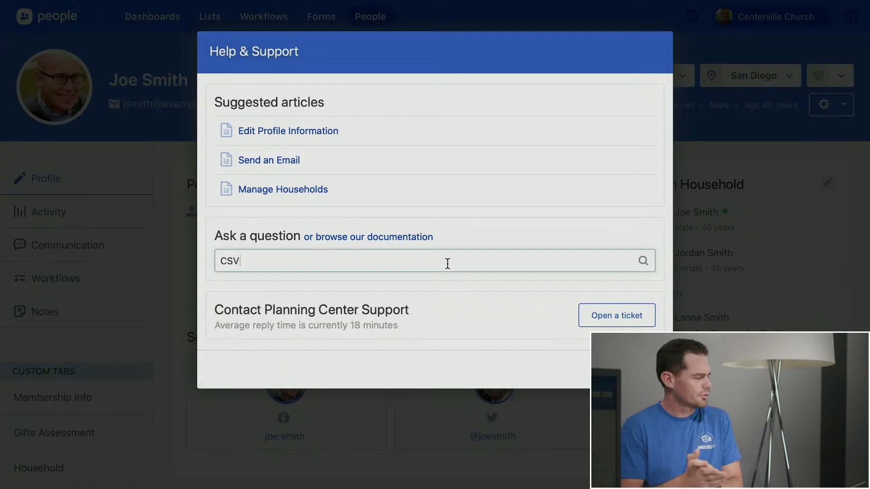
{"action": "key", "text": "BackSpace"}
{"action": "type", "text": "v"}
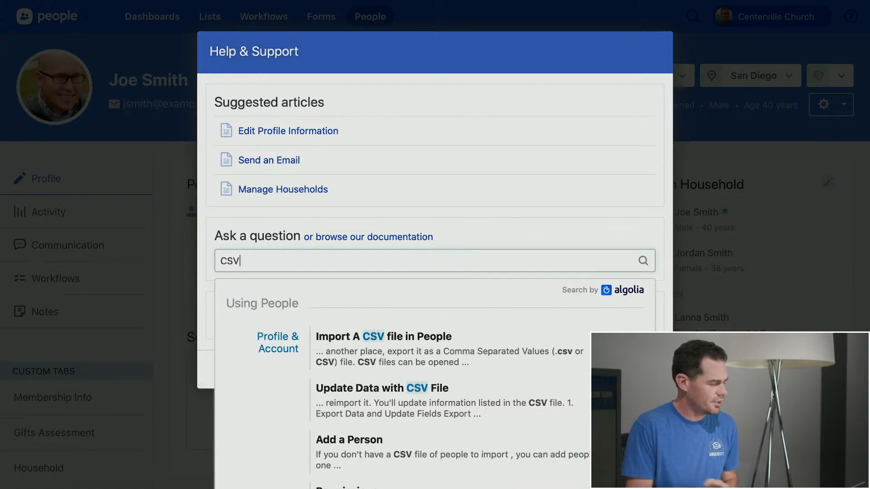
{"action": "left_click", "coordinate": [582, 234]}
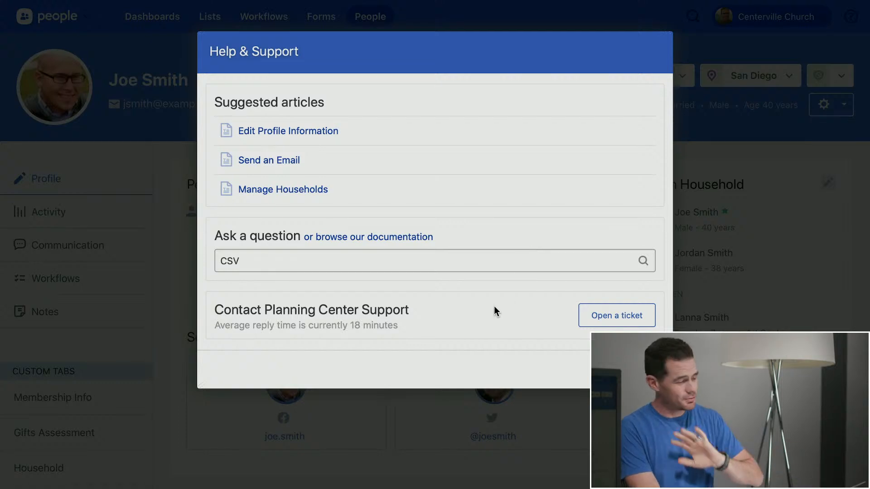
Preview the Open a ticket support request form, then close Help & Support
{"action": "left_click", "coordinate": [612, 316]}
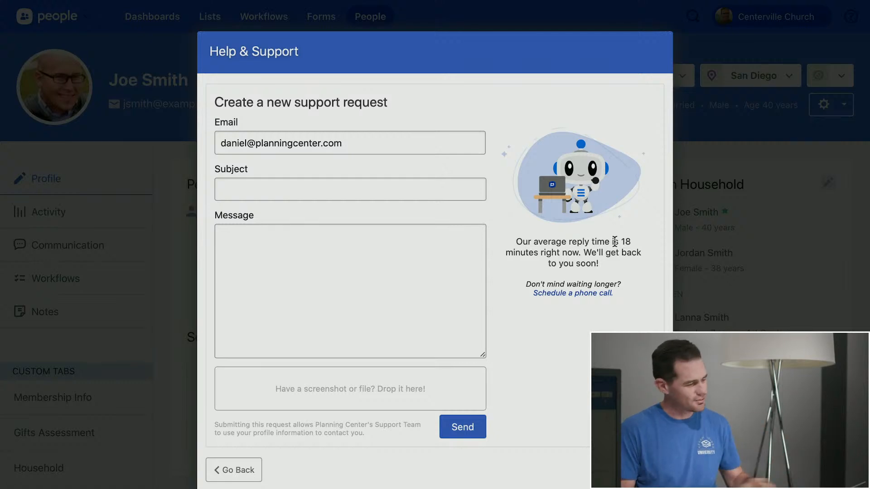
{"action": "scroll", "coordinate": [493, 301], "scroll_direction": "down", "scroll_amount": 1}
{"action": "scroll", "coordinate": [492, 297], "scroll_direction": "down", "scroll_amount": 3}
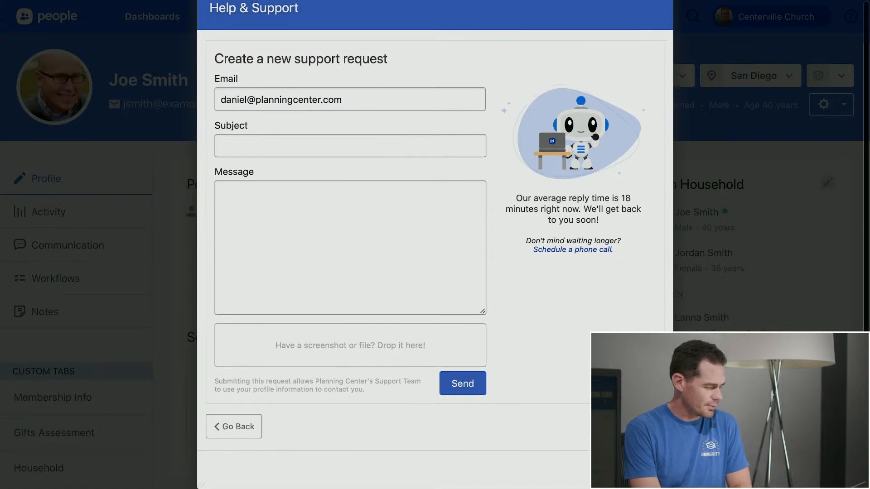
{"action": "left_click", "coordinate": [644, 470]}
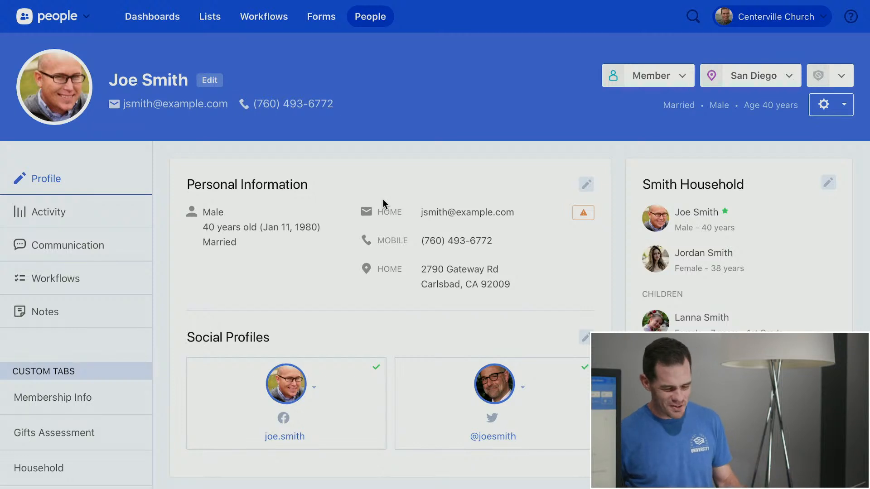
{"action": "scroll", "coordinate": [383, 199], "scroll_direction": "down", "scroll_amount": 2}
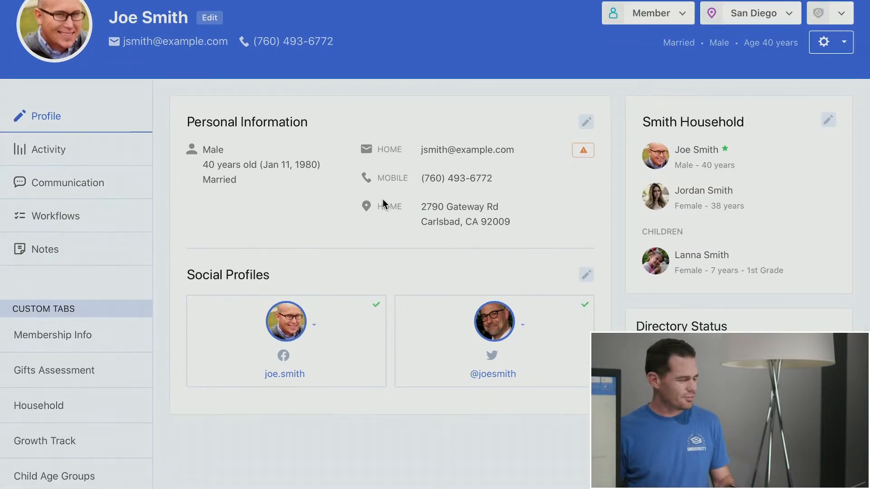
{"action": "scroll", "coordinate": [382, 199], "scroll_direction": "up", "scroll_amount": 2}
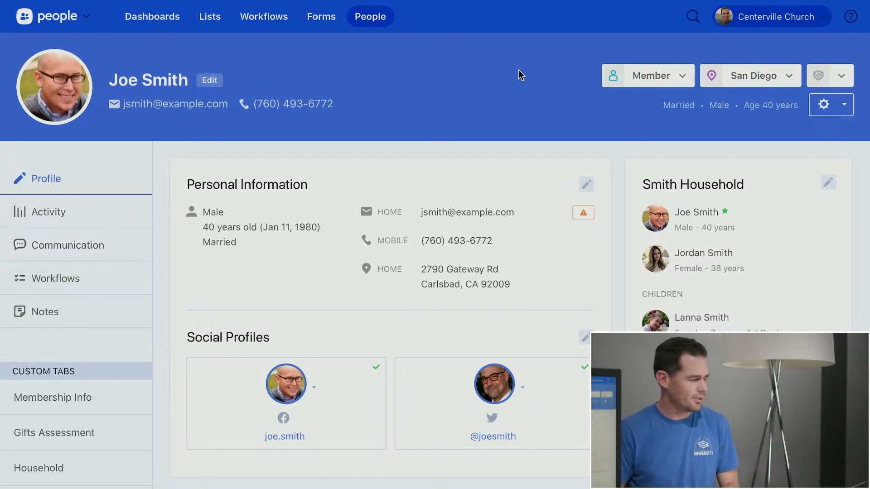
Open the profile's Permissions dialog and expand the People access-level dropdown
{"action": "left_click", "coordinate": [839, 115]}
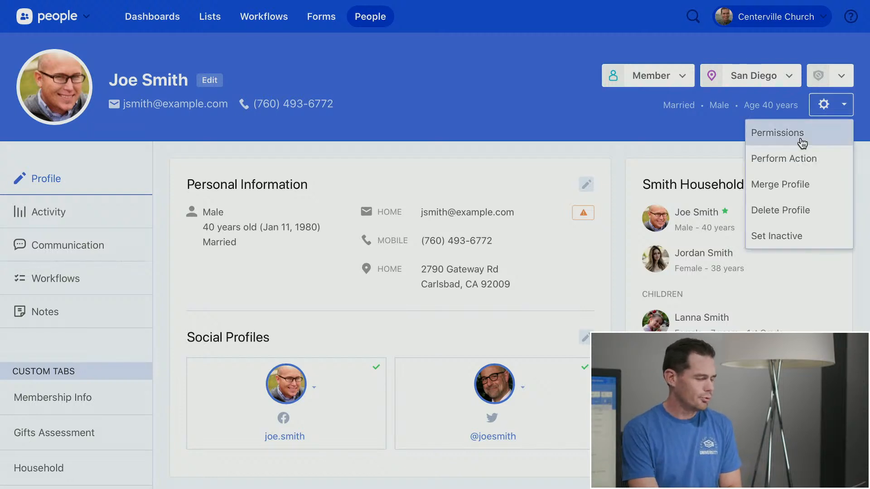
{"action": "left_click", "coordinate": [826, 140]}
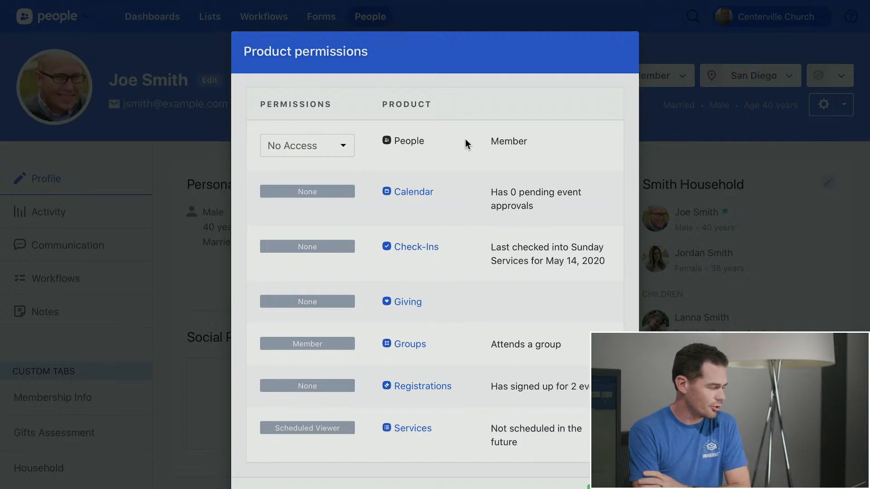
{"action": "left_click", "coordinate": [339, 148]}
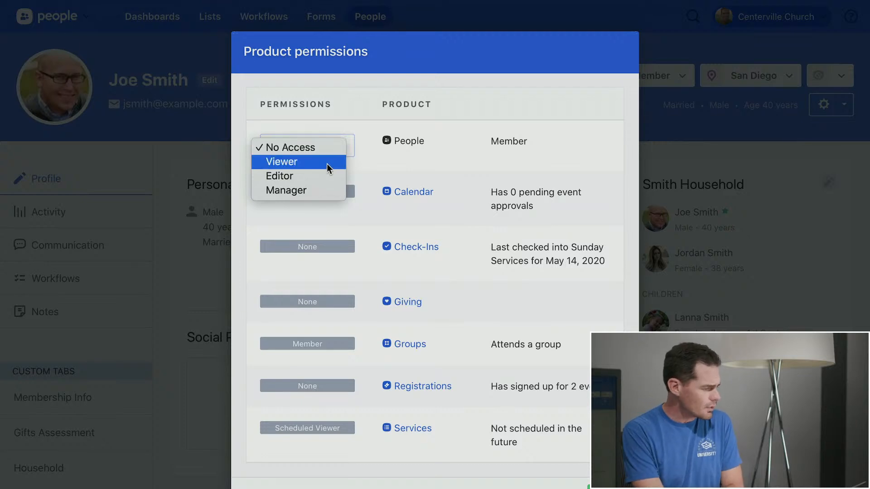
Pick Editor access for People, then cancel the permissions dialog without saving
{"action": "left_click", "coordinate": [323, 175]}
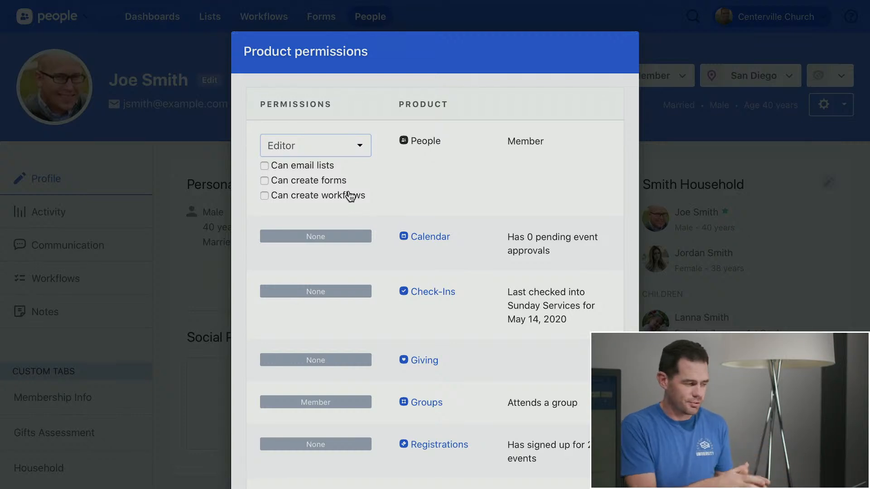
{"action": "scroll", "coordinate": [456, 190], "scroll_direction": "down", "scroll_amount": 3}
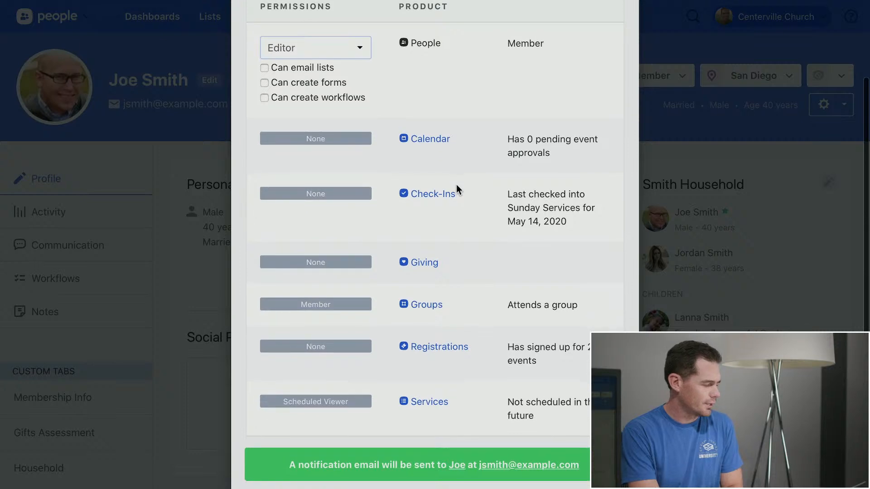
{"action": "left_click", "coordinate": [554, 471]}
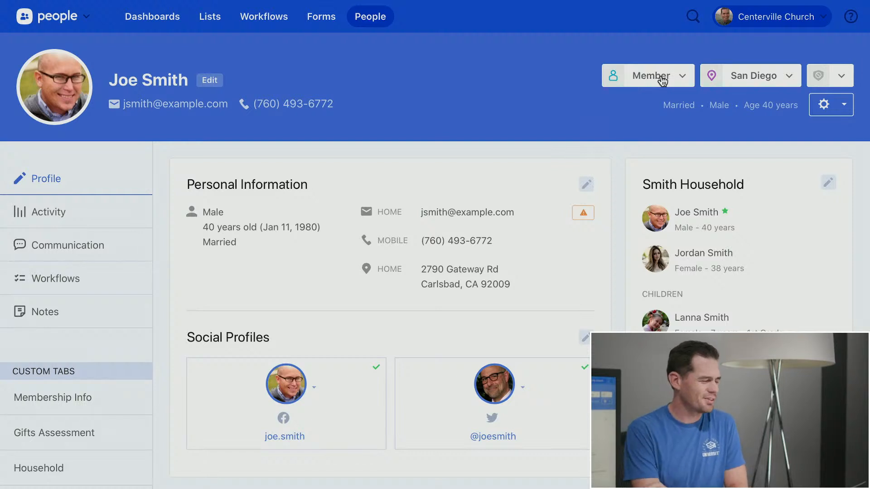
{"action": "left_click", "coordinate": [683, 79]}
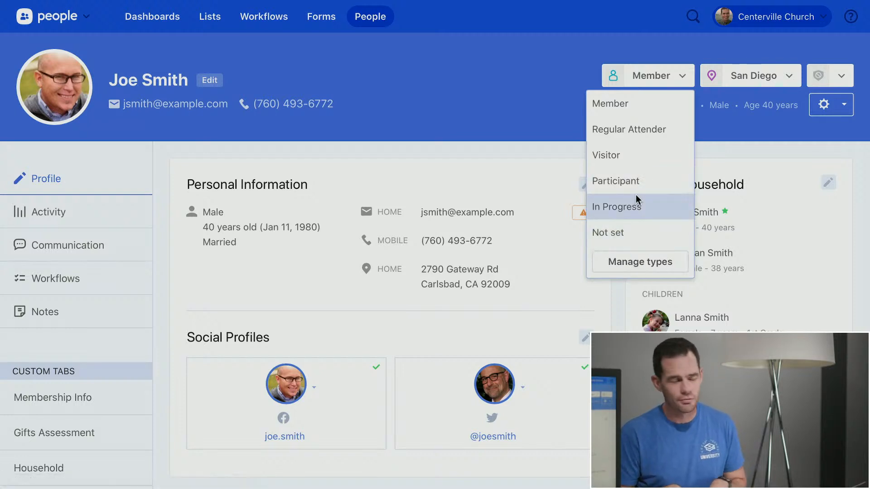
{"action": "left_click", "coordinate": [493, 63]}
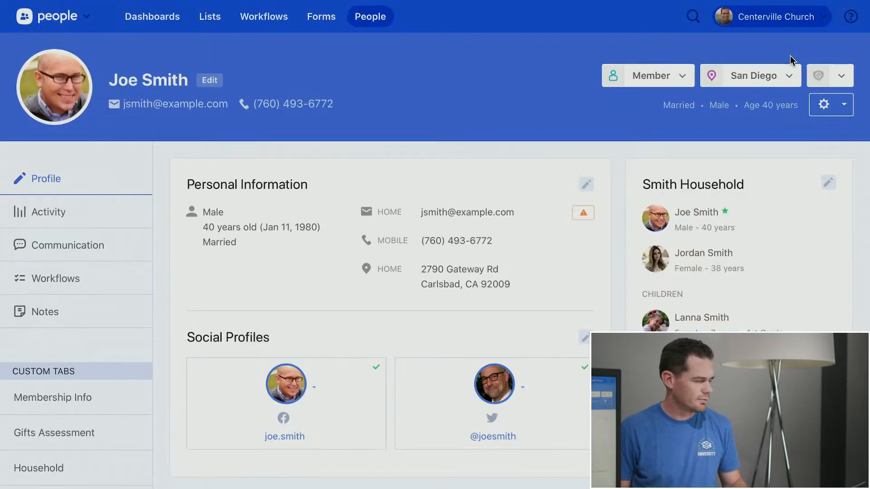
Choose Add Background Check from the header's background check menu
{"action": "left_click", "coordinate": [842, 82]}
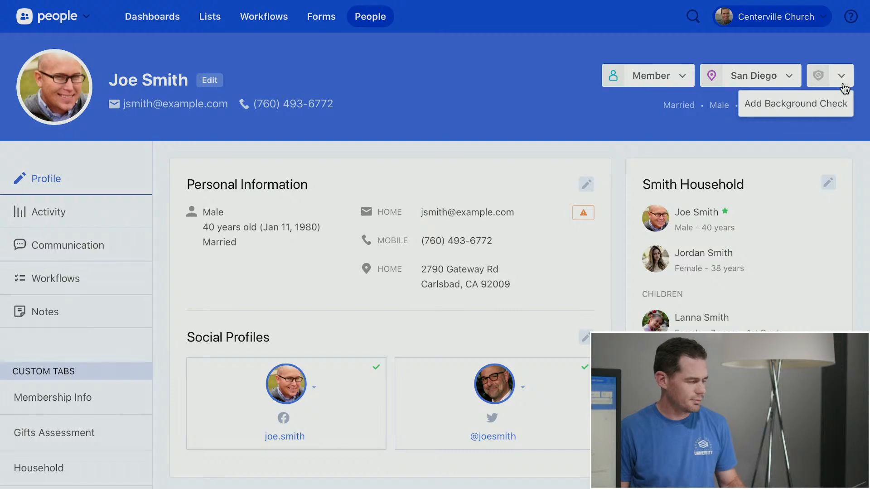
{"action": "left_click", "coordinate": [833, 106]}
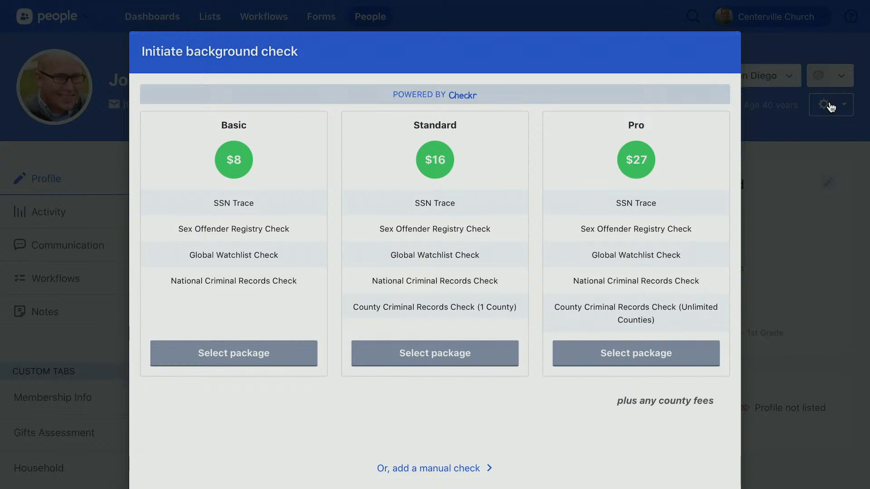
Select the Standard $16 package and continue to the send-invitation step
{"action": "left_click", "coordinate": [470, 366]}
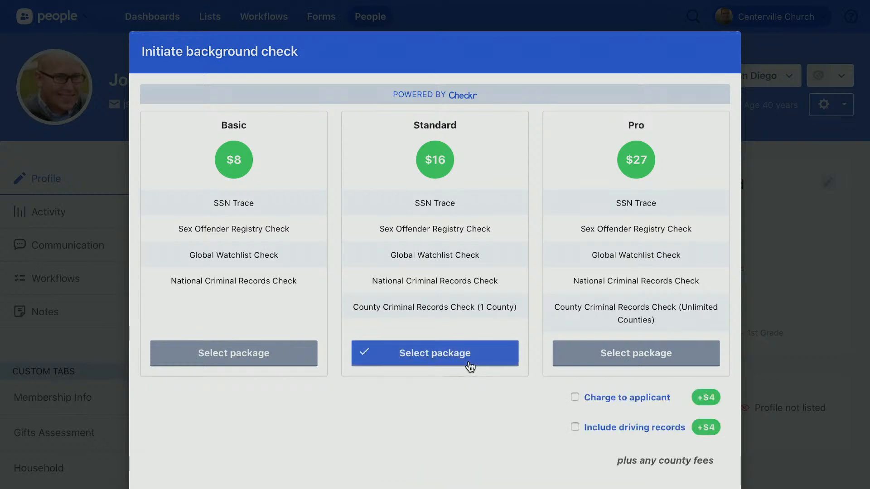
{"action": "scroll", "coordinate": [480, 407], "scroll_direction": "down", "scroll_amount": 2}
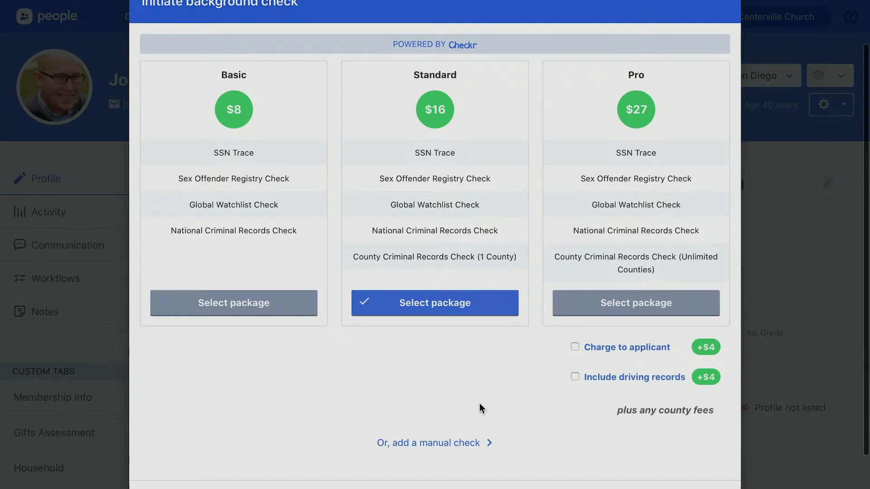
{"action": "left_click", "coordinate": [698, 467]}
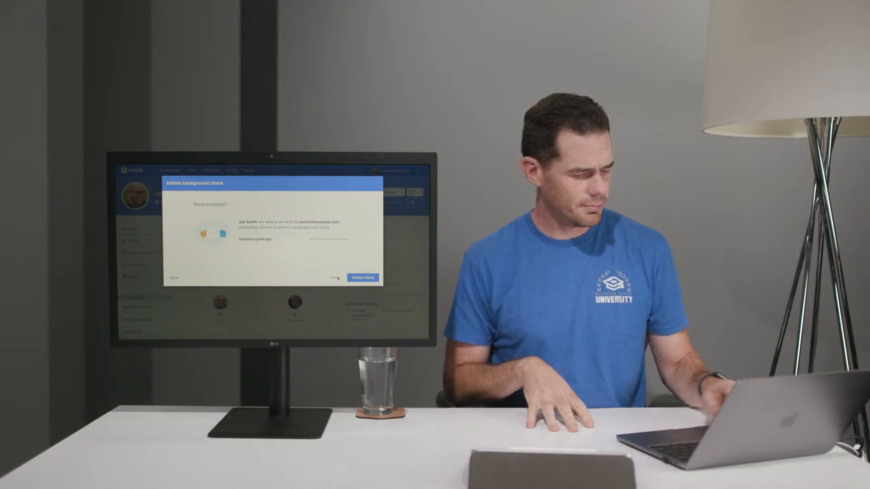
Cancel the Initiate background check dialog without sending the invitation
{"action": "left_click", "coordinate": [335, 278]}
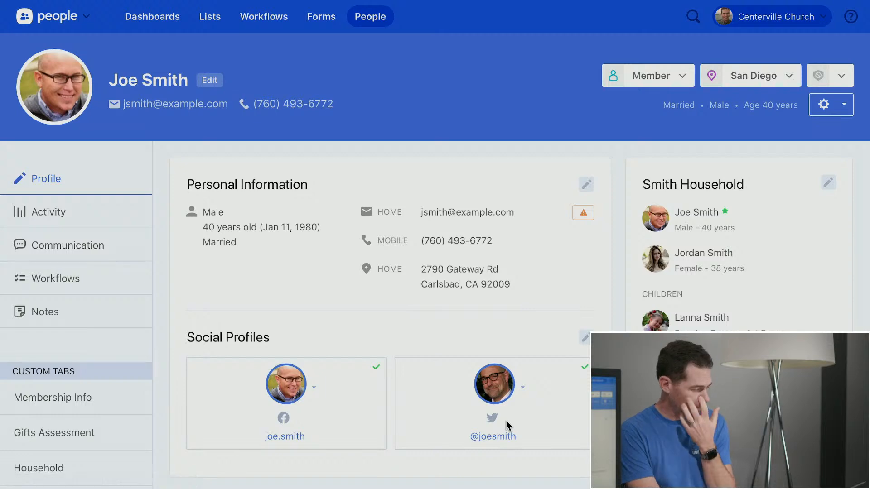
Replace the existing profile photo with the Twitter profile picture
{"action": "left_click", "coordinate": [523, 388]}
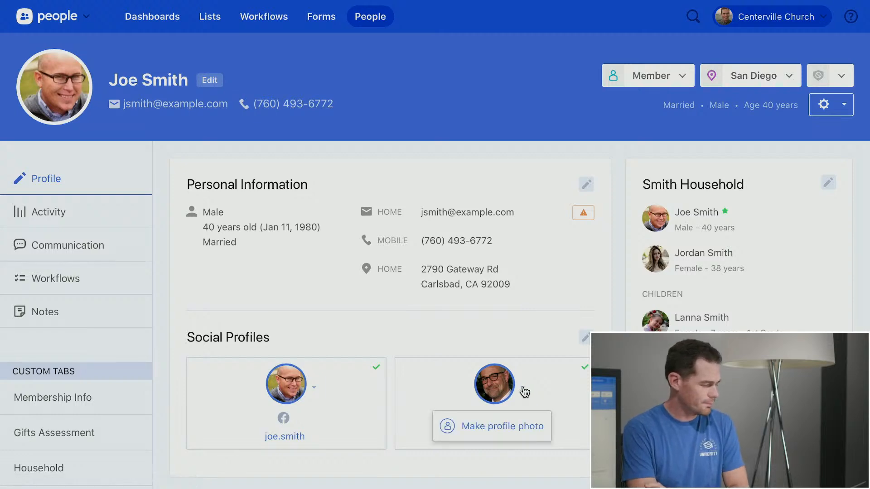
{"action": "left_click", "coordinate": [513, 427]}
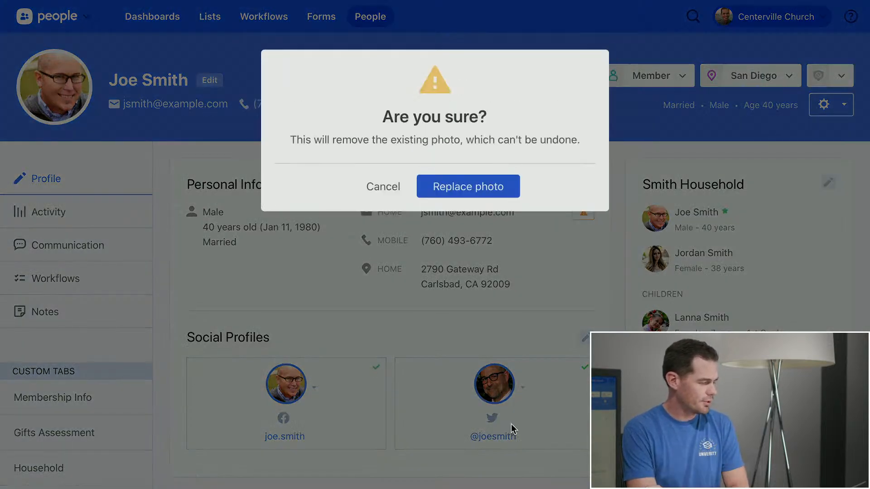
{"action": "left_click", "coordinate": [472, 187]}
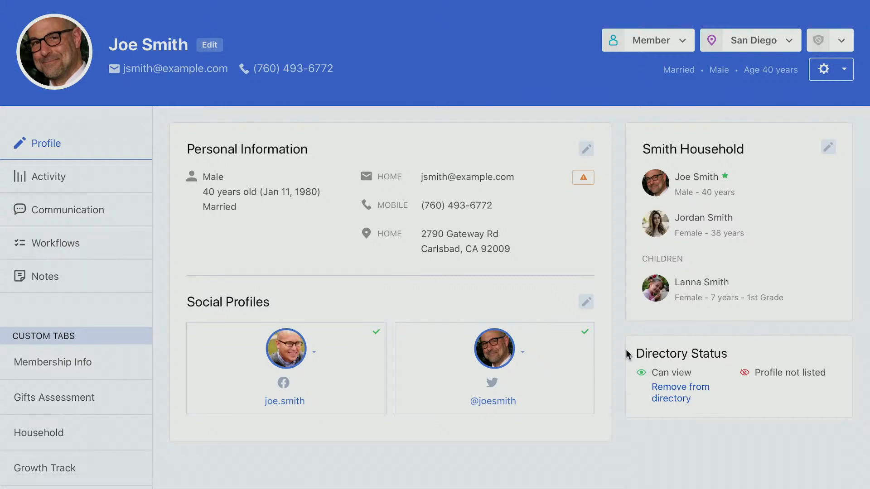
Go to the People list and choose Directory from its gear menu
{"action": "scroll", "coordinate": [620, 209], "scroll_direction": "up", "scroll_amount": 1}
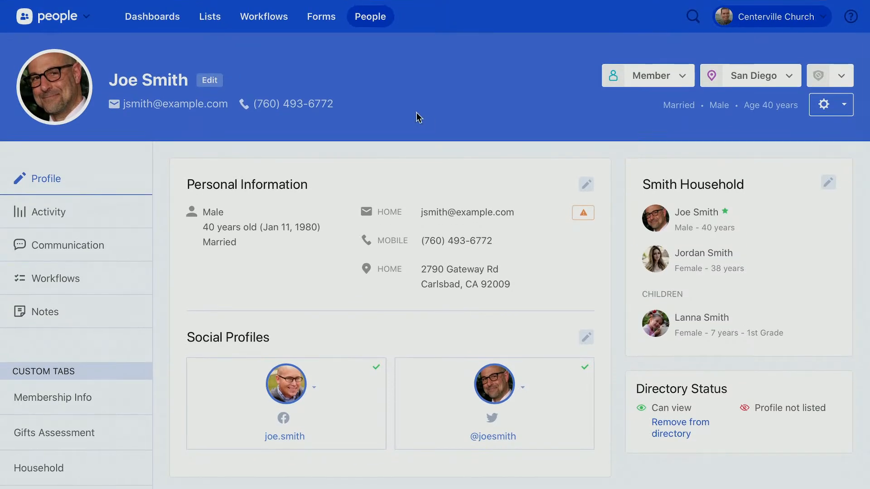
{"action": "left_click", "coordinate": [365, 18]}
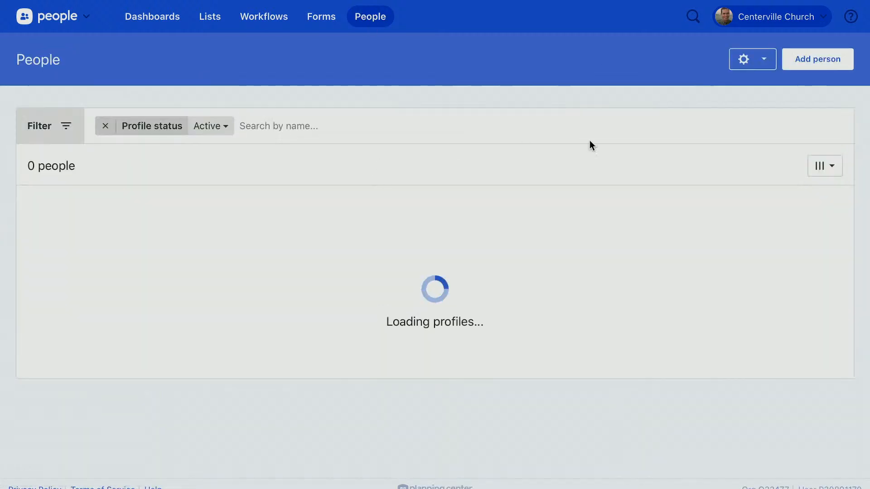
{"action": "left_click", "coordinate": [768, 72]}
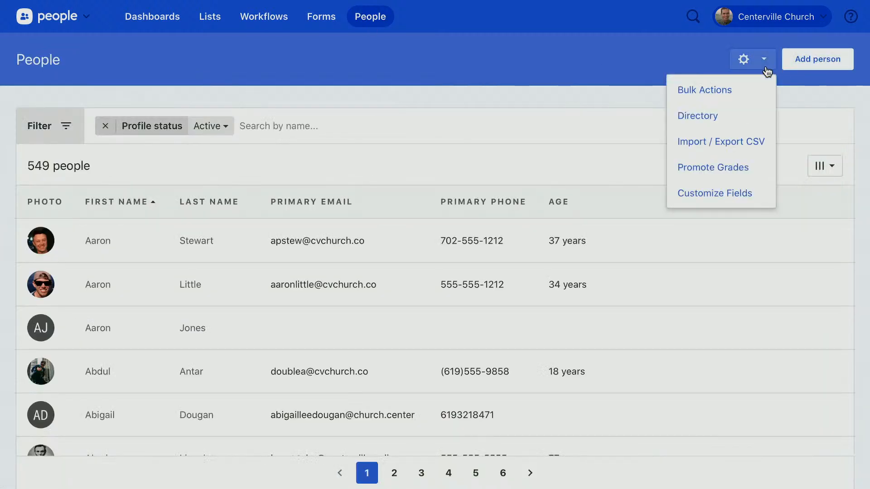
{"action": "left_click", "coordinate": [712, 117]}
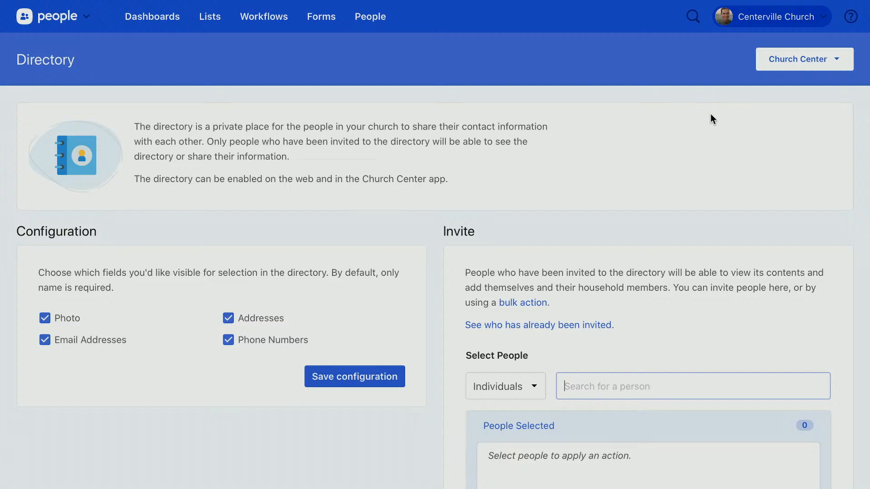
Add two individuals to the directory invitation by searching 'Christ' and 'Jeff'
{"action": "scroll", "coordinate": [711, 114], "scroll_direction": "down", "scroll_amount": 4}
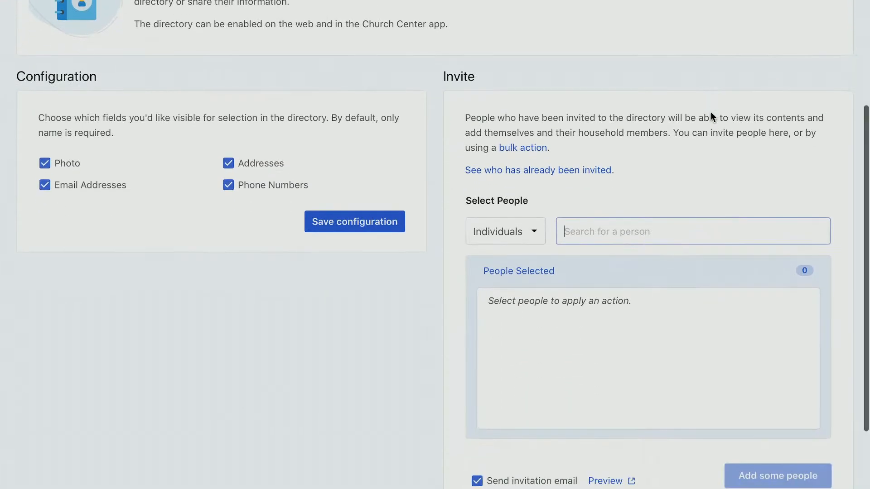
{"action": "left_click", "coordinate": [578, 159]}
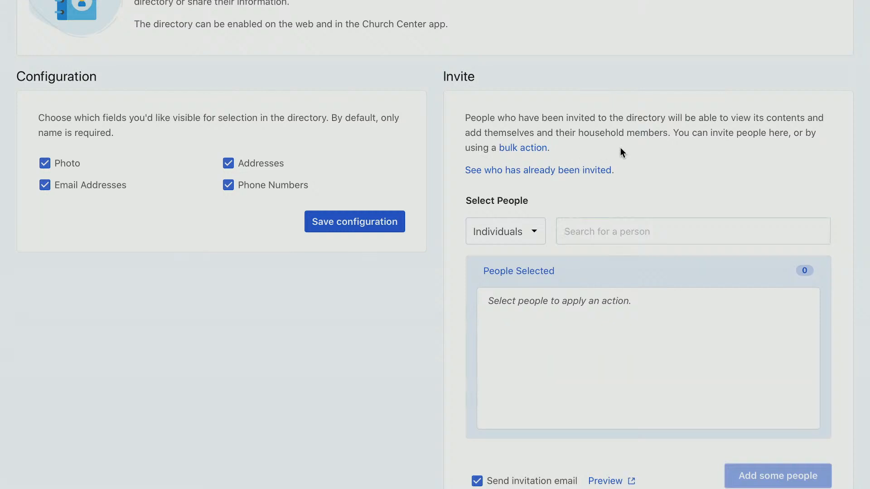
{"action": "scroll", "coordinate": [621, 152], "scroll_direction": "up", "scroll_amount": 5}
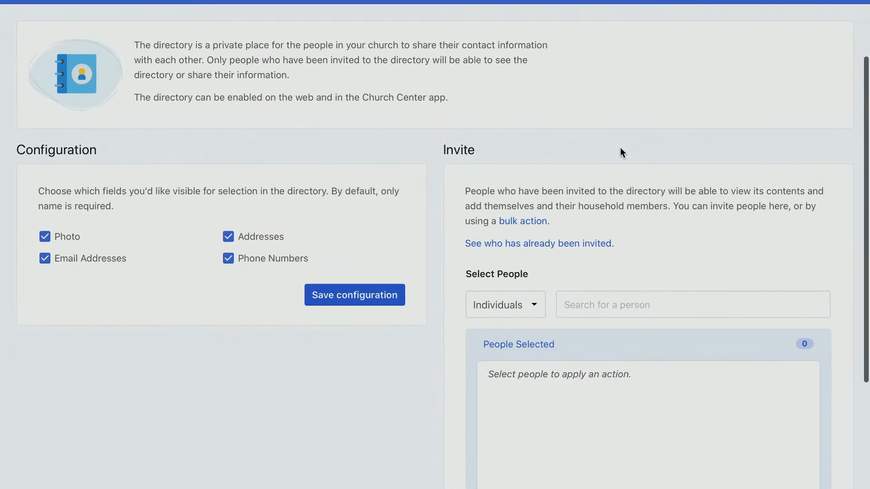
{"action": "scroll", "coordinate": [621, 152], "scroll_direction": "down", "scroll_amount": 3}
{"action": "left_click", "coordinate": [615, 220]}
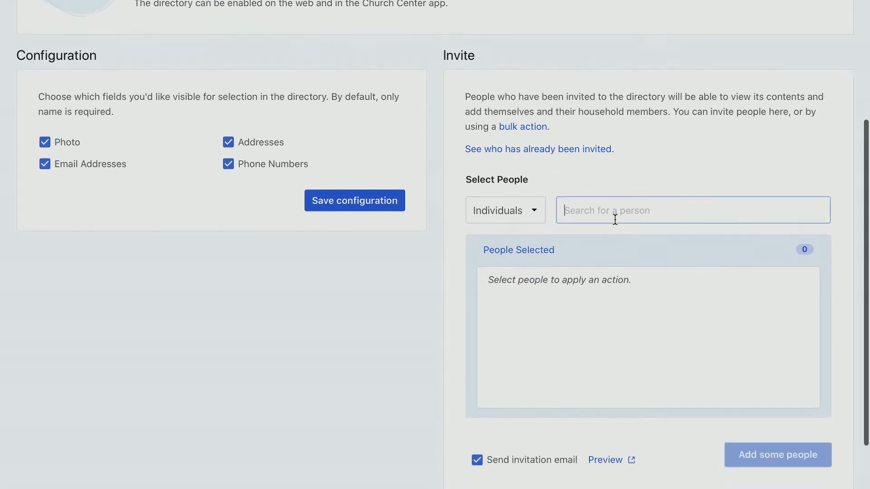
{"action": "type", "text": "Christ"}
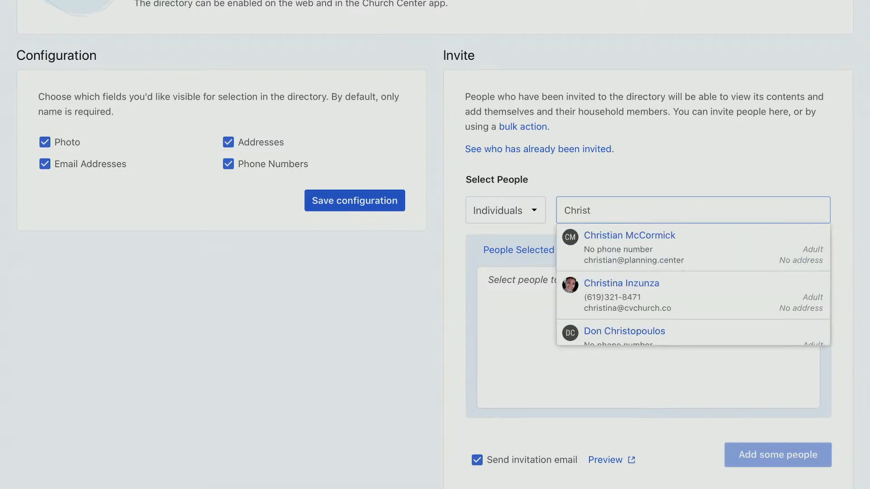
{"action": "left_click", "coordinate": [598, 284]}
{"action": "type", "text": "Jeff"}
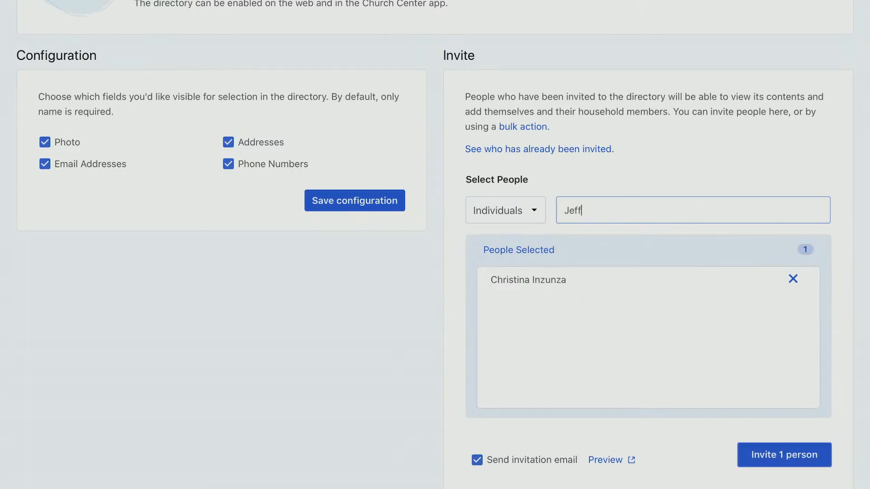
{"action": "scroll", "coordinate": [602, 324], "scroll_direction": "down", "scroll_amount": 1}
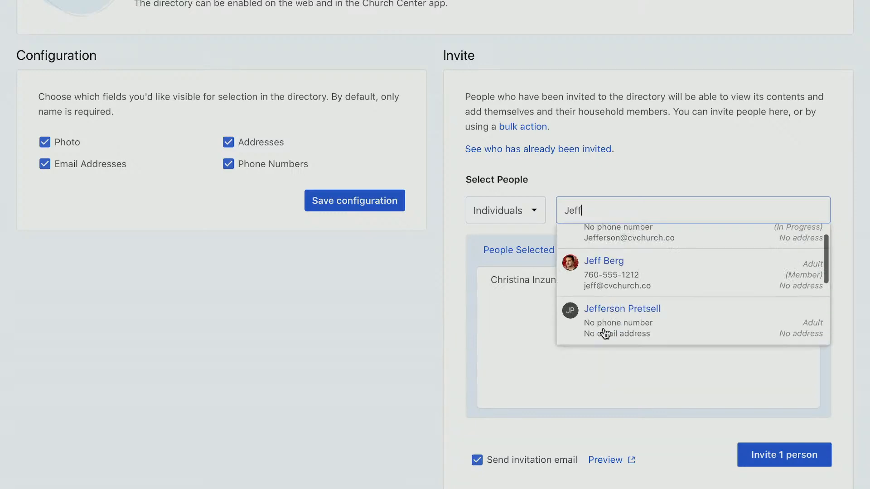
{"action": "left_click", "coordinate": [604, 334]}
{"action": "scroll", "coordinate": [393, 363], "scroll_direction": "down", "scroll_amount": 2}
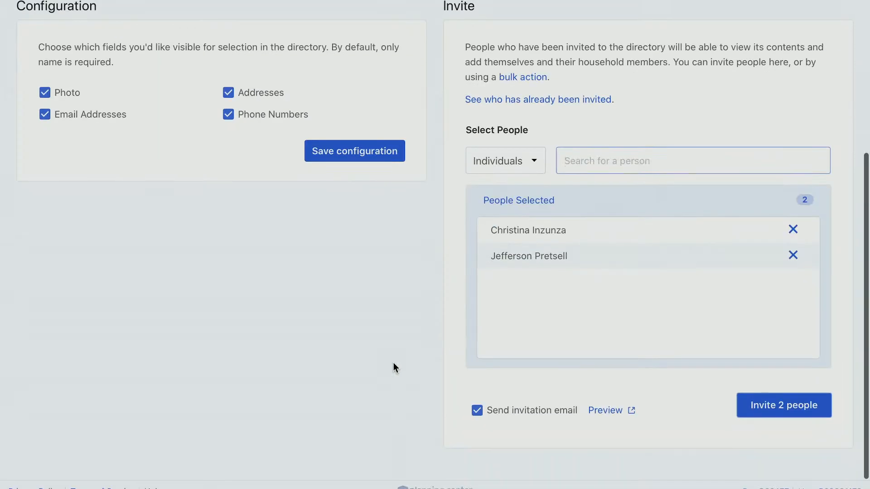
{"action": "scroll", "coordinate": [393, 364], "scroll_direction": "down", "scroll_amount": 1}
{"action": "scroll", "coordinate": [404, 335], "scroll_direction": "up", "scroll_amount": 1}
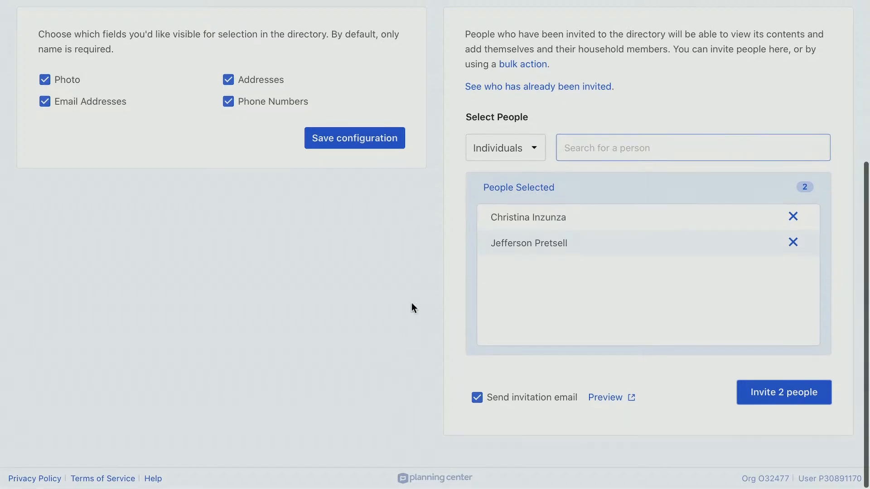
{"action": "scroll", "coordinate": [413, 302], "scroll_direction": "up", "scroll_amount": 3}
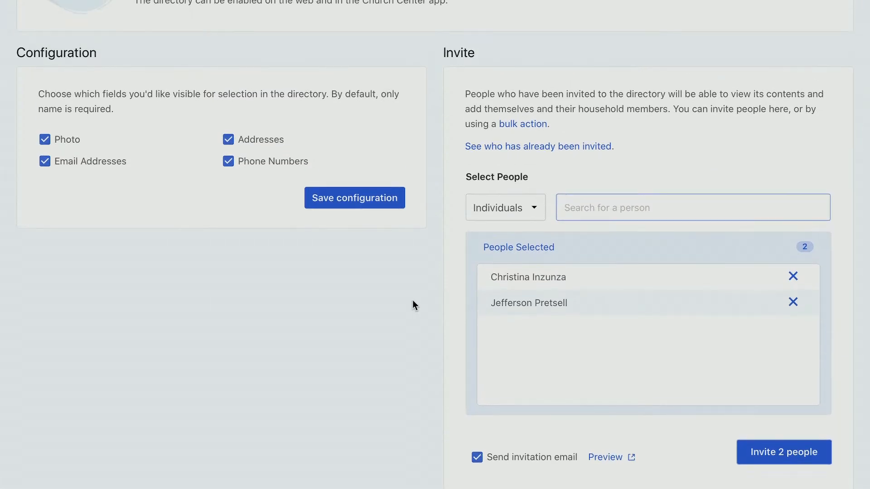
Invite the Active Church Members (29) list, bringing the selection to 31 people
{"action": "left_click", "coordinate": [515, 211]}
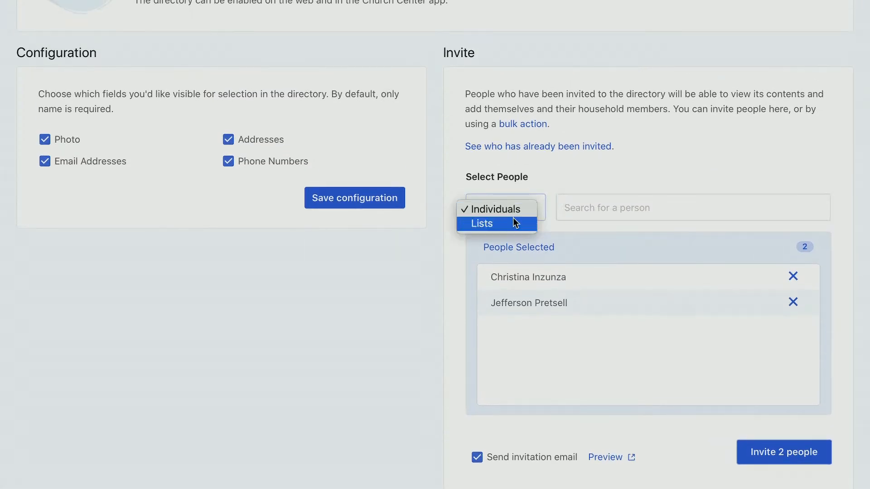
{"action": "left_click", "coordinate": [516, 222]}
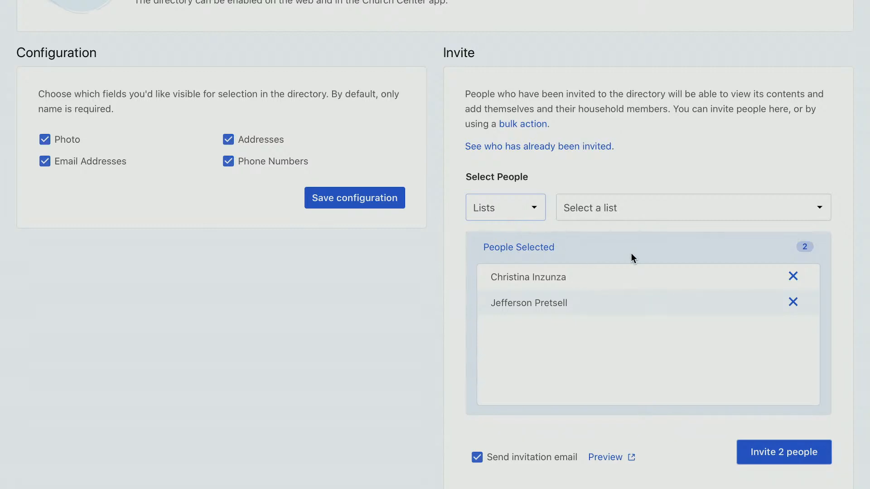
{"action": "left_click", "coordinate": [673, 208]}
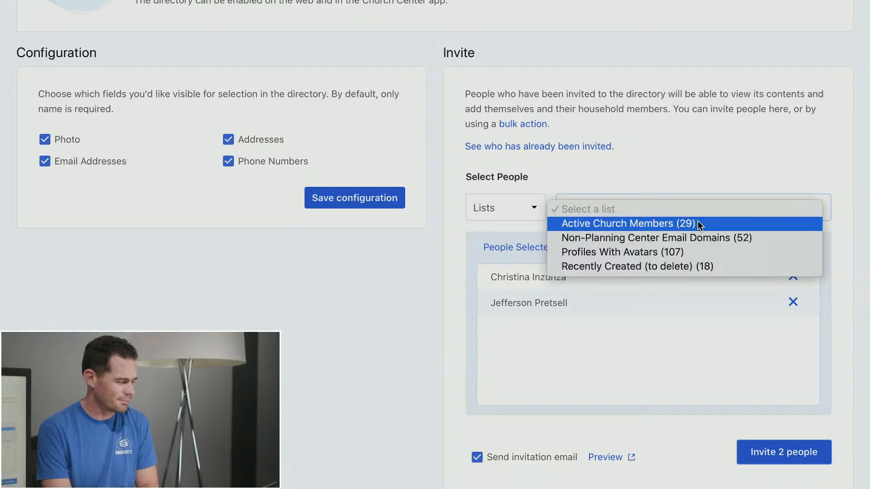
{"action": "left_click", "coordinate": [701, 225]}
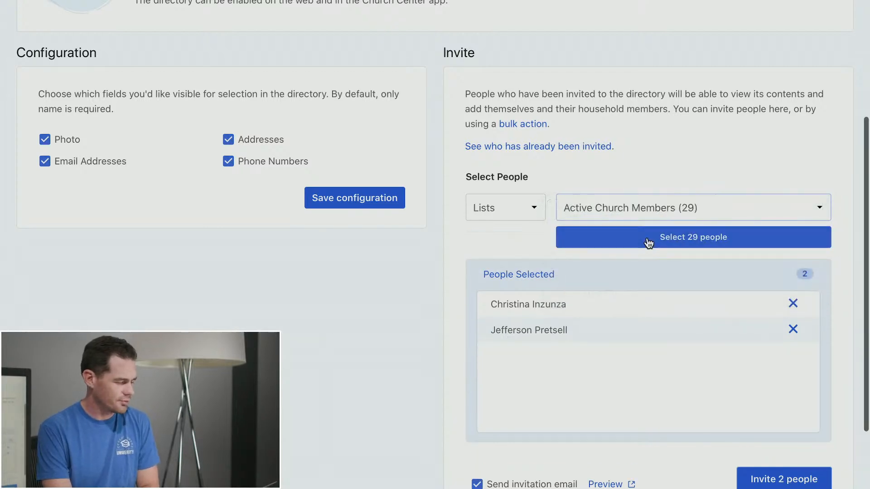
{"action": "left_click", "coordinate": [648, 240]}
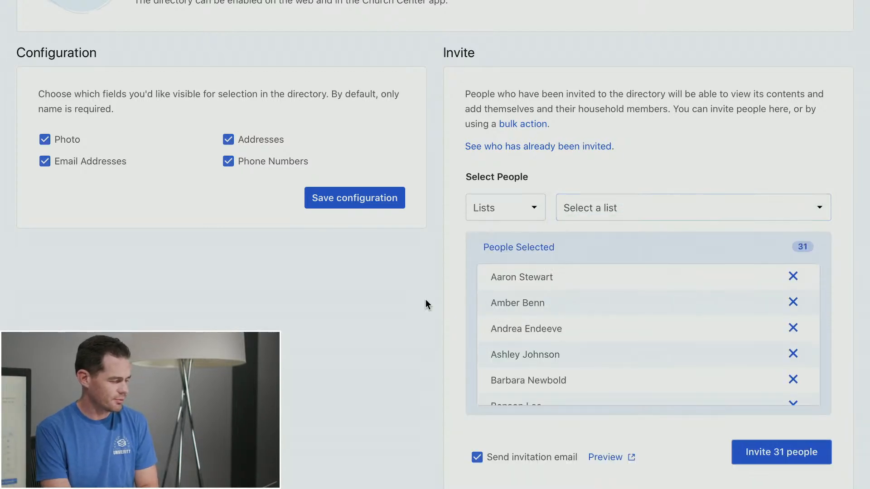
{"action": "scroll", "coordinate": [426, 304], "scroll_direction": "down", "scroll_amount": 1}
{"action": "scroll", "coordinate": [610, 291], "scroll_direction": "down", "scroll_amount": 1}
{"action": "scroll", "coordinate": [393, 343], "scroll_direction": "down", "scroll_amount": 2}
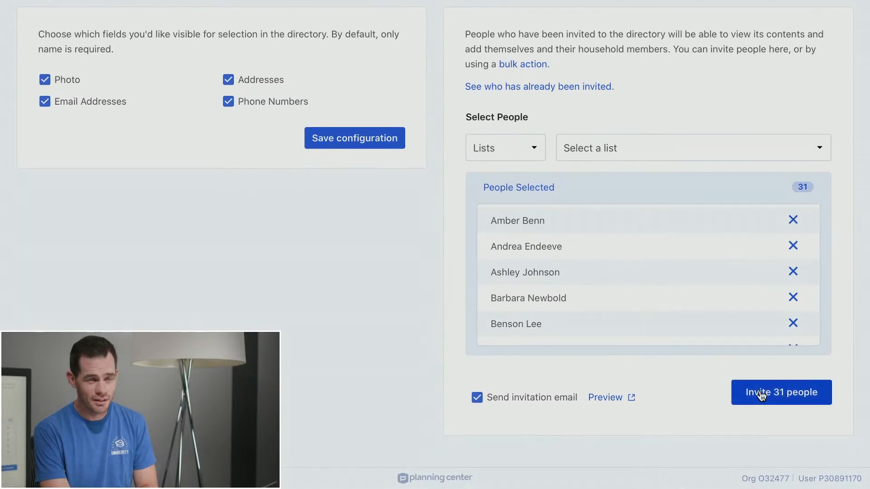
{"action": "left_click", "coordinate": [613, 400]}
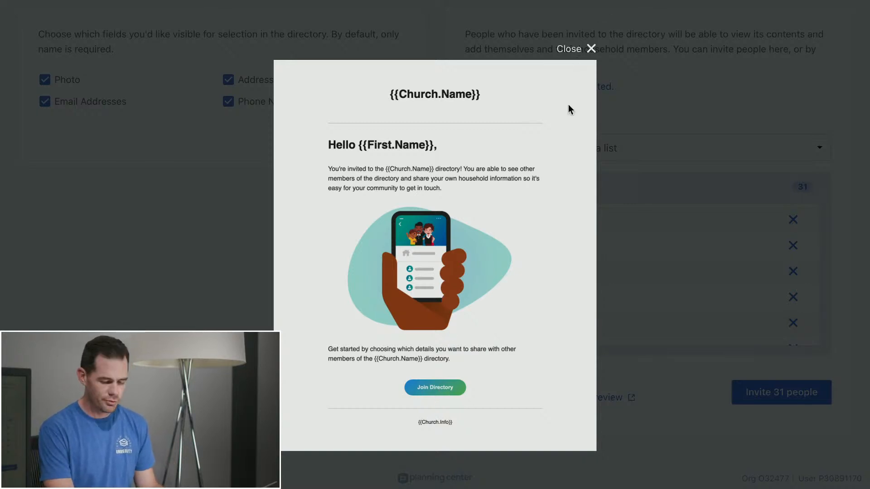
{"action": "left_click", "coordinate": [582, 51]}
{"action": "scroll", "coordinate": [680, 122], "scroll_direction": "up", "scroll_amount": 1}
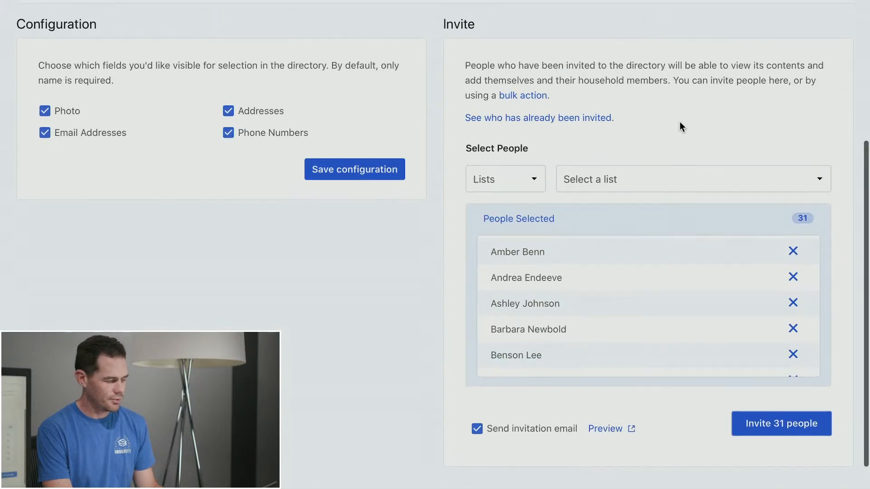
In Church Center, list your own profile sharing photo, phone, email and address
{"action": "key", "text": "ctrl+Right"}
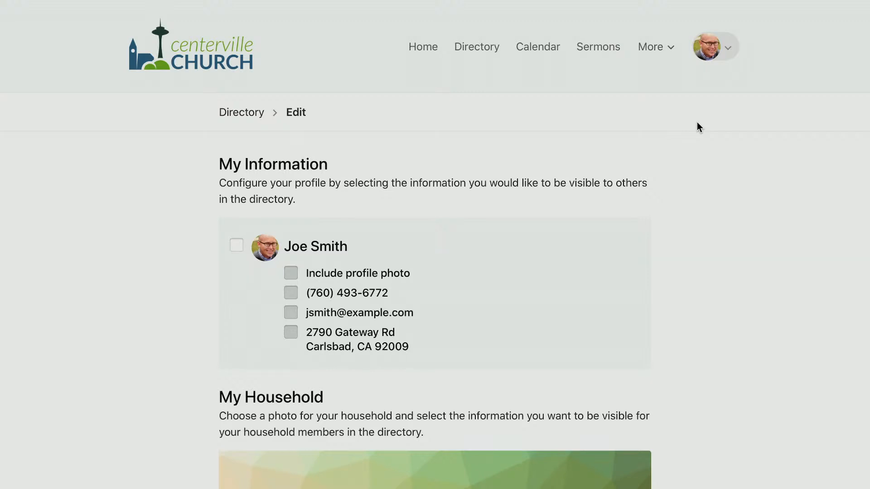
{"action": "scroll", "coordinate": [697, 122], "scroll_direction": "down", "scroll_amount": 3}
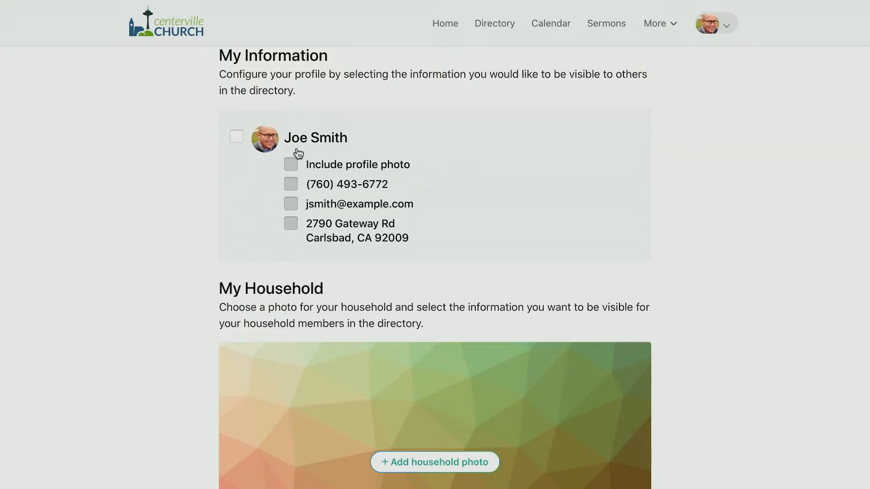
{"action": "left_click", "coordinate": [237, 138]}
{"action": "left_click", "coordinate": [292, 166]}
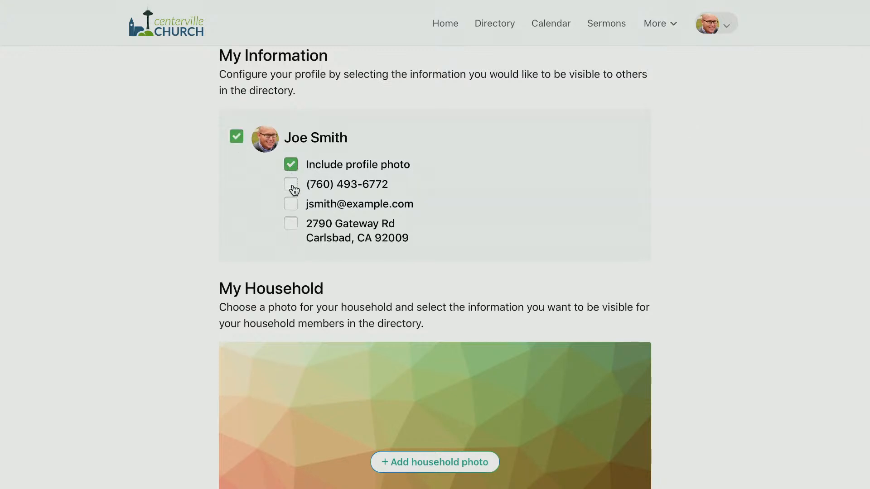
{"action": "left_click", "coordinate": [291, 184]}
{"action": "left_click", "coordinate": [291, 204]}
{"action": "left_click", "coordinate": [291, 223]}
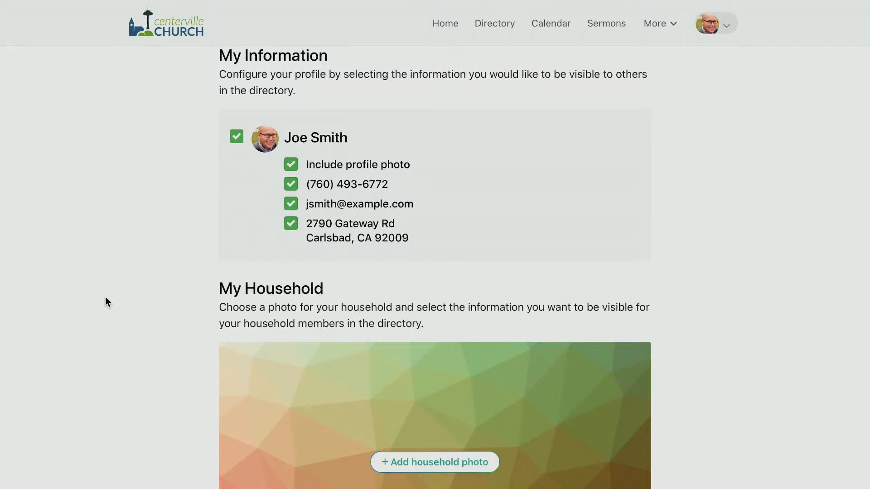
Include the other adult and the child with profile photos, then join the directory
{"action": "scroll", "coordinate": [105, 301], "scroll_direction": "down", "scroll_amount": 5}
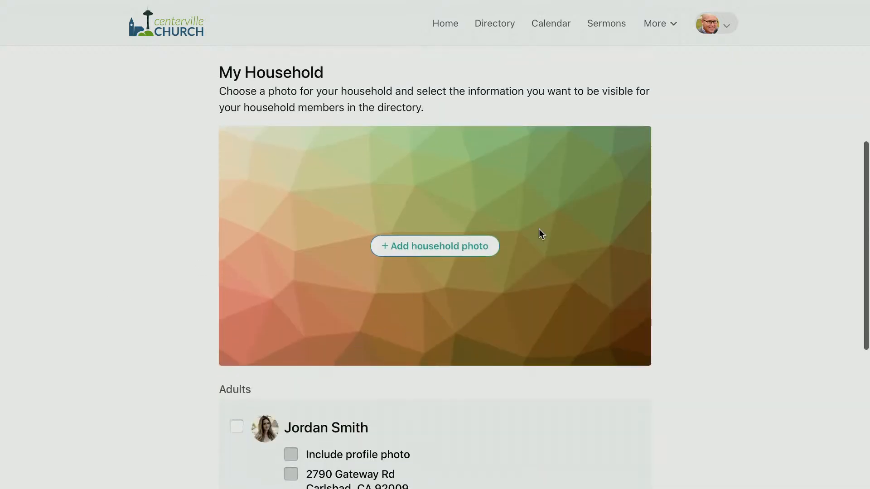
{"action": "scroll", "coordinate": [129, 253], "scroll_direction": "down", "scroll_amount": 4}
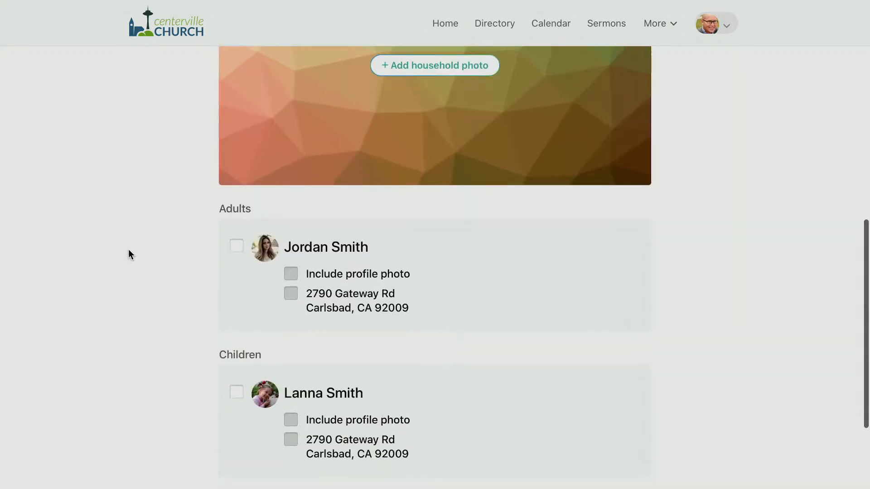
{"action": "left_click", "coordinate": [236, 245]}
{"action": "left_click", "coordinate": [291, 274]}
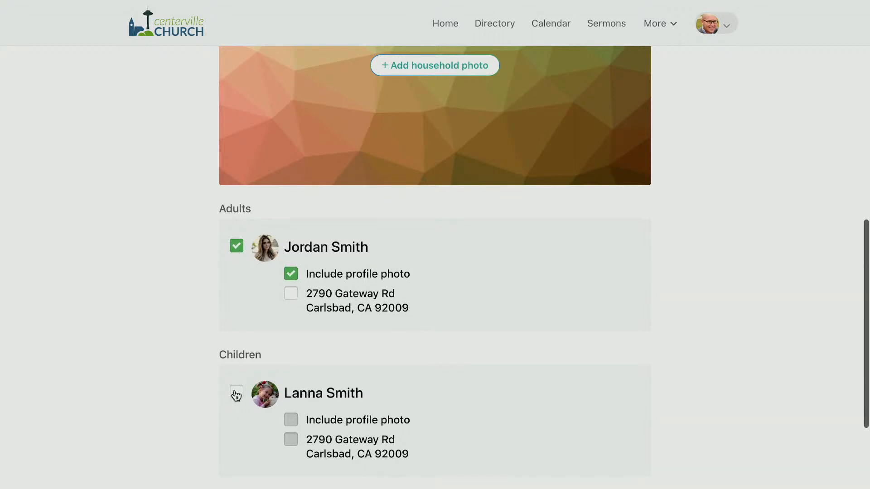
{"action": "left_click", "coordinate": [237, 393]}
{"action": "left_click", "coordinate": [291, 421]}
{"action": "scroll", "coordinate": [160, 410], "scroll_direction": "down", "scroll_amount": 4}
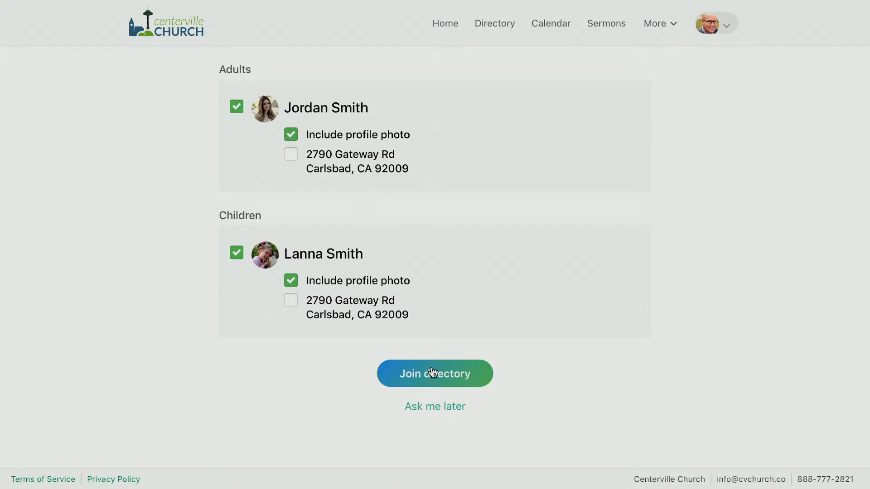
{"action": "left_click", "coordinate": [431, 372]}
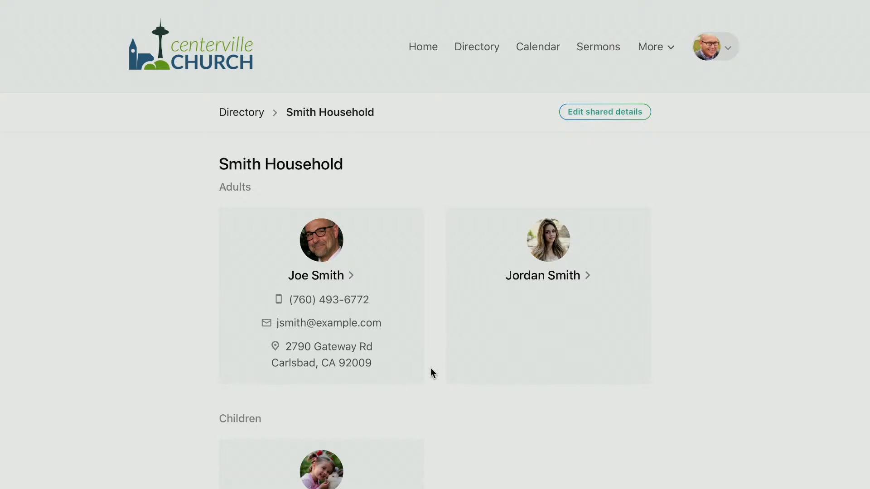
Return from the Smith Household page to the alphabetical people directory via the breadcrumb
{"action": "scroll", "coordinate": [431, 373], "scroll_direction": "down", "scroll_amount": 3}
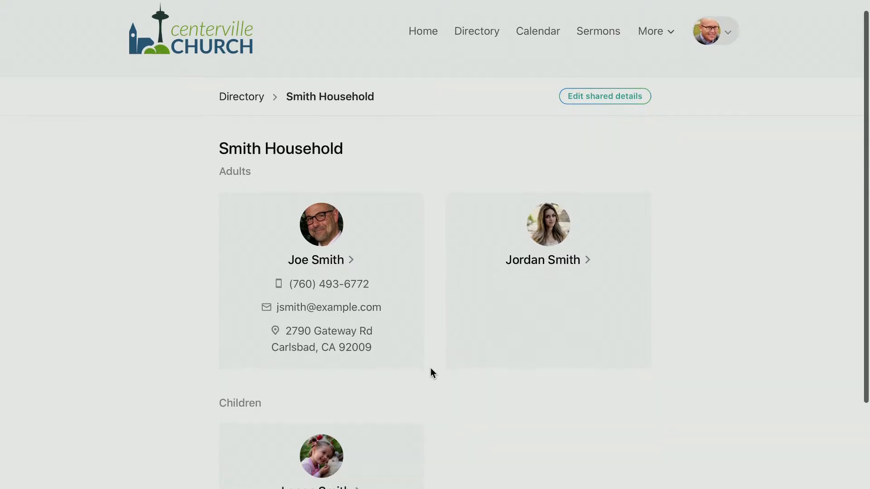
{"action": "scroll", "coordinate": [431, 373], "scroll_direction": "up", "scroll_amount": 1}
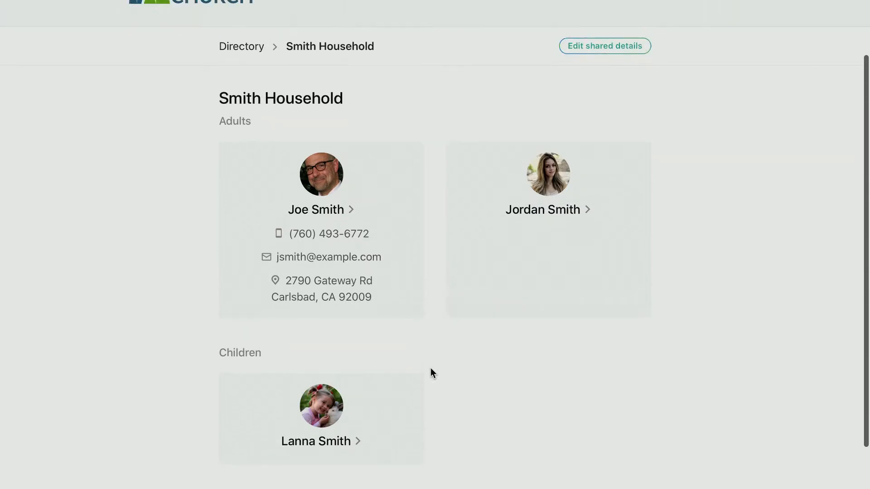
{"action": "scroll", "coordinate": [431, 368], "scroll_direction": "up", "scroll_amount": 2}
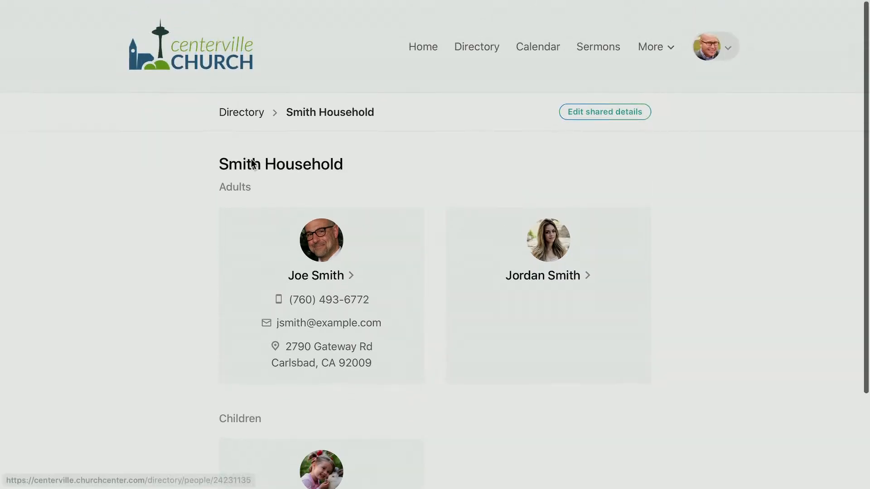
{"action": "left_click", "coordinate": [232, 109]}
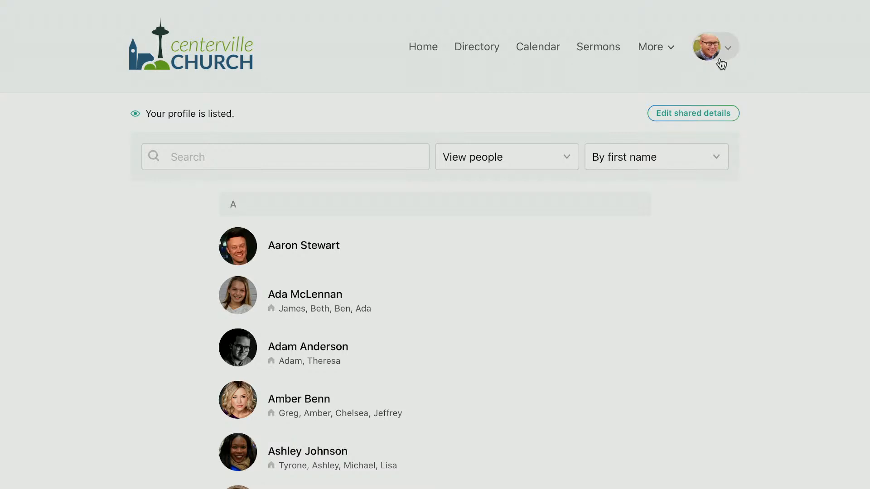
{"action": "scroll", "coordinate": [143, 338], "scroll_direction": "down", "scroll_amount": 1}
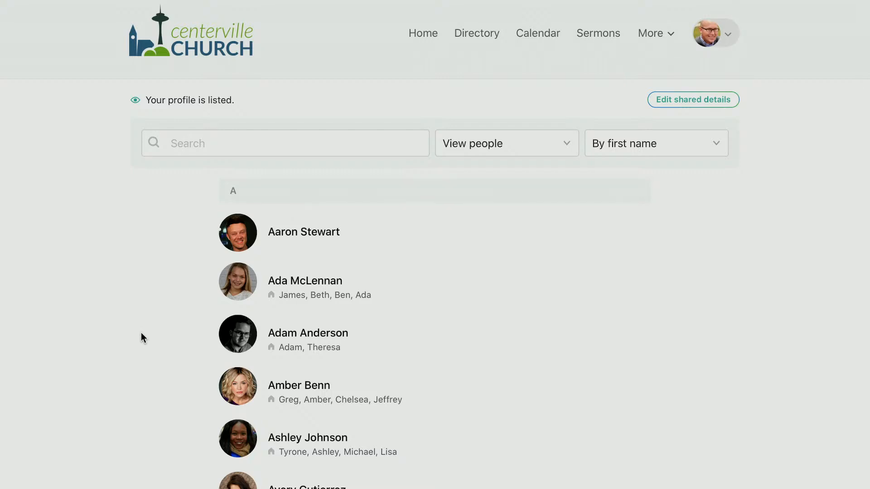
{"action": "scroll", "coordinate": [142, 334], "scroll_direction": "down", "scroll_amount": 5}
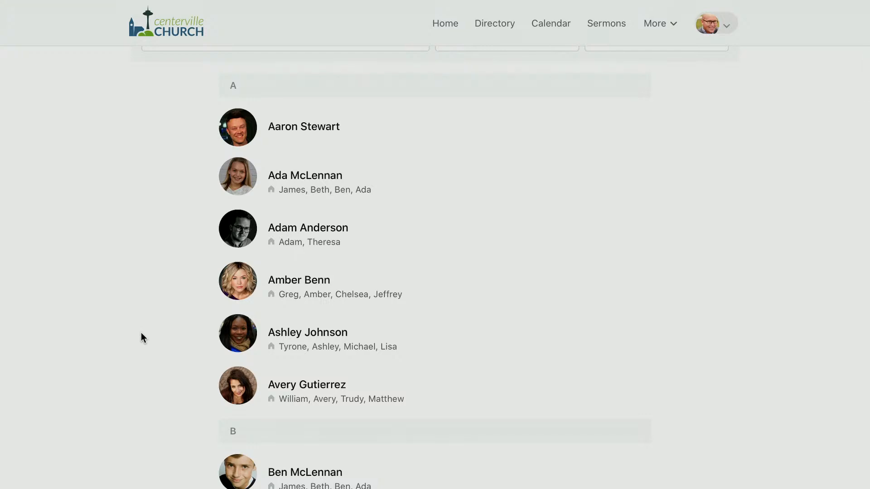
{"action": "scroll", "coordinate": [140, 337], "scroll_direction": "up", "scroll_amount": 5}
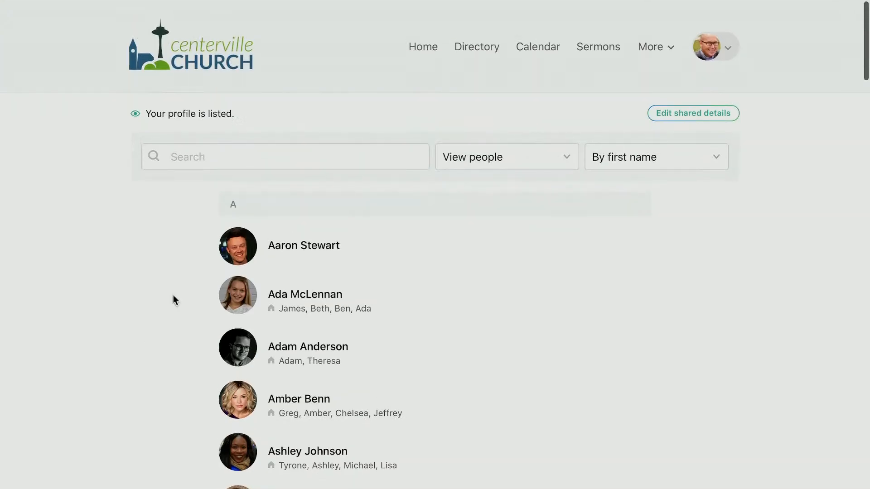
Find a member by first name, view their Murphy Household page, then return to the directory
{"action": "left_click", "coordinate": [272, 166]}
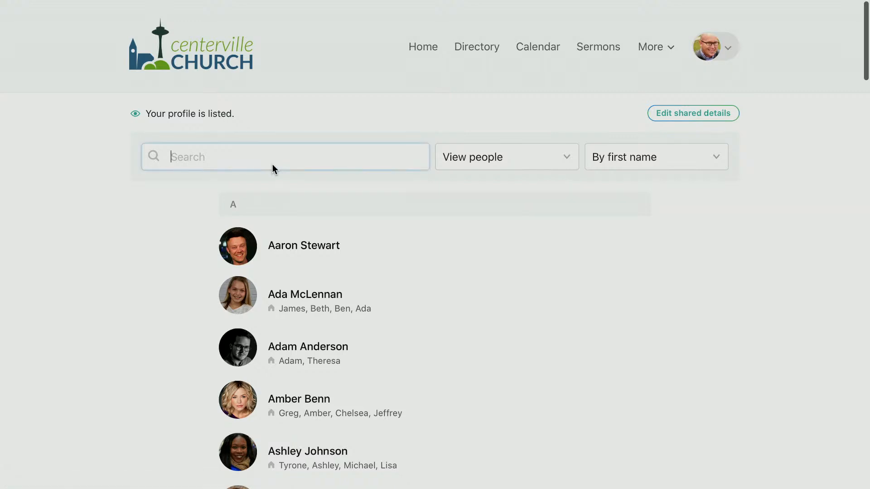
{"action": "type", "text": "Daniel"}
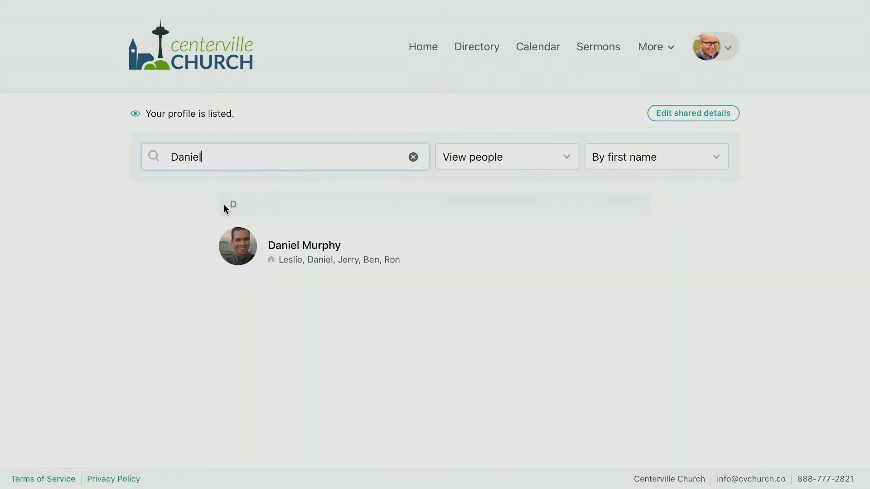
{"action": "left_click", "coordinate": [241, 234]}
{"action": "scroll", "coordinate": [242, 233], "scroll_direction": "down", "scroll_amount": 1}
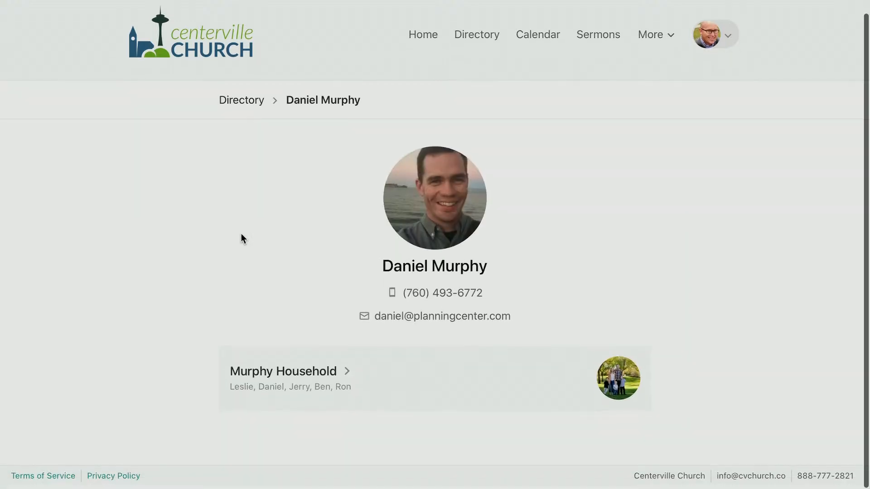
{"action": "left_click", "coordinate": [289, 376]}
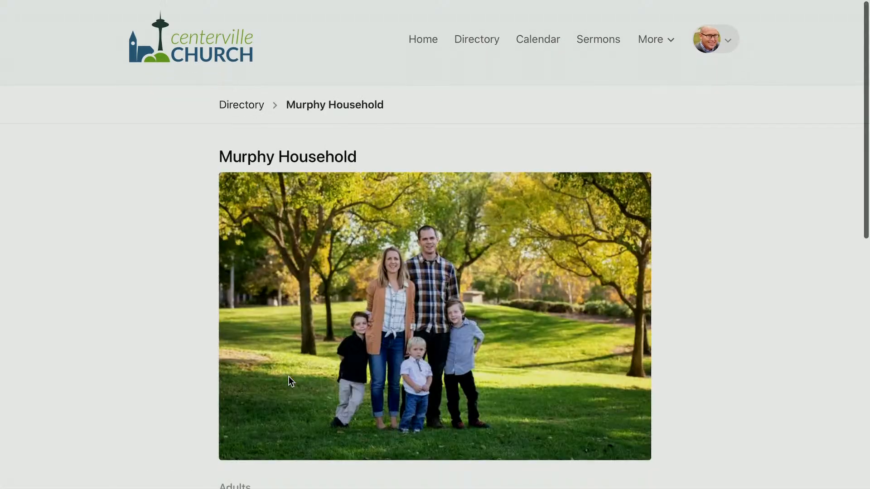
{"action": "scroll", "coordinate": [289, 381], "scroll_direction": "down", "scroll_amount": 8}
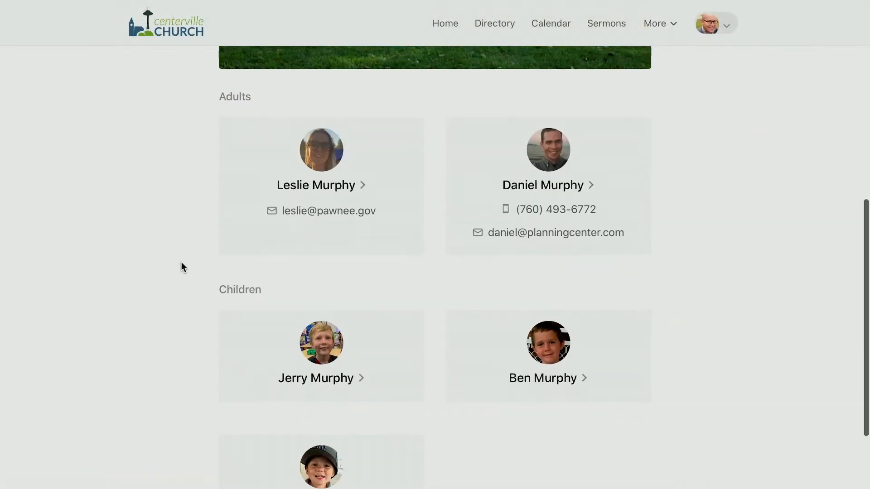
{"action": "scroll", "coordinate": [181, 263], "scroll_direction": "up", "scroll_amount": 7}
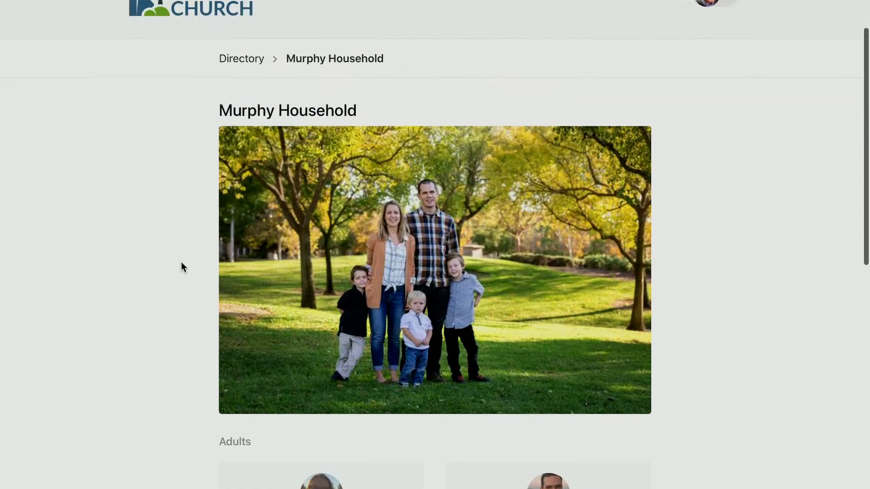
{"action": "scroll", "coordinate": [181, 262], "scroll_direction": "up", "scroll_amount": 2}
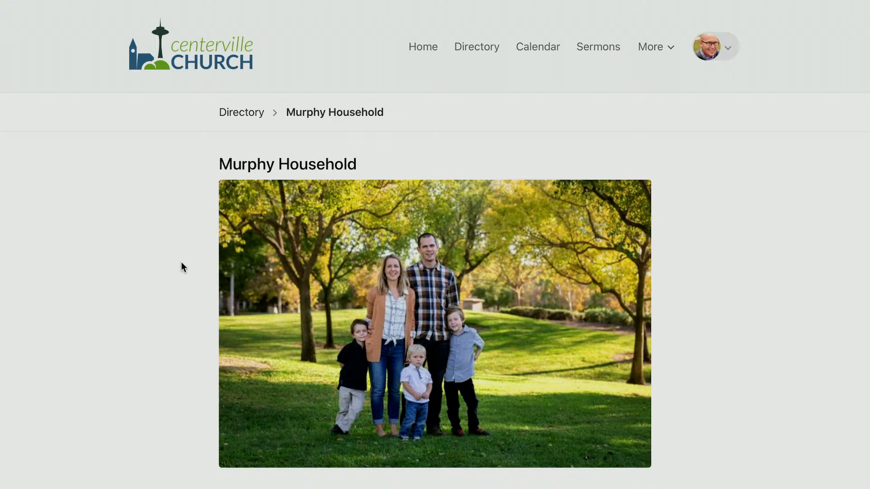
{"action": "left_click", "coordinate": [236, 116]}
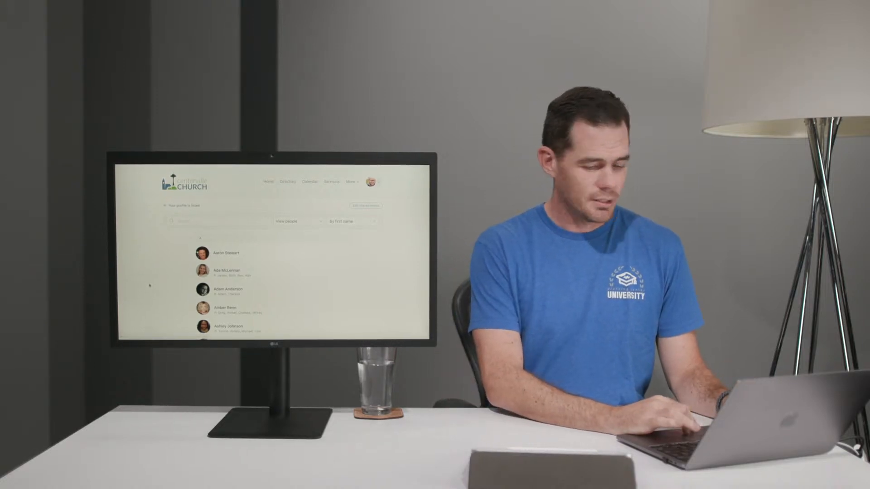
Scroll the Church Center directory list, then switch to the Planning Center People desktop
{"action": "scroll", "coordinate": [149, 285], "scroll_direction": "down", "scroll_amount": 1}
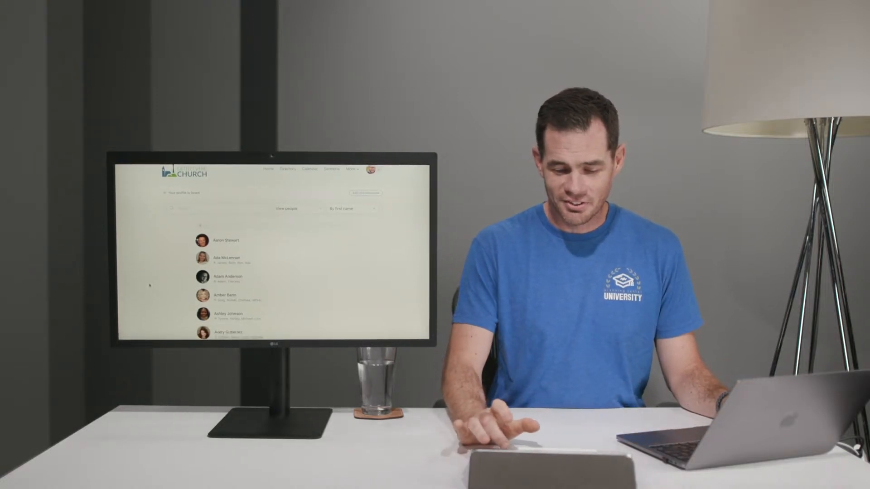
{"action": "scroll", "coordinate": [150, 285], "scroll_direction": "down", "scroll_amount": 1}
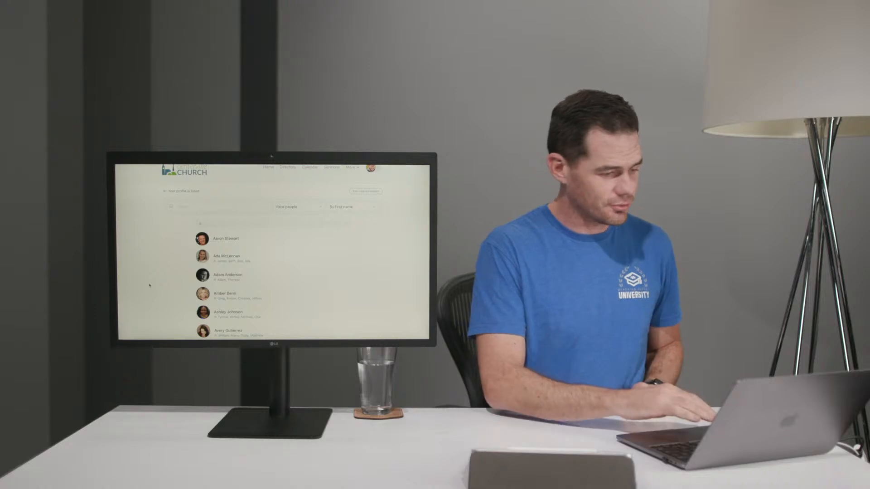
{"action": "scroll", "coordinate": [152, 251], "scroll_direction": "up", "scroll_amount": 1}
{"action": "key", "text": "ctrl+Left"}
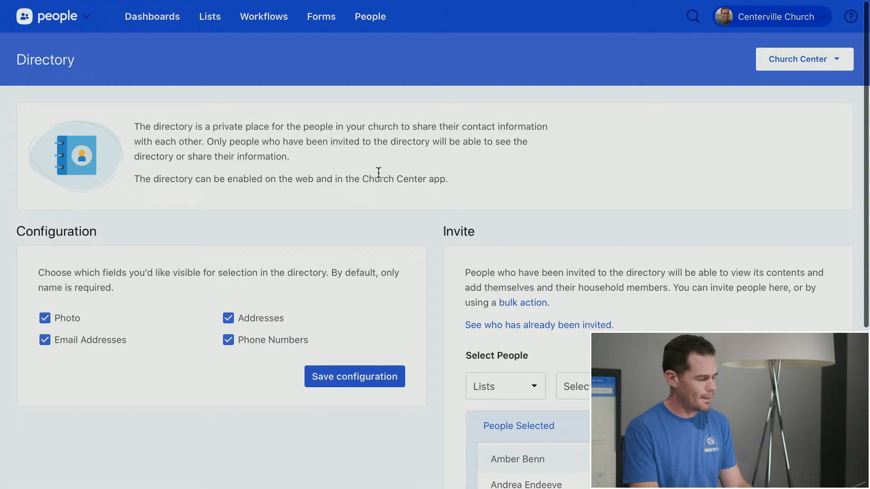
Open the member's profile from the list of people already invited to the directory
{"action": "scroll", "coordinate": [586, 207], "scroll_direction": "down", "scroll_amount": 3}
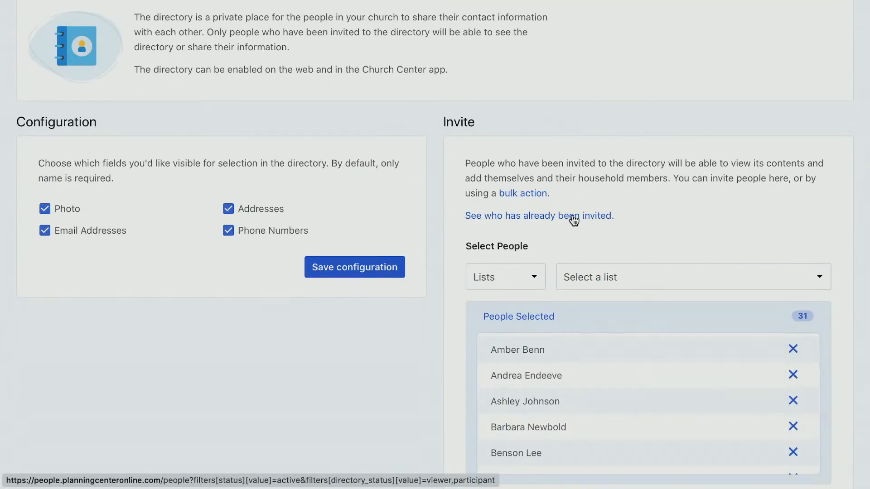
{"action": "left_click", "coordinate": [572, 216]}
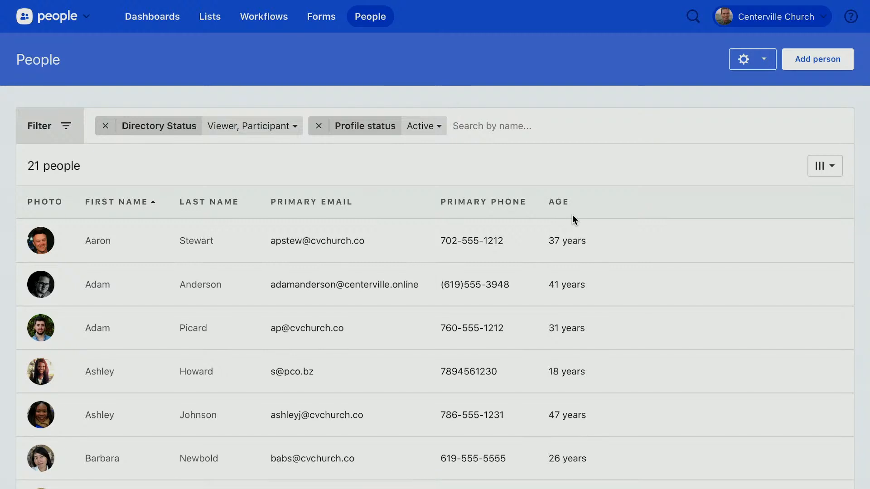
{"action": "scroll", "coordinate": [572, 215], "scroll_direction": "down", "scroll_amount": 1}
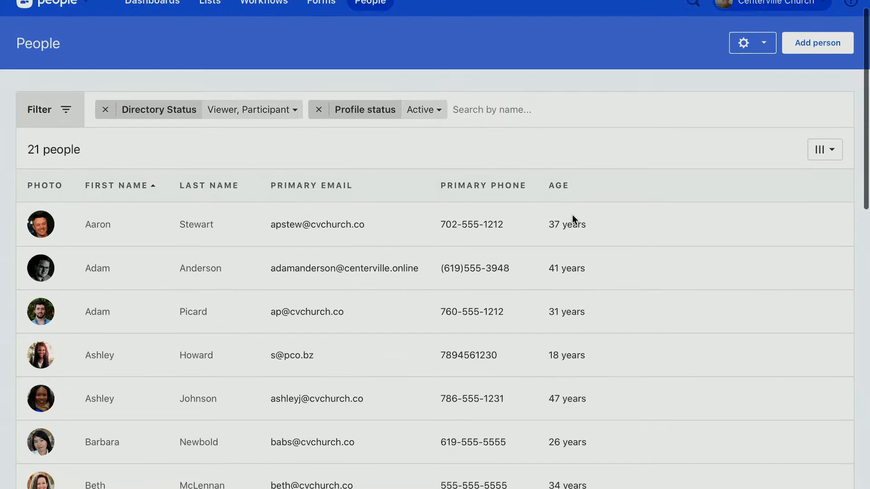
{"action": "type", "text": "joe"}
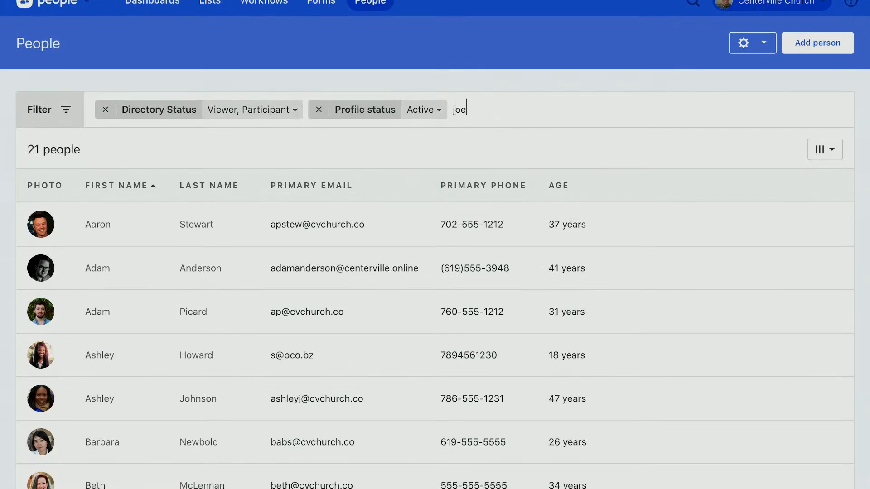
{"action": "left_click", "coordinate": [92, 225]}
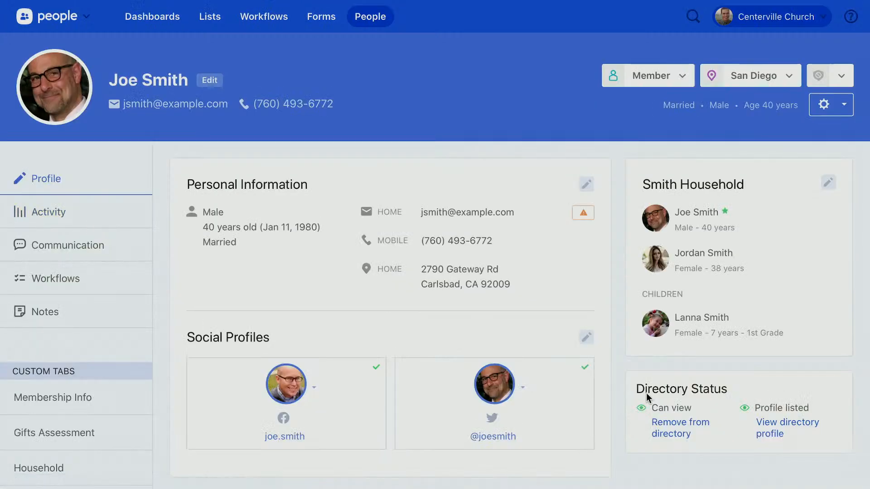
Review the Directory Status card, highlighting the Can view and Profile listed statuses
{"action": "scroll", "coordinate": [646, 393], "scroll_direction": "down", "scroll_amount": 2}
{"action": "scroll", "coordinate": [633, 406], "scroll_direction": "down", "scroll_amount": 1}
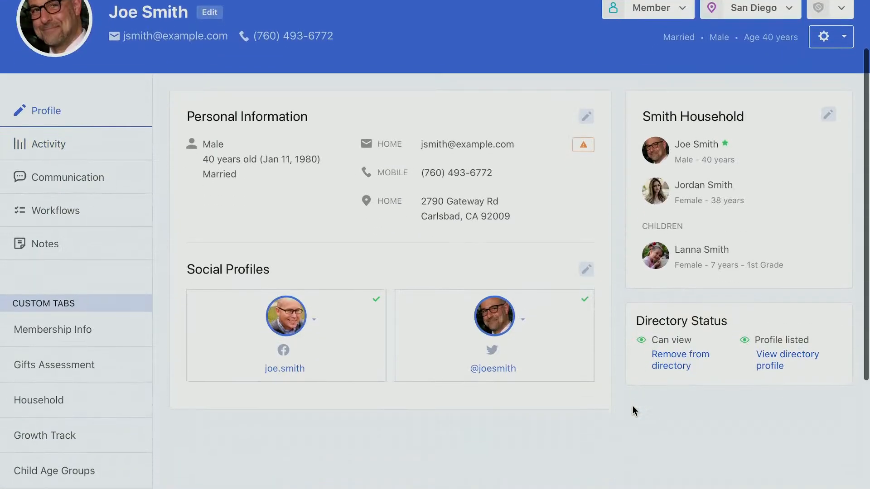
{"action": "left_click_drag", "start_coordinate": [657, 340], "coordinate": [674, 340]}
{"action": "left_click", "coordinate": [693, 339]}
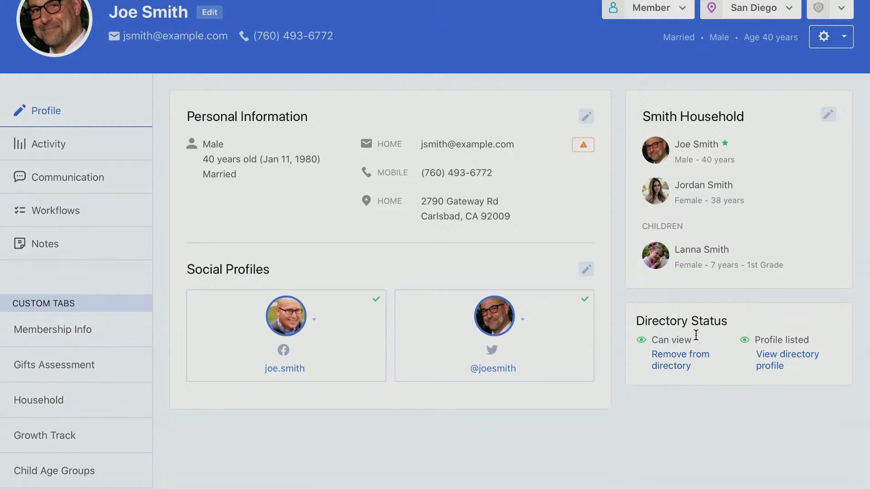
{"action": "left_click_drag", "start_coordinate": [756, 339], "coordinate": [810, 340]}
{"action": "left_click", "coordinate": [809, 311]}
{"action": "scroll", "coordinate": [758, 381], "scroll_direction": "up", "scroll_amount": 1}
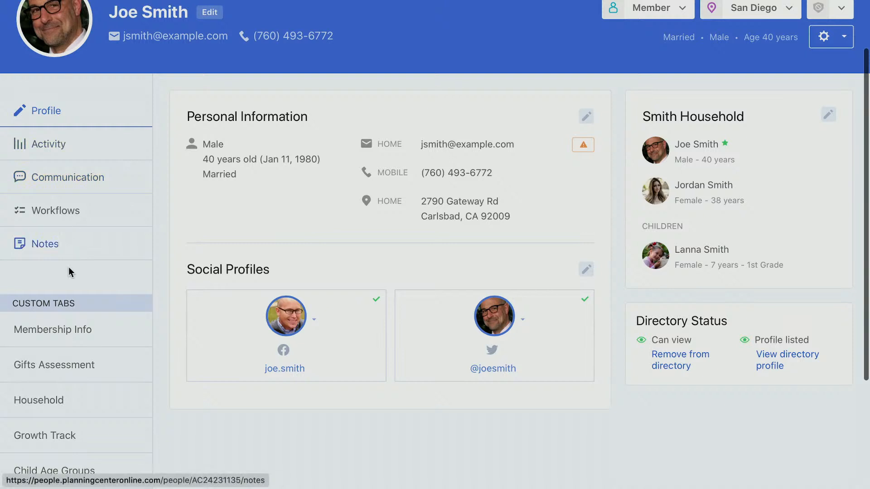
{"action": "scroll", "coordinate": [102, 229], "scroll_direction": "down", "scroll_amount": 2}
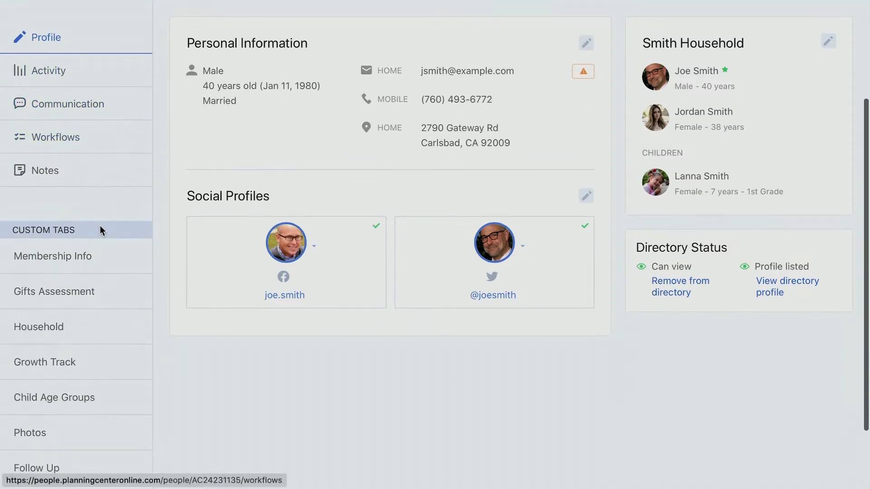
View the Membership Info tab's testimony, baptism date 03/05/2002 and membership covenant answers
{"action": "left_click", "coordinate": [63, 256]}
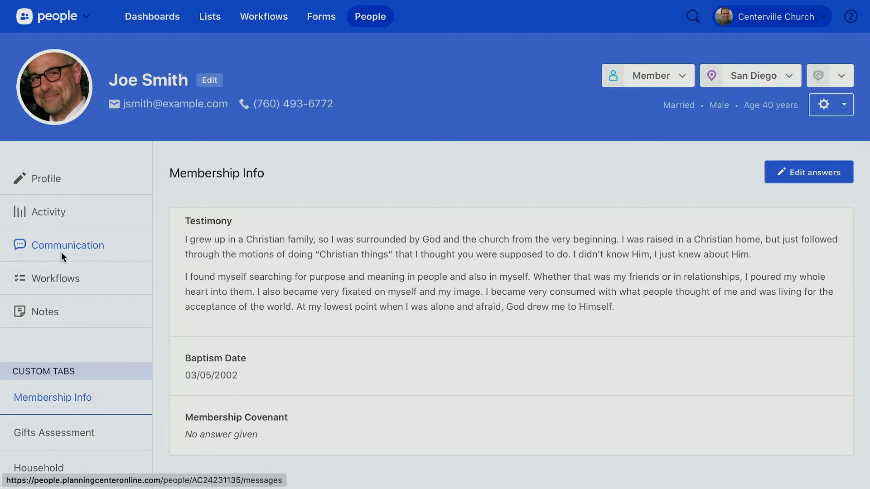
{"action": "scroll", "coordinate": [369, 182], "scroll_direction": "down", "scroll_amount": 1}
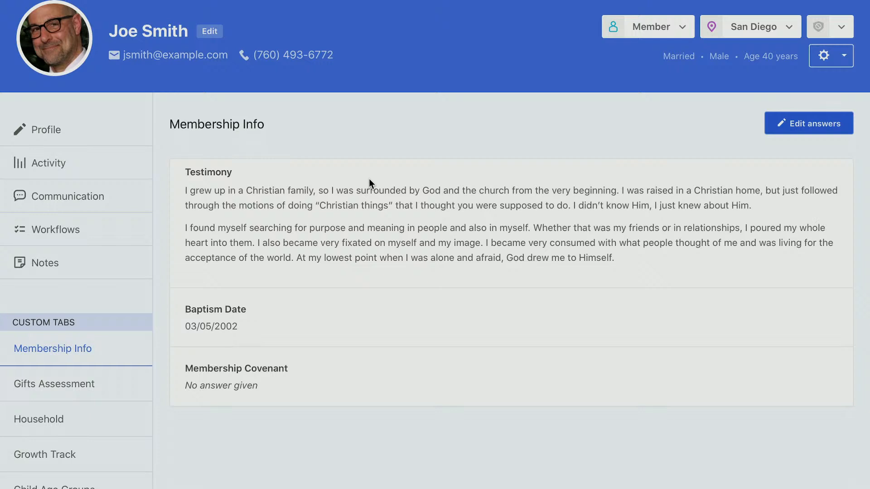
{"action": "scroll", "coordinate": [369, 179], "scroll_direction": "up", "scroll_amount": 2}
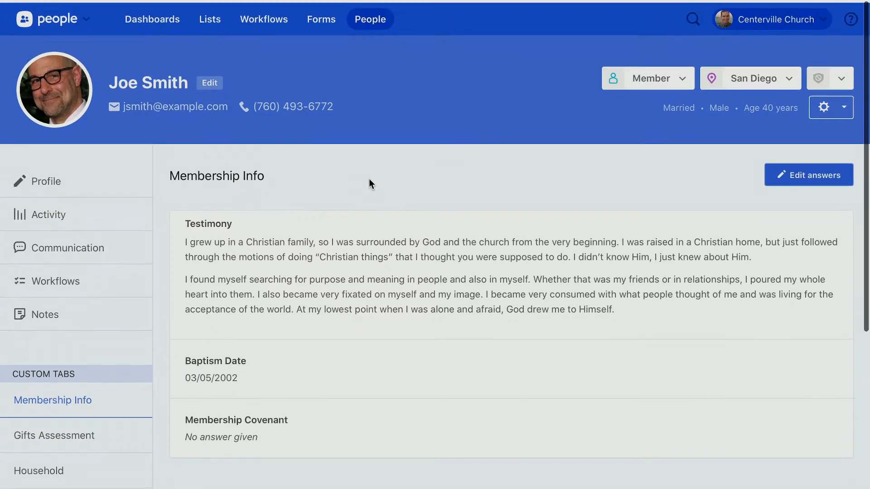
Open Customize Fields from the People admin tools and show the Membership Info tab
{"action": "left_click", "coordinate": [375, 19]}
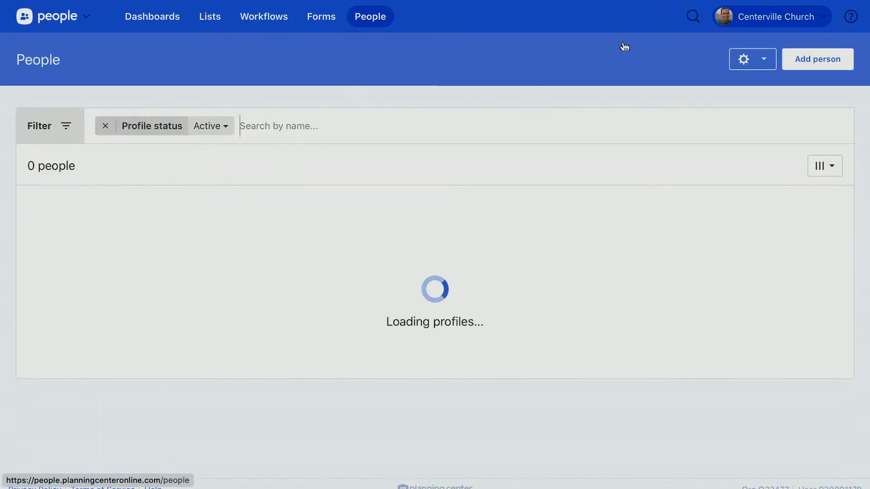
{"action": "left_click", "coordinate": [760, 67]}
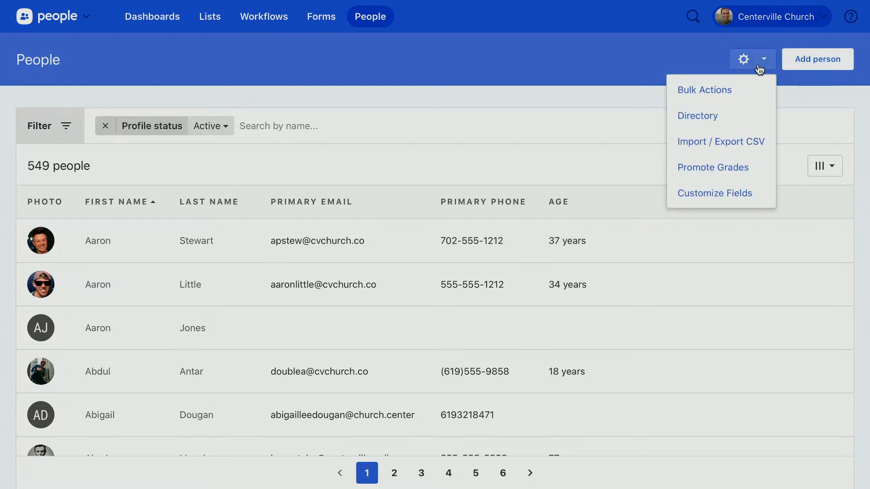
{"action": "left_click", "coordinate": [718, 202]}
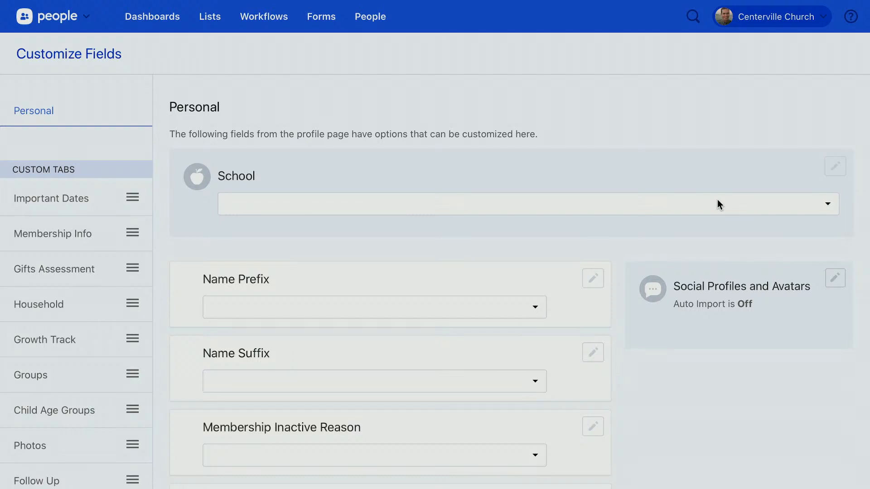
{"action": "left_click", "coordinate": [66, 235]}
Add and save a Date field named 'Membership Class Completion Date'
{"action": "left_click", "coordinate": [199, 391]}
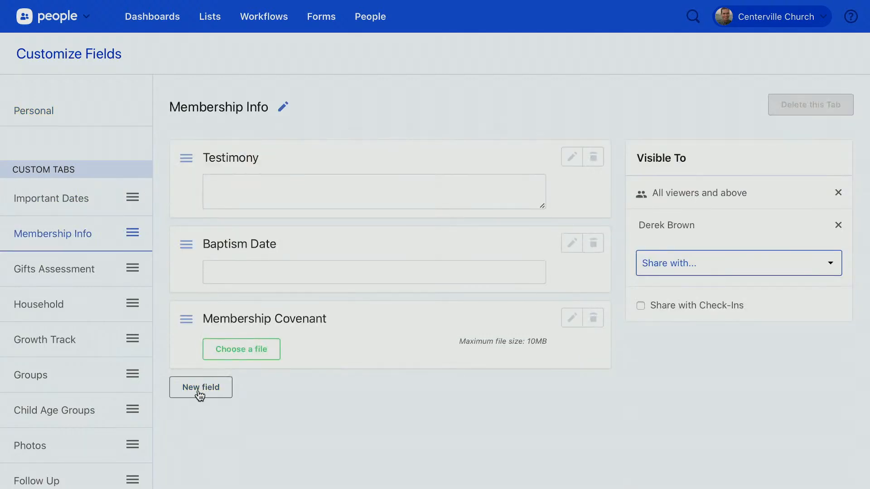
{"action": "scroll", "coordinate": [200, 395], "scroll_direction": "down", "scroll_amount": 2}
{"action": "type", "text": "Membe"}
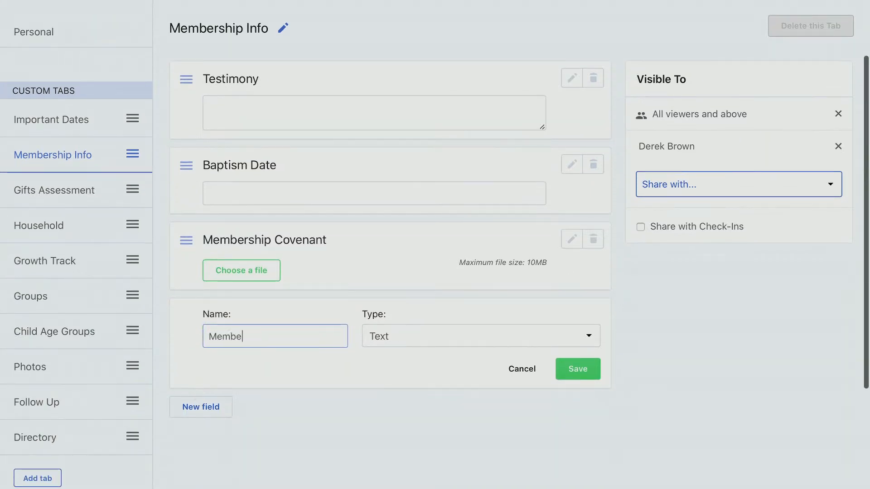
{"action": "type", "text": "rship Class C"}
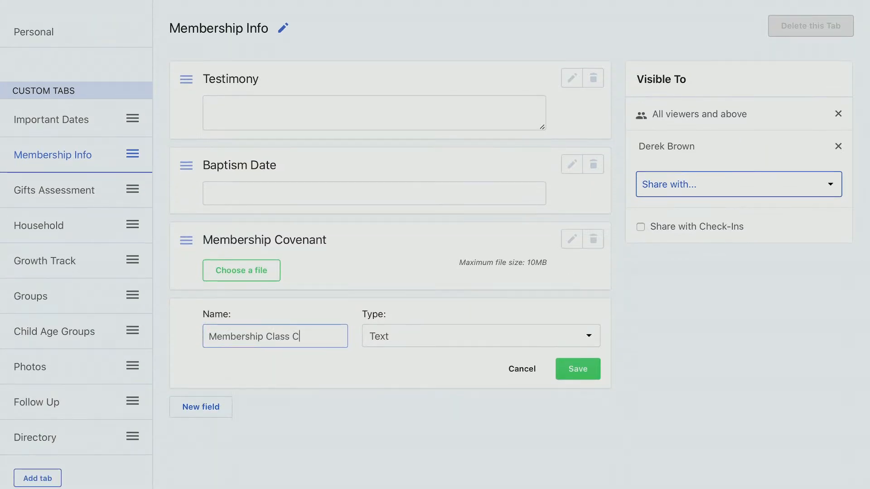
{"action": "type", "text": "ompletion Date"}
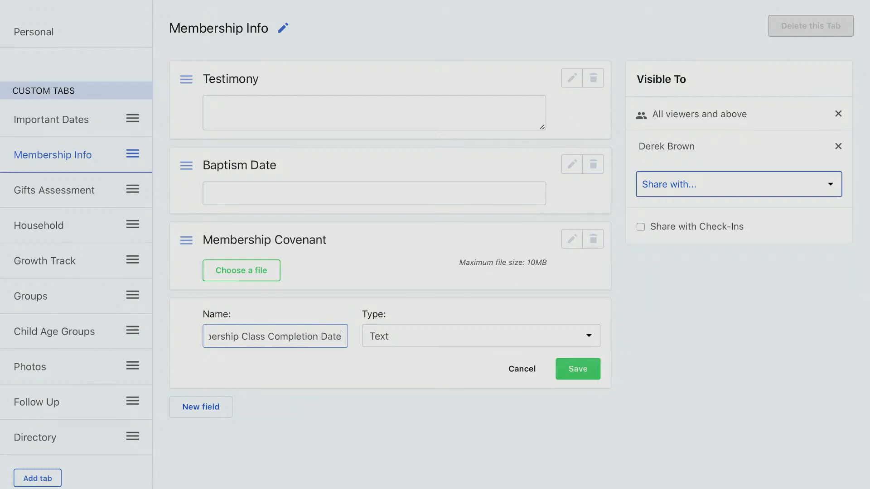
{"action": "key", "text": "Tab"}
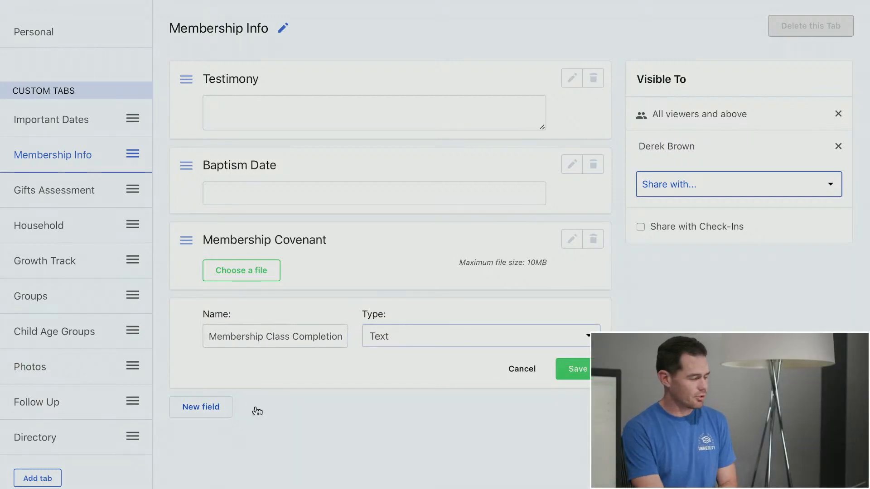
{"action": "left_click", "coordinate": [448, 346]}
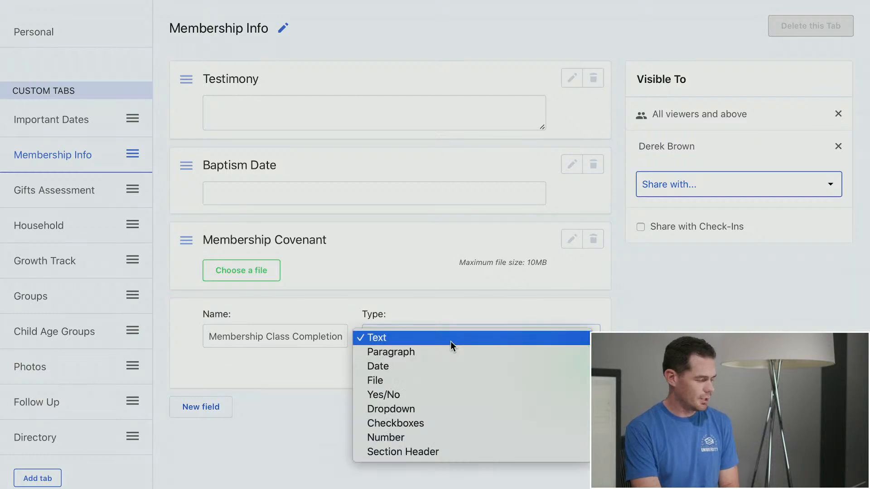
{"action": "left_click", "coordinate": [453, 365]}
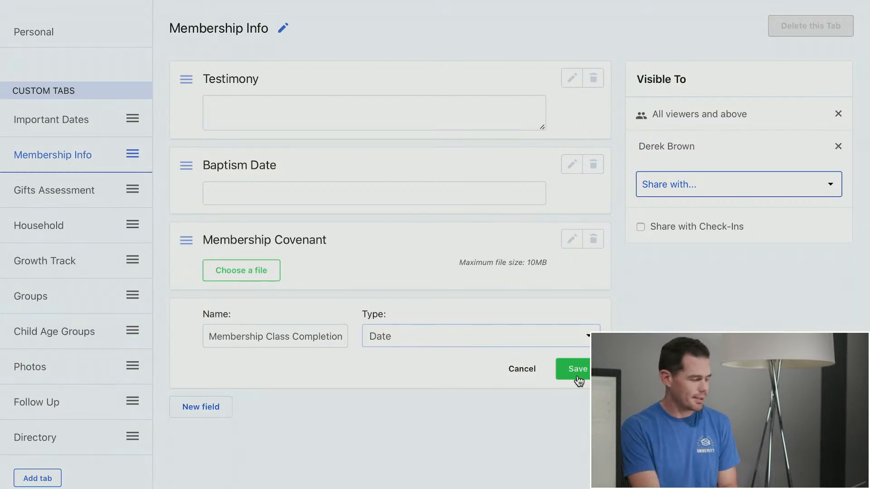
{"action": "left_click", "coordinate": [578, 376]}
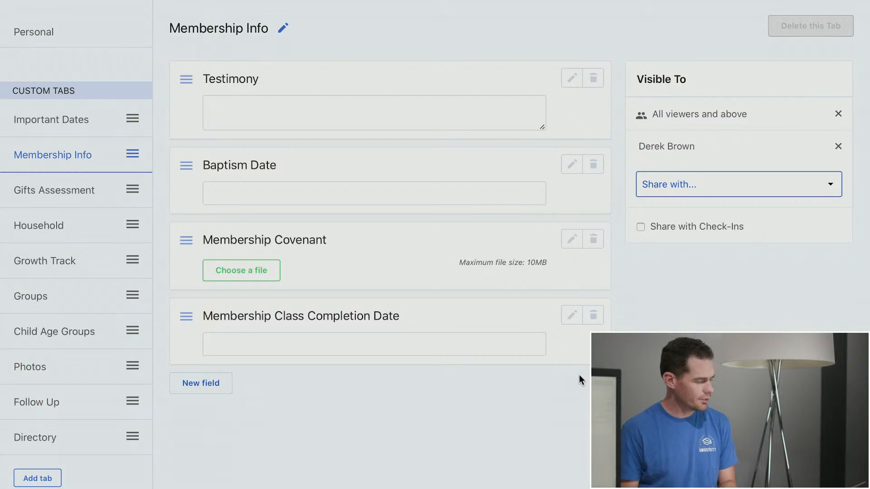
{"action": "scroll", "coordinate": [579, 375], "scroll_direction": "up", "scroll_amount": 2}
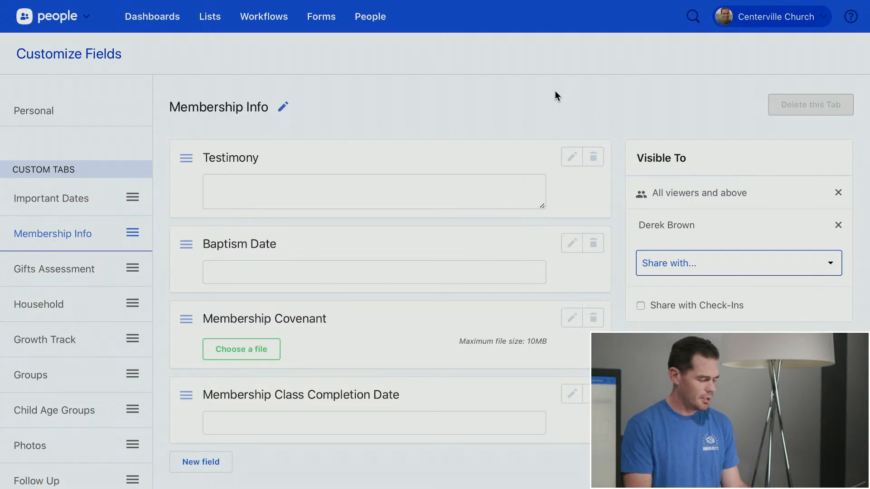
Search for the member, open the profile, and check the empty Membership Class Completion Date
{"action": "key", "text": "slash"}
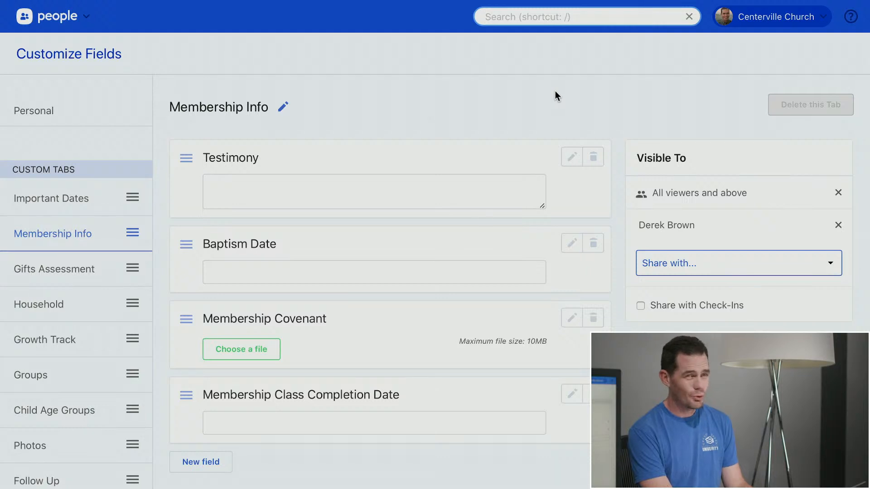
{"action": "type", "text": "Joe"}
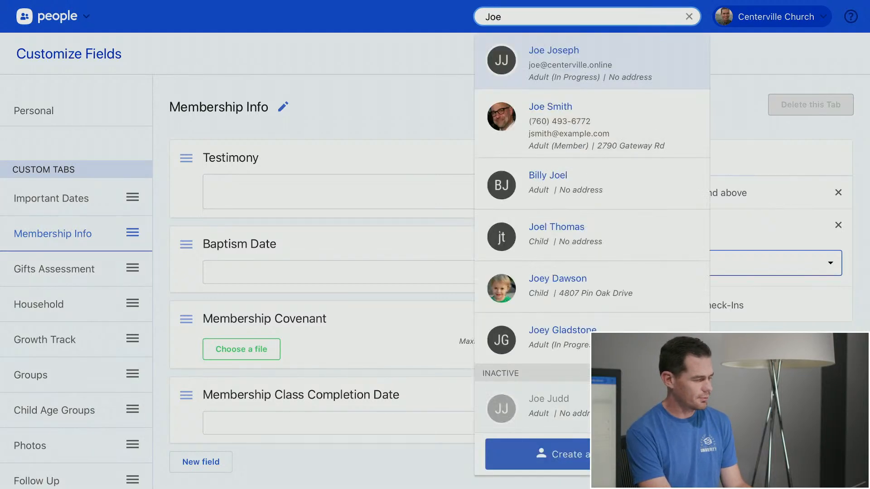
{"action": "type", "text": " smi"}
{"action": "key", "text": "Return"}
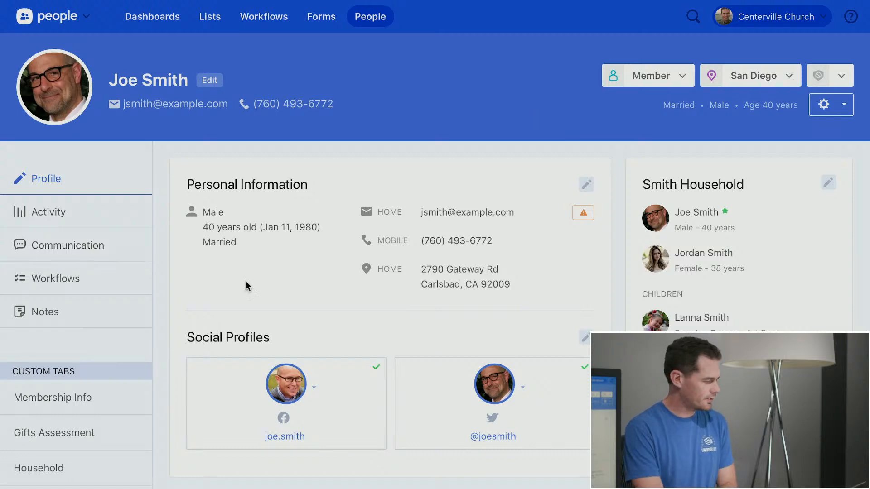
{"action": "left_click", "coordinate": [87, 397]}
{"action": "scroll", "coordinate": [254, 198], "scroll_direction": "down", "scroll_amount": 3}
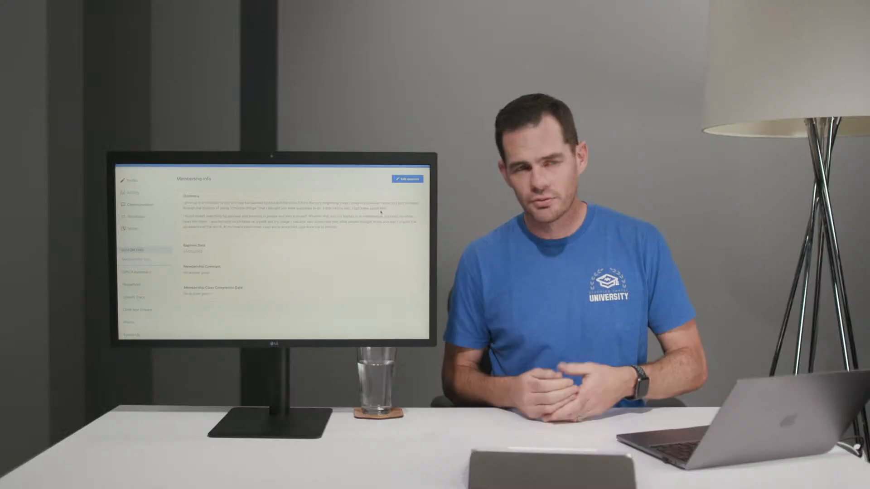
{"action": "scroll", "coordinate": [380, 212], "scroll_direction": "up", "scroll_amount": 3}
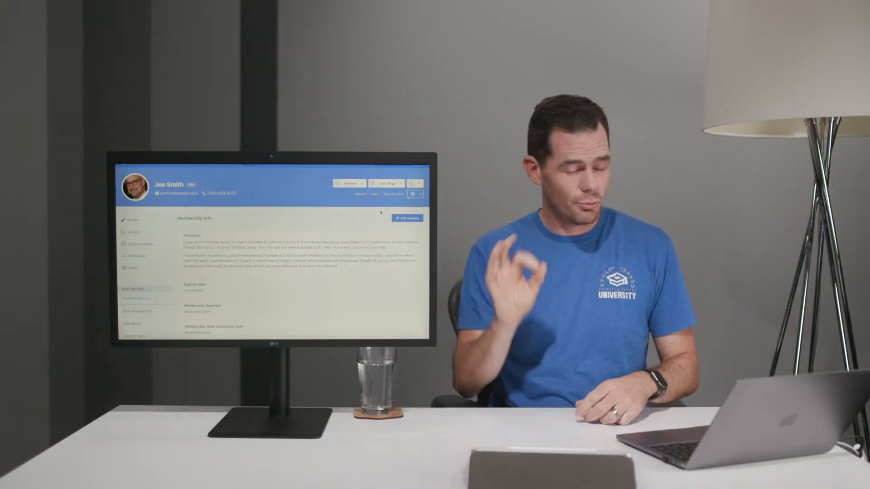
{"action": "scroll", "coordinate": [241, 221], "scroll_direction": "up", "scroll_amount": 2}
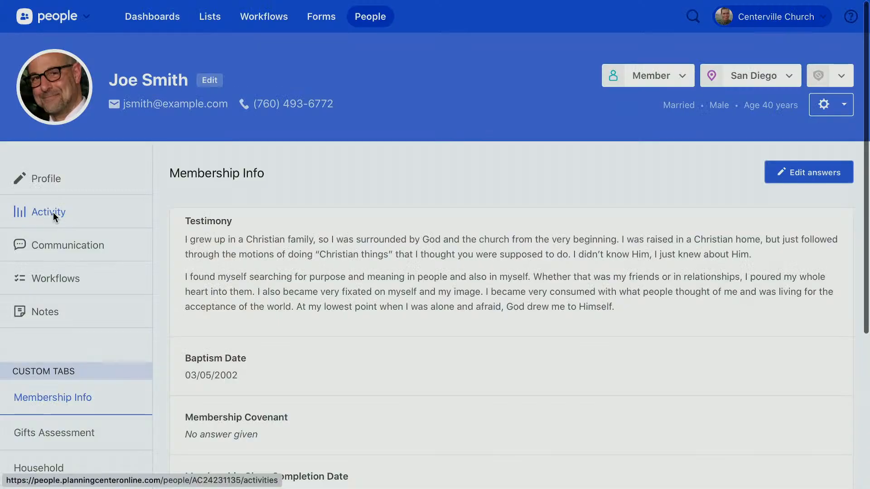
Open the person's Activity timeline and scroll through its entries
{"action": "left_click", "coordinate": [53, 213]}
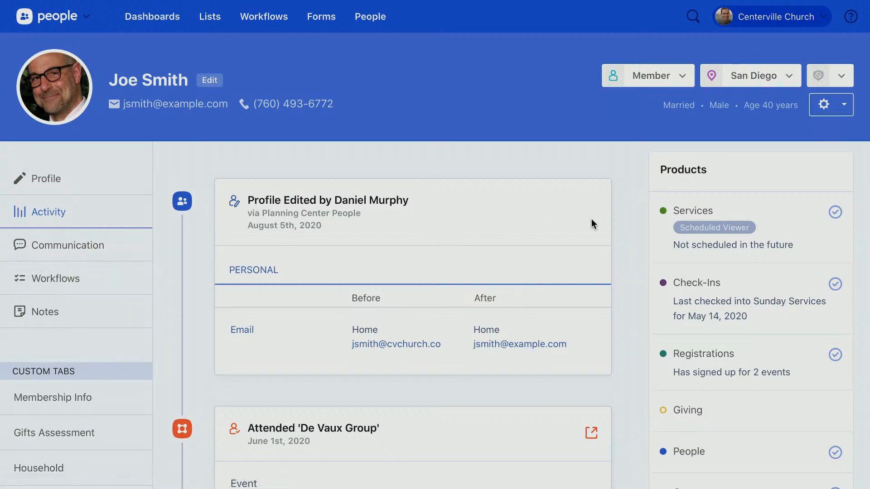
{"action": "scroll", "coordinate": [592, 219], "scroll_direction": "down", "scroll_amount": 1}
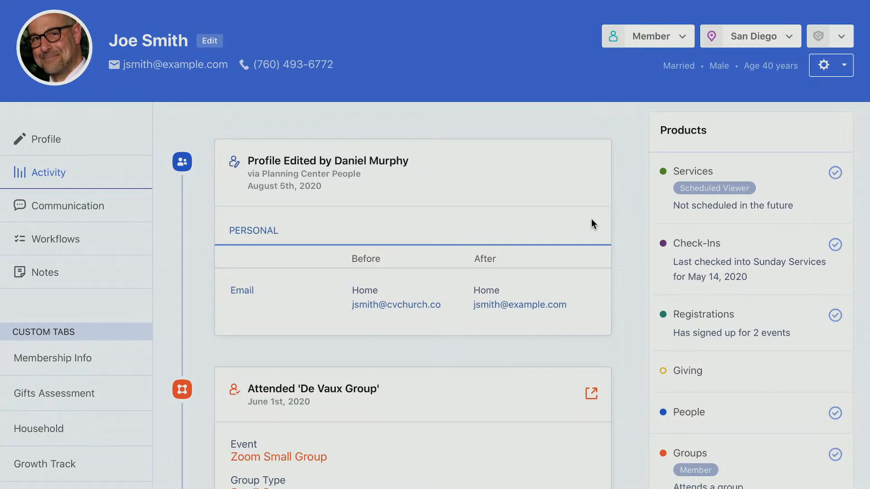
{"action": "scroll", "coordinate": [592, 219], "scroll_direction": "down", "scroll_amount": 2}
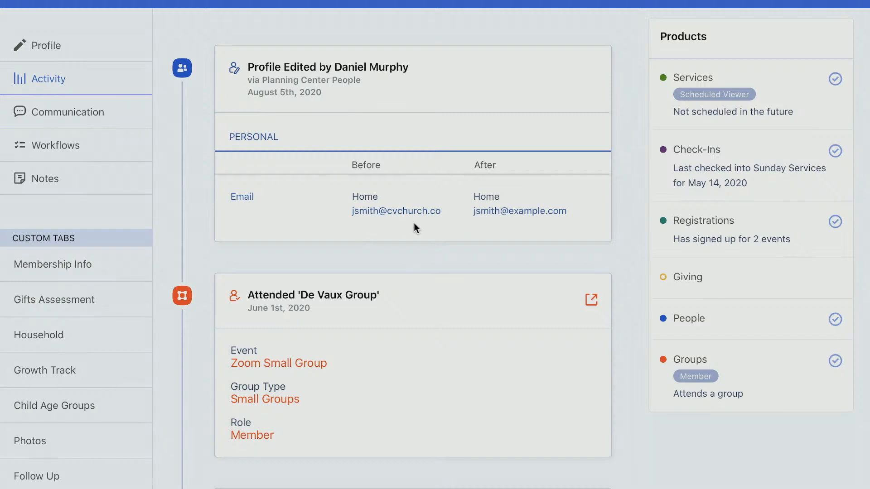
{"action": "scroll", "coordinate": [525, 269], "scroll_direction": "down", "scroll_amount": 3}
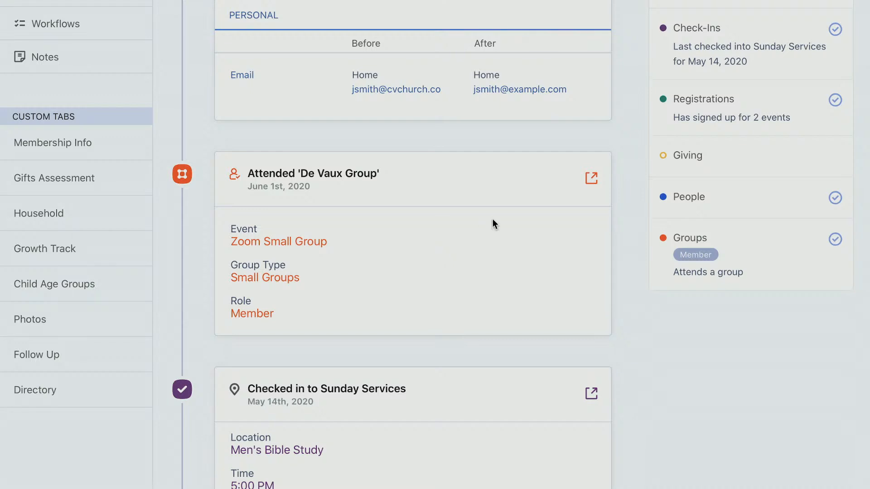
{"action": "scroll", "coordinate": [493, 222], "scroll_direction": "down", "scroll_amount": 1}
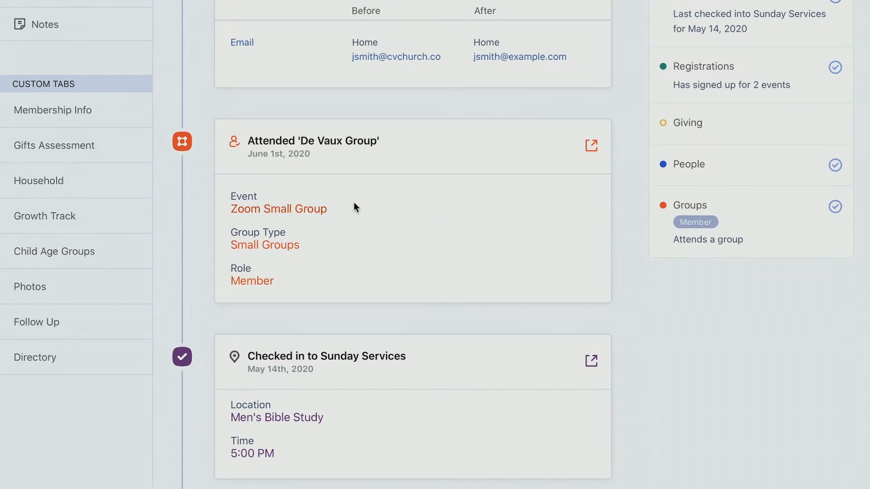
{"action": "scroll", "coordinate": [459, 193], "scroll_direction": "down", "scroll_amount": 2}
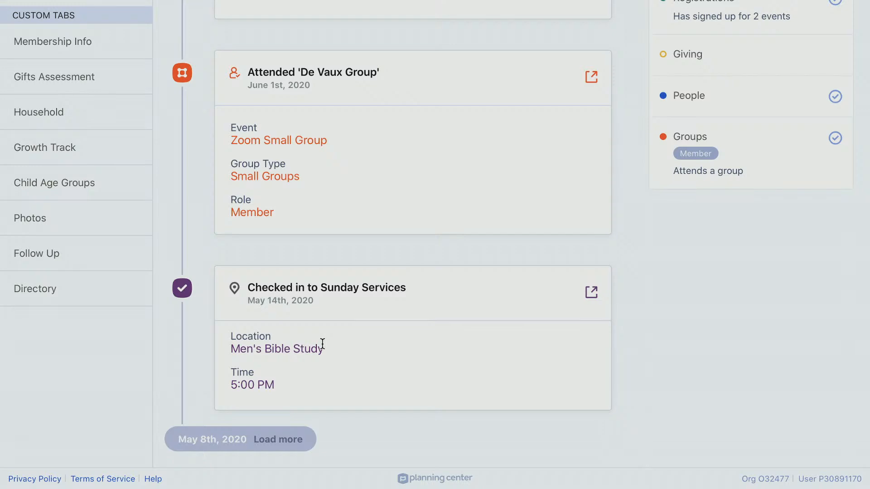
{"action": "scroll", "coordinate": [462, 225], "scroll_direction": "up", "scroll_amount": 4}
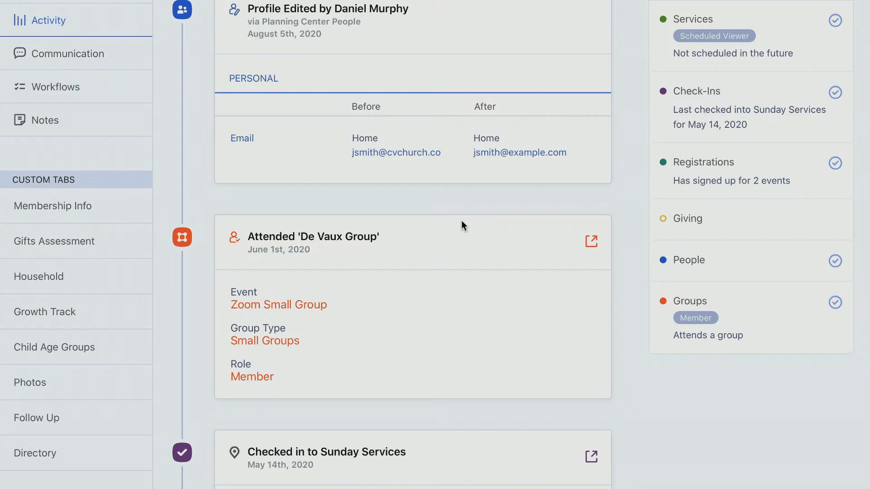
{"action": "scroll", "coordinate": [462, 224], "scroll_direction": "up", "scroll_amount": 1}
{"action": "scroll", "coordinate": [657, 127], "scroll_direction": "up", "scroll_amount": 1}
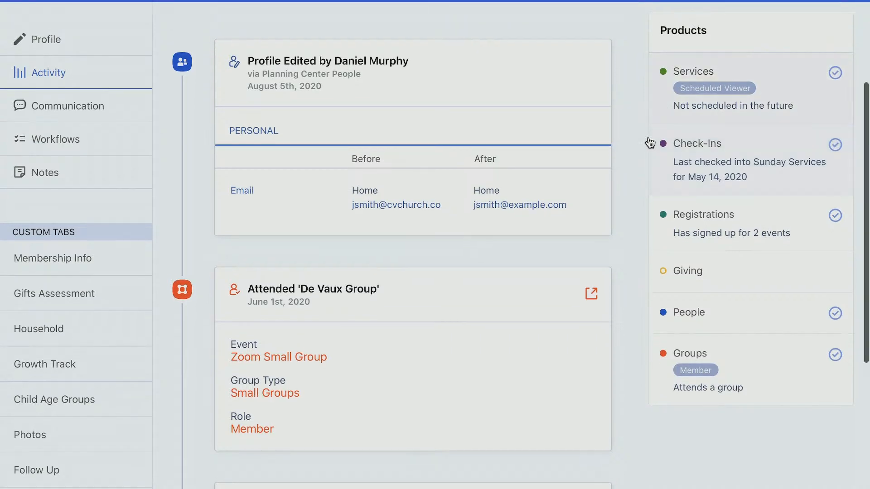
{"action": "scroll", "coordinate": [657, 79], "scroll_direction": "up", "scroll_amount": 1}
{"action": "scroll", "coordinate": [658, 79], "scroll_direction": "down", "scroll_amount": 1}
{"action": "scroll", "coordinate": [661, 150], "scroll_direction": "down", "scroll_amount": 1}
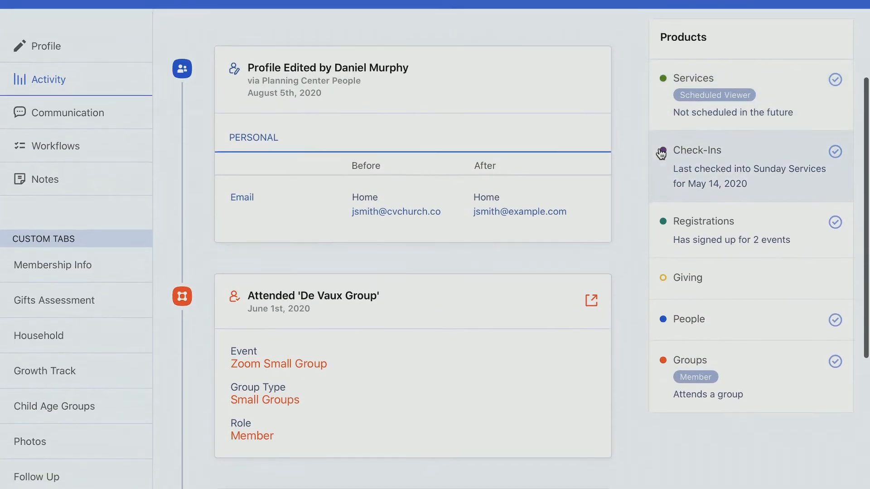
{"action": "scroll", "coordinate": [708, 308], "scroll_direction": "down", "scroll_amount": 5}
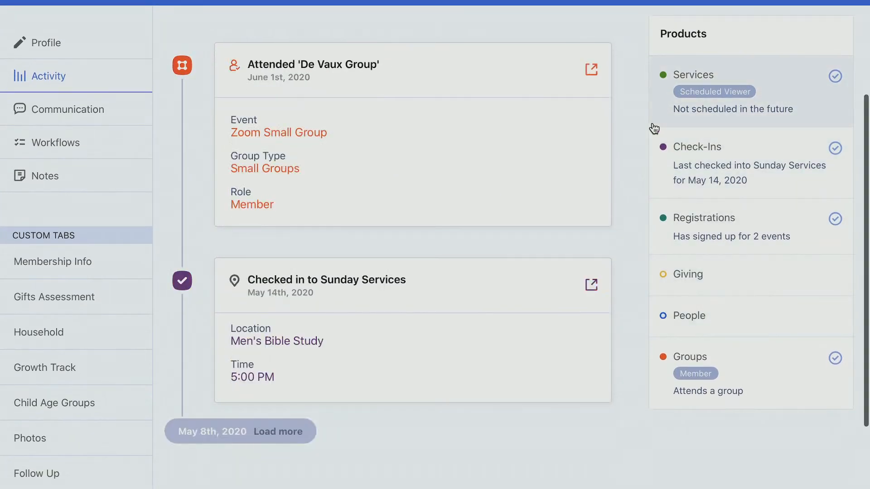
{"action": "scroll", "coordinate": [654, 128], "scroll_direction": "up", "scroll_amount": 1}
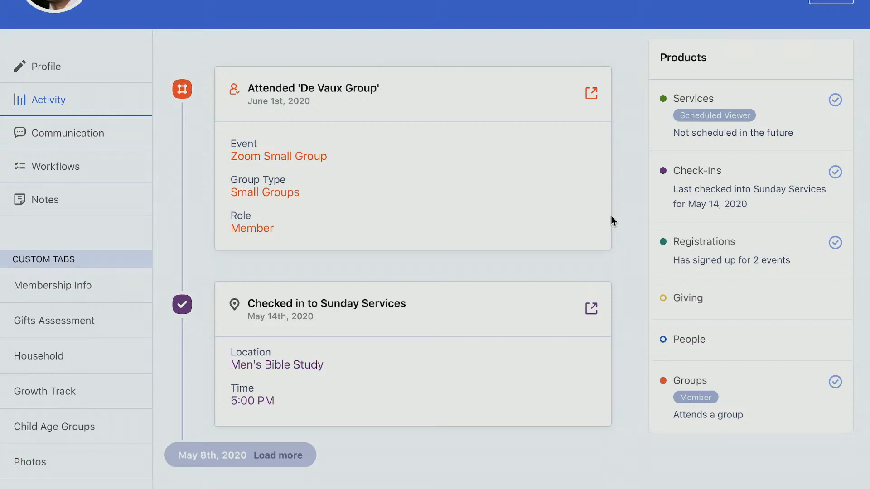
{"action": "scroll", "coordinate": [611, 217], "scroll_direction": "down", "scroll_amount": 1}
Turn on Giving in the Products panel, then show the person's Notes list
{"action": "left_click", "coordinate": [711, 282]}
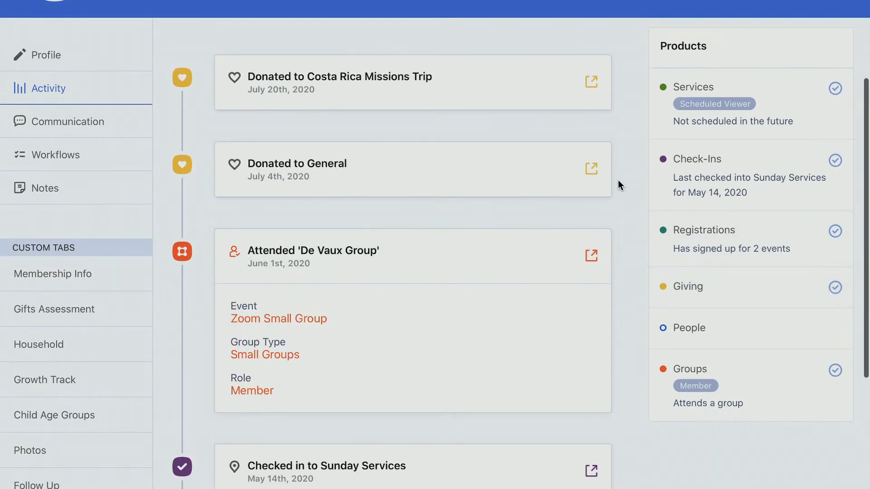
{"action": "scroll", "coordinate": [618, 180], "scroll_direction": "up", "scroll_amount": 1}
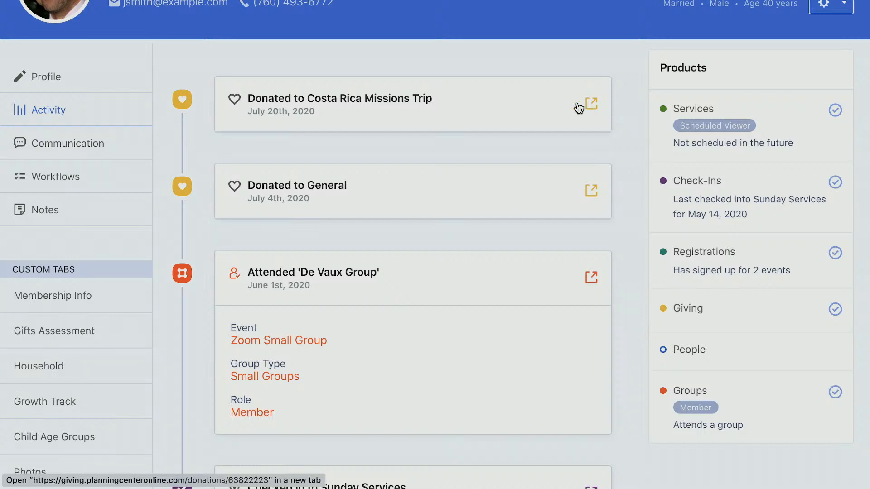
{"action": "left_click", "coordinate": [109, 221]}
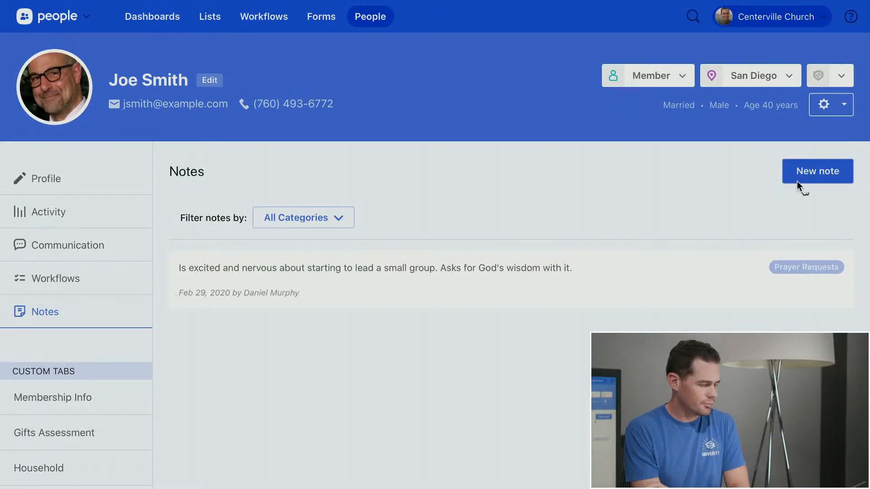
Save a new Prayer Requests note reading 'Safe travels on his business trip'
{"action": "left_click", "coordinate": [799, 179]}
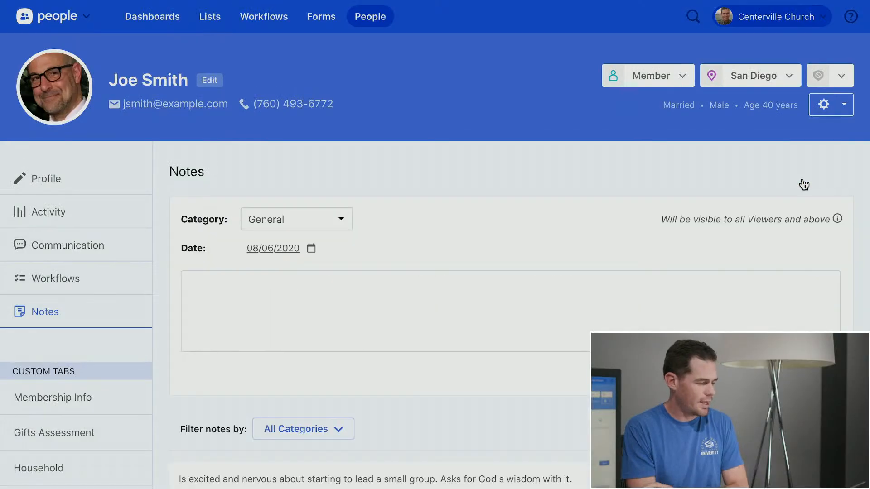
{"action": "left_click", "coordinate": [289, 219]}
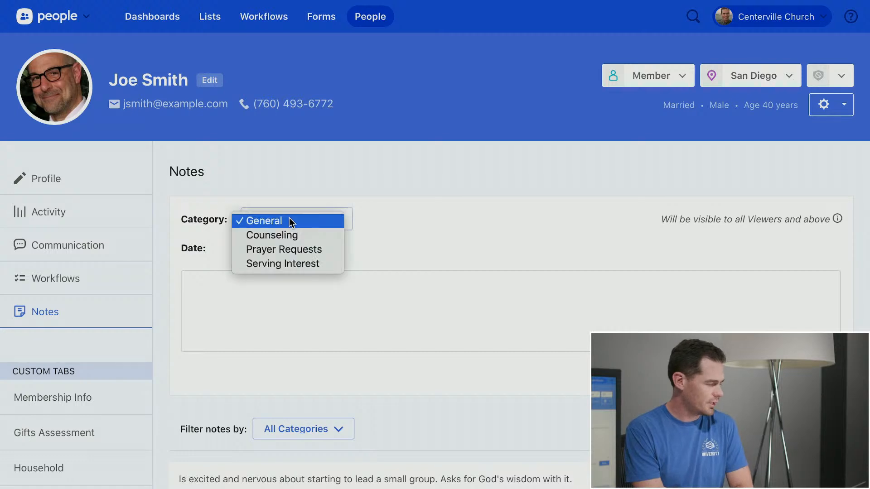
{"action": "left_click", "coordinate": [304, 248]}
{"action": "left_click", "coordinate": [414, 286]}
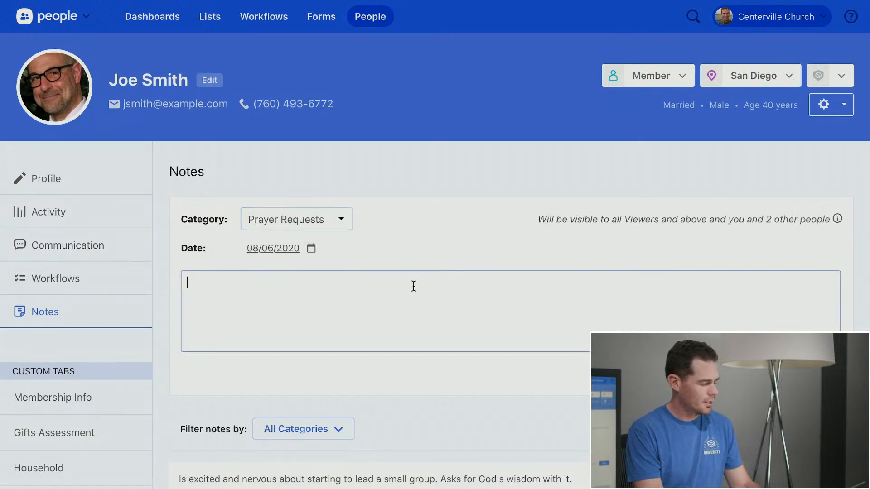
{"action": "type", "text": "Safe trav"}
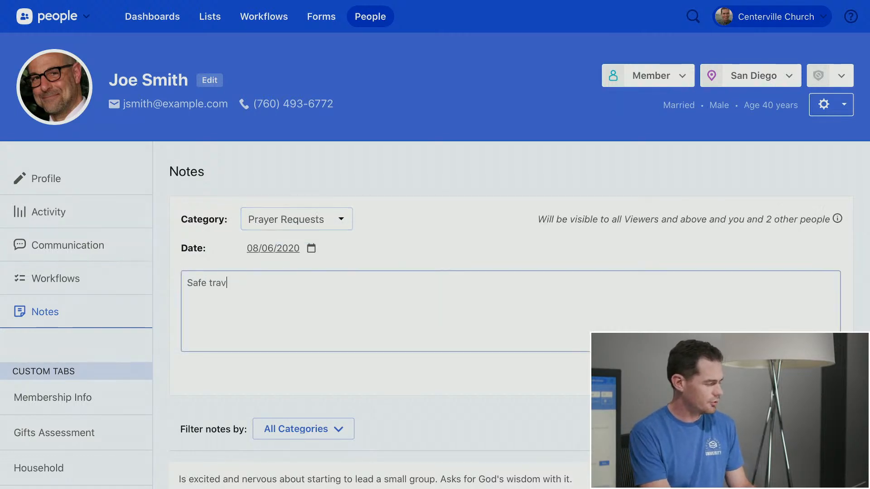
{"action": "type", "text": "els on "}
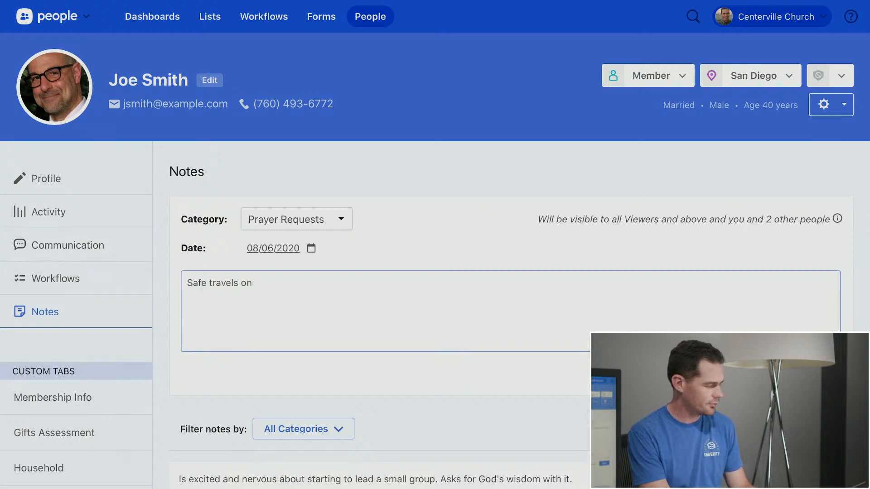
{"action": "type", "text": "his busin"}
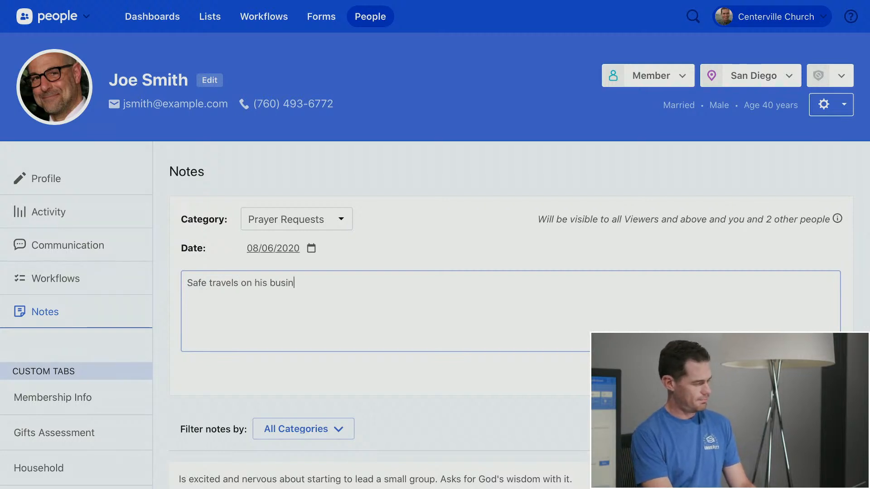
{"action": "type", "text": "ess trip."}
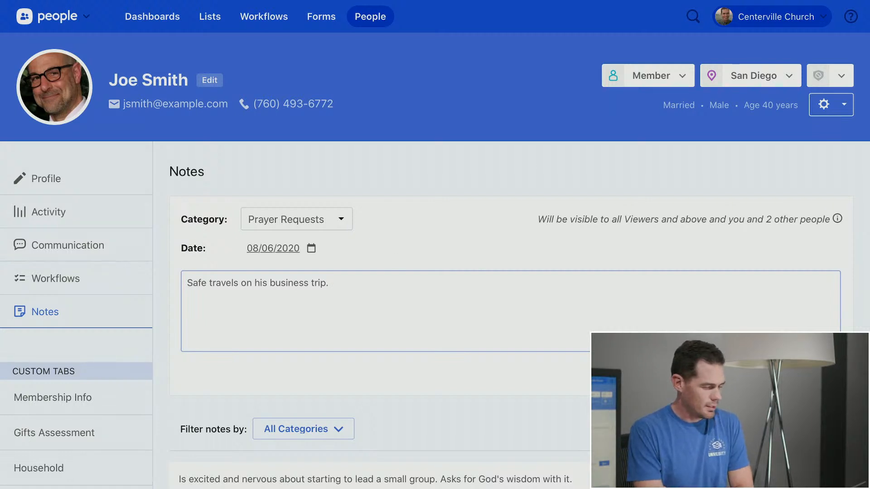
{"action": "left_click", "coordinate": [819, 373]}
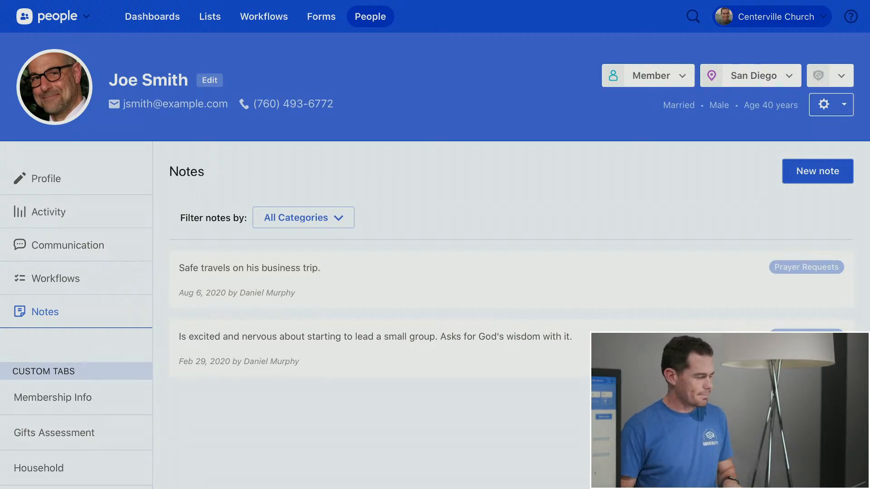
Choose Manage note categories from the All Categories filter to reach Category Settings
{"action": "left_click", "coordinate": [339, 218]}
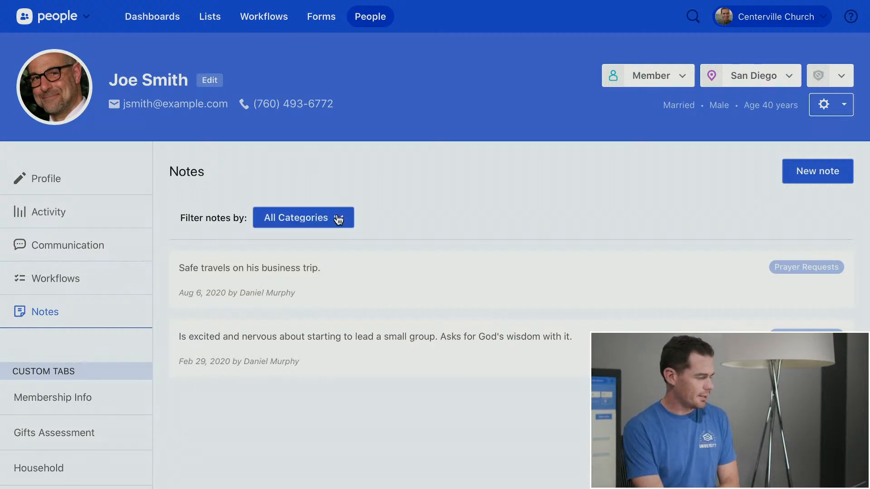
{"action": "left_click", "coordinate": [383, 210]}
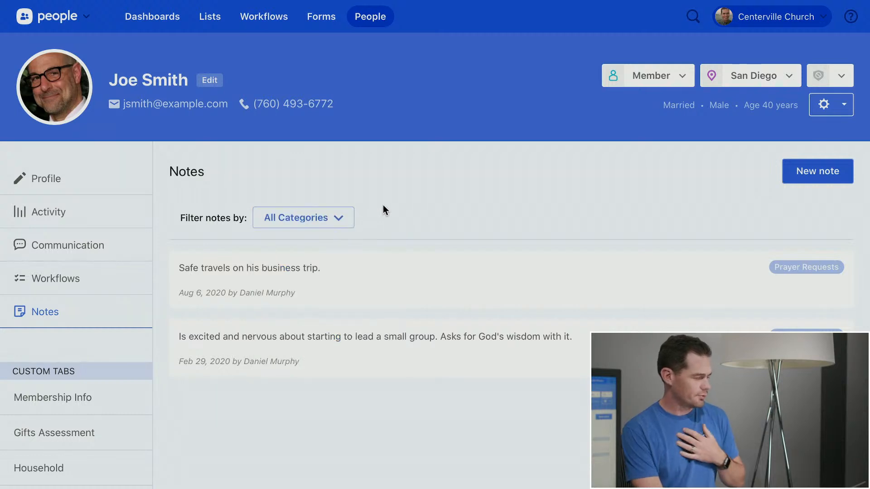
{"action": "left_click", "coordinate": [351, 218]}
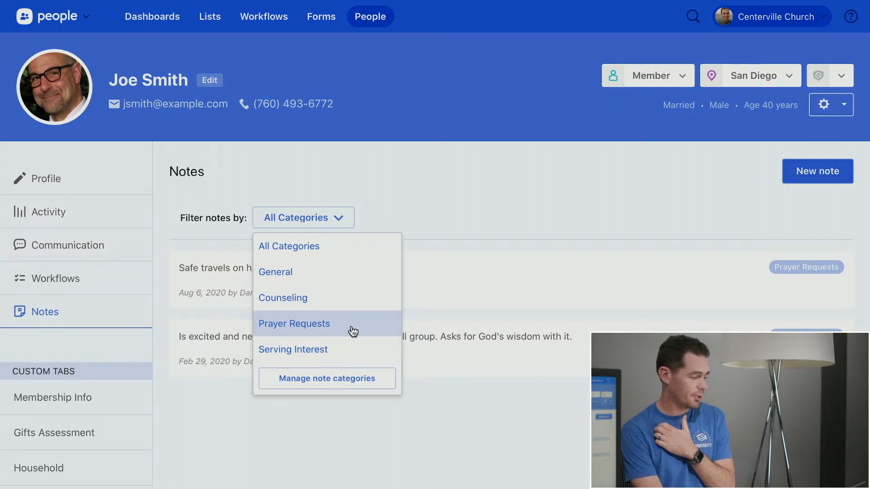
{"action": "left_click", "coordinate": [329, 384]}
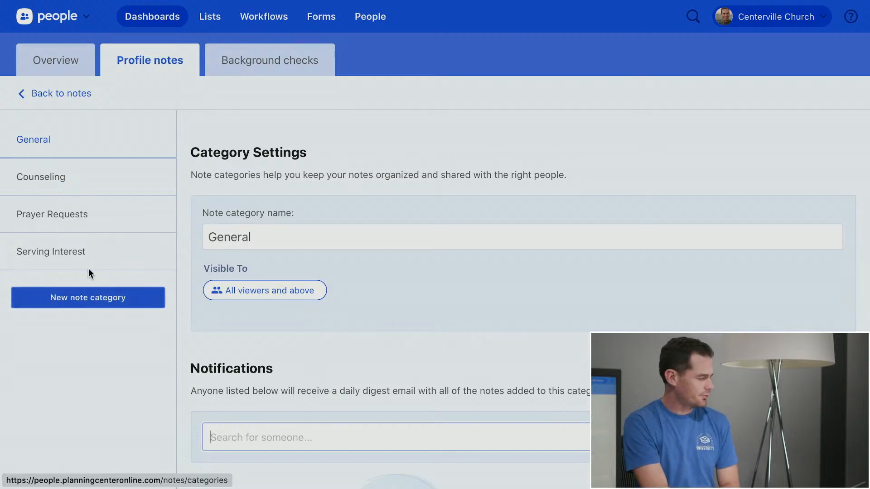
Remove 'All viewers and above' from the Prayer Requests category's Visible To list
{"action": "left_click", "coordinate": [69, 215]}
{"action": "scroll", "coordinate": [457, 222], "scroll_direction": "down", "scroll_amount": 1}
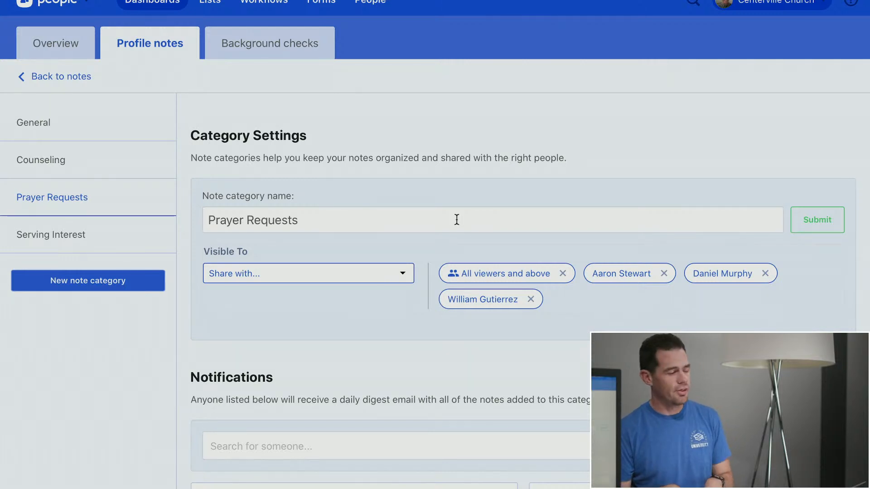
{"action": "scroll", "coordinate": [457, 220], "scroll_direction": "down", "scroll_amount": 1}
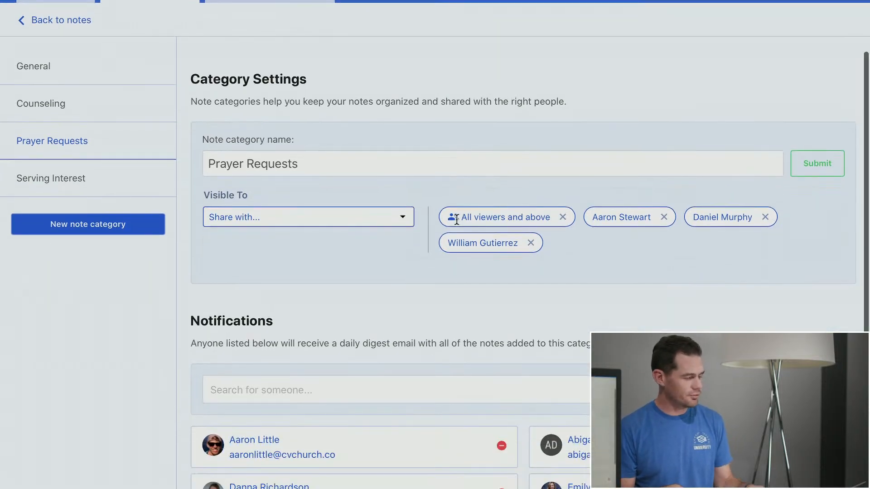
{"action": "left_click", "coordinate": [563, 218]}
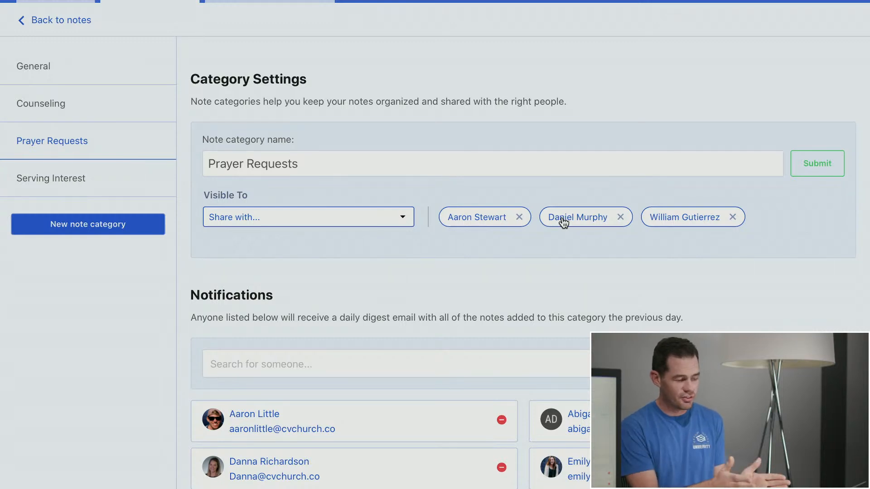
Share Prayer Requests with All editors and above plus one individual person found by search
{"action": "left_click", "coordinate": [376, 219]}
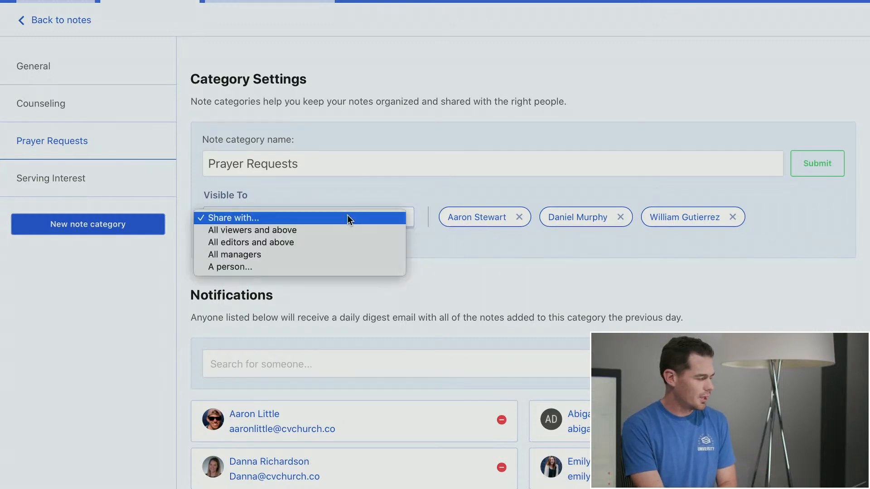
{"action": "left_click", "coordinate": [340, 245]}
{"action": "left_click", "coordinate": [402, 220]}
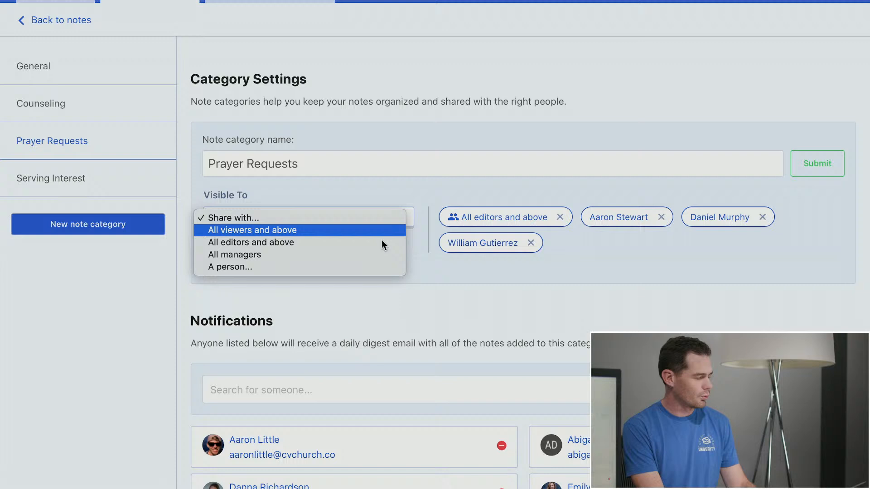
{"action": "left_click", "coordinate": [353, 268]}
{"action": "type", "text": "d"}
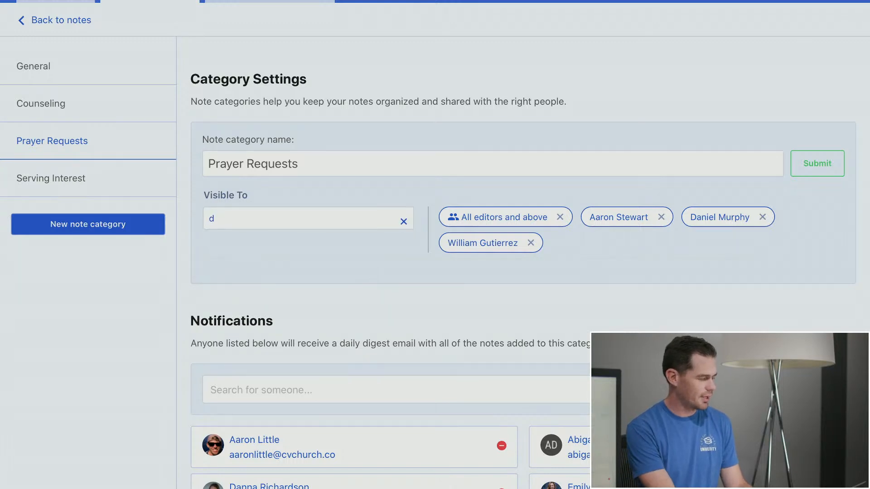
{"action": "type", "text": "ere"}
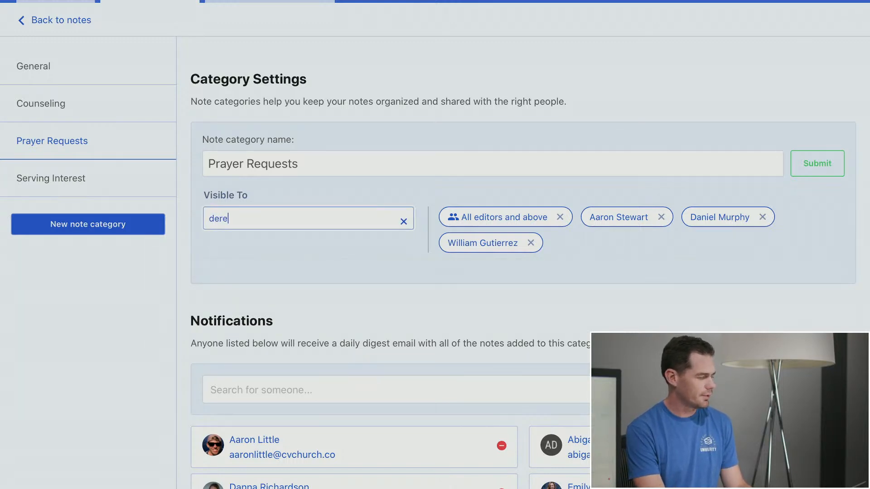
{"action": "left_click", "coordinate": [292, 252]}
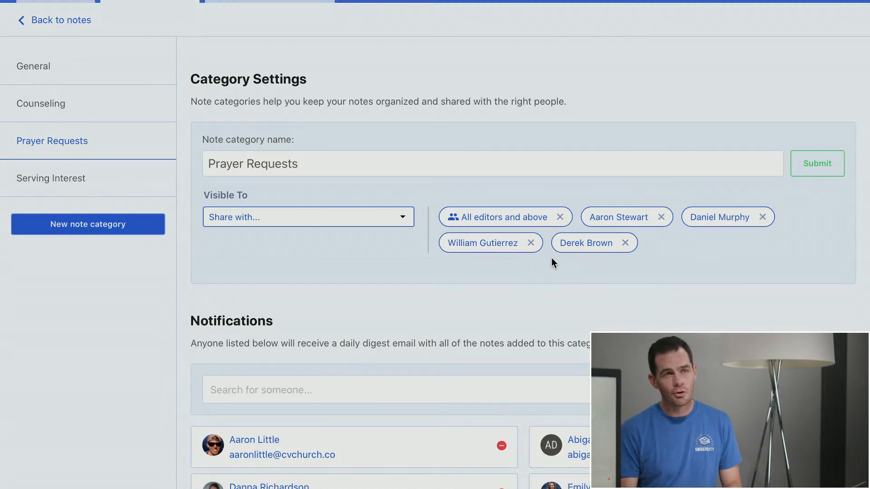
{"action": "scroll", "coordinate": [551, 257], "scroll_direction": "down", "scroll_amount": 3}
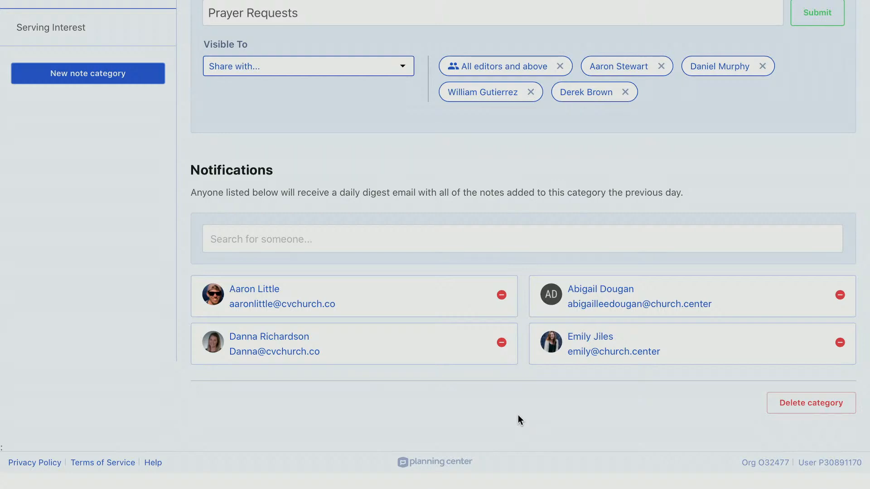
{"action": "scroll", "coordinate": [518, 415], "scroll_direction": "up", "scroll_amount": 5}
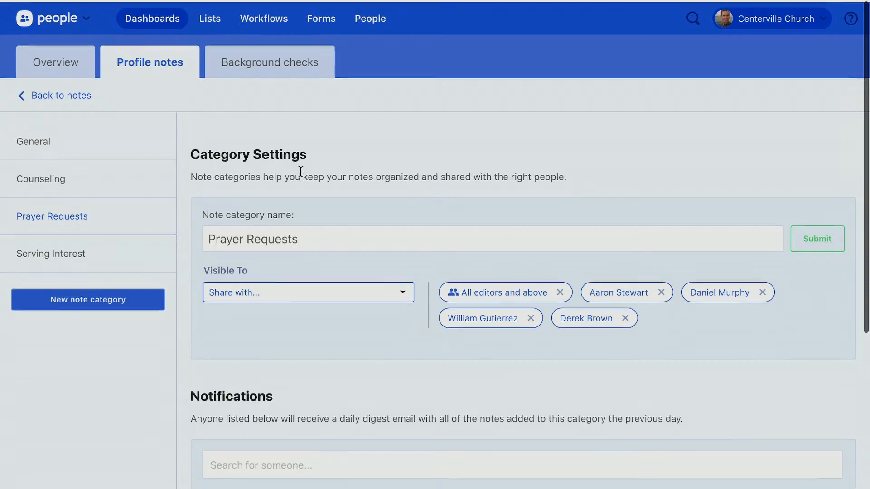
On the dashboard's Profile notes, set Note category to Prayer Requests and Date range to Last 30 days
{"action": "left_click", "coordinate": [155, 23]}
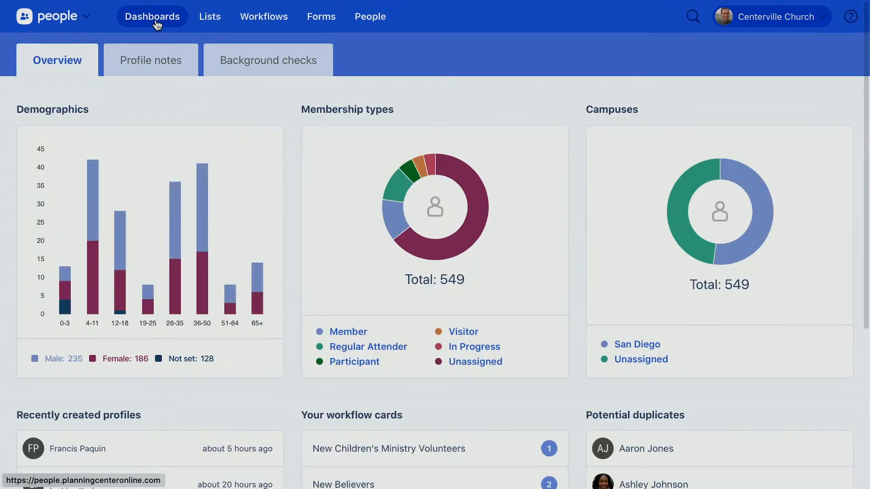
{"action": "left_click", "coordinate": [149, 72]}
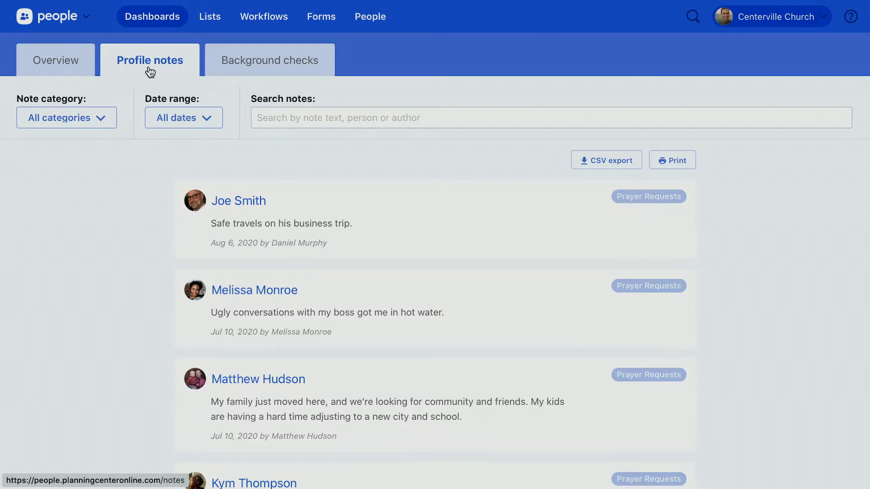
{"action": "left_click", "coordinate": [95, 119]}
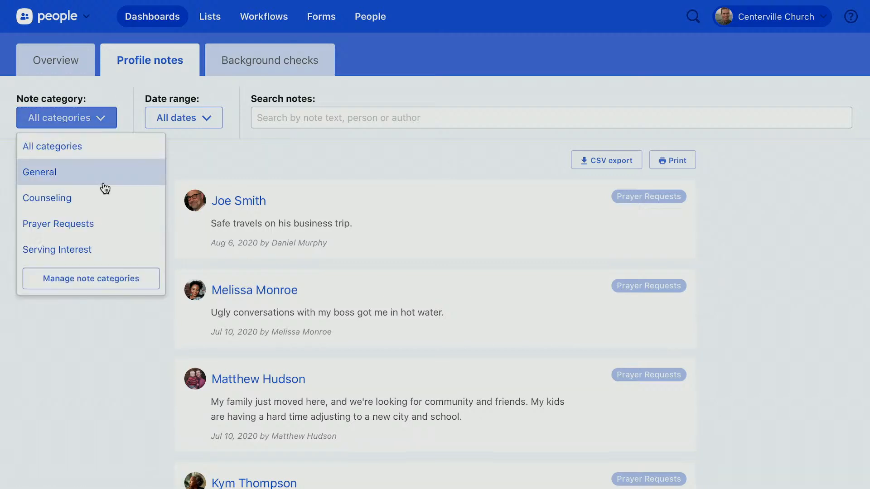
{"action": "left_click", "coordinate": [104, 226]}
{"action": "left_click", "coordinate": [213, 118]}
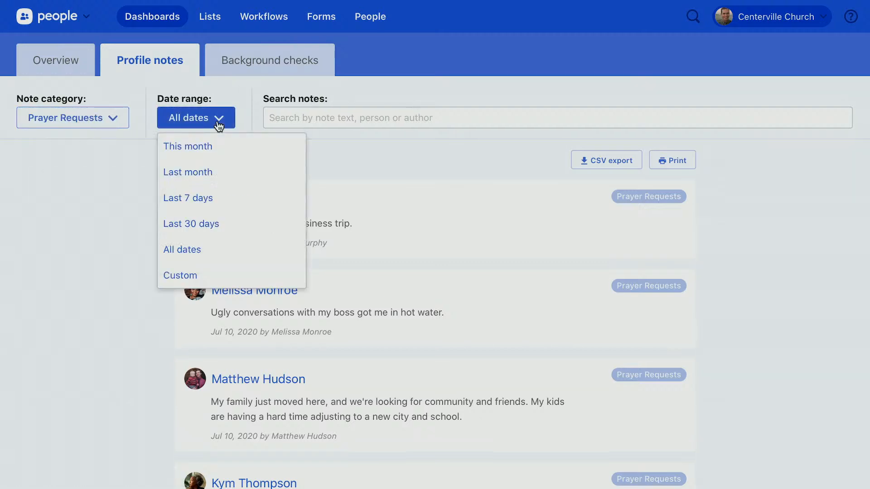
{"action": "left_click", "coordinate": [219, 223]}
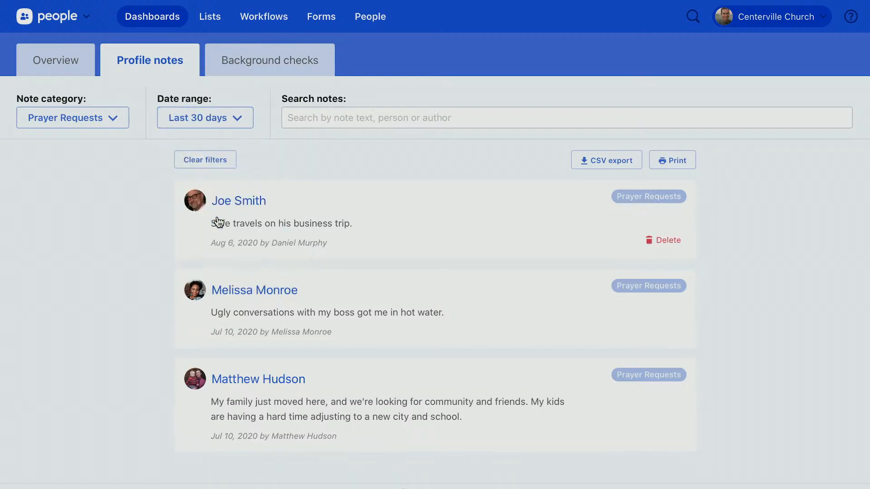
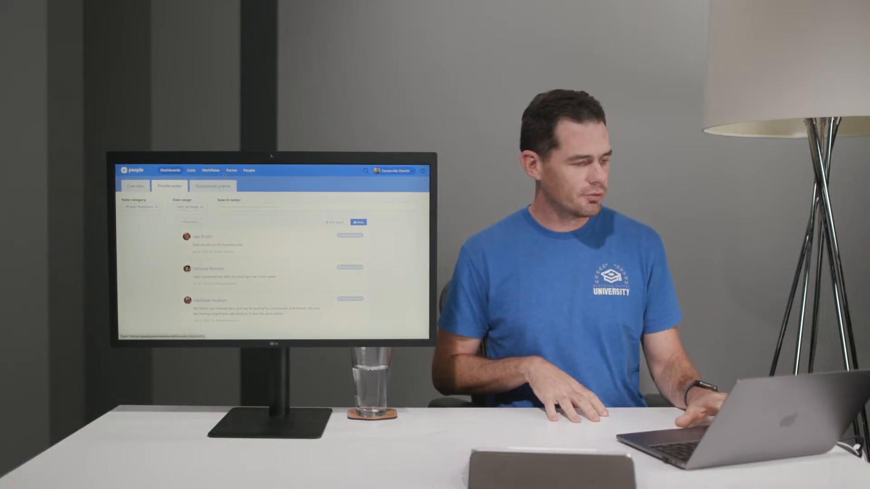
Leave the profile notes dashboard for the Workflows overview listing six workflows
{"action": "mouse_move", "coordinate": [224, 173]}
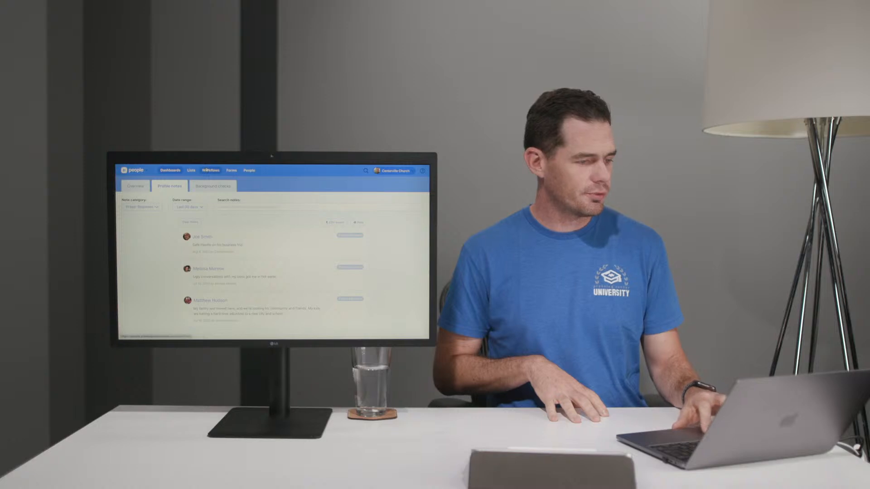
{"action": "left_click", "coordinate": [206, 170]}
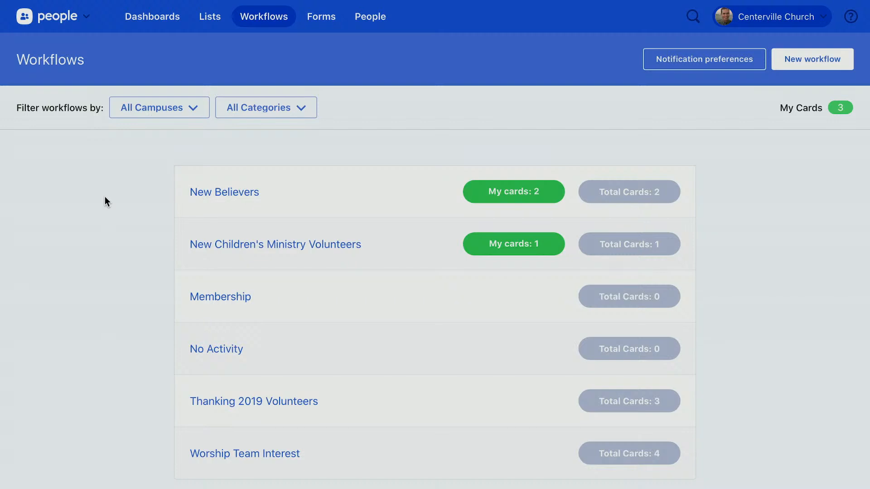
Open the New Children's Ministry Volunteers workflow to view its five steps
{"action": "left_click", "coordinate": [207, 250]}
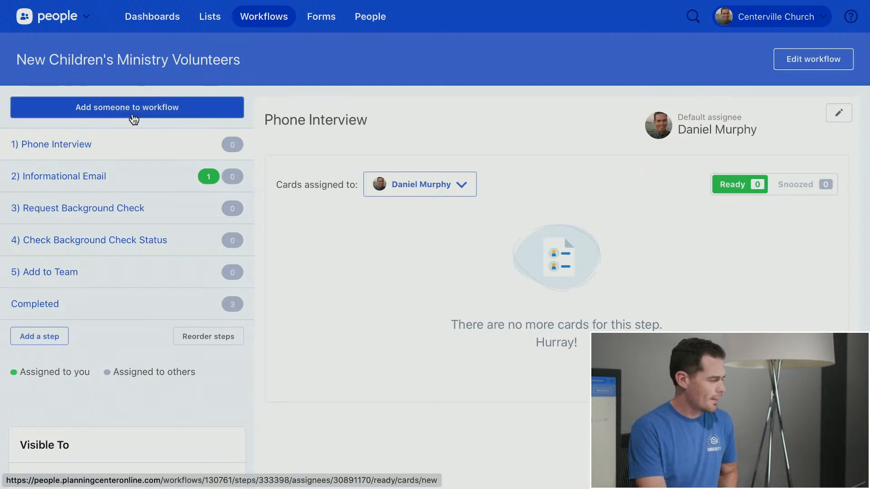
Search for the volunteer by name and add her to the workflow's Phone Interview step
{"action": "left_click", "coordinate": [135, 118]}
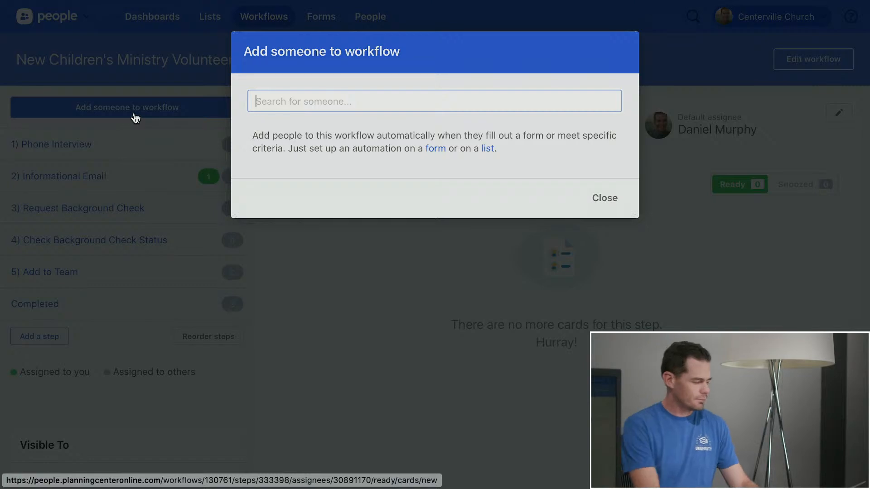
{"action": "type", "text": "Anni"}
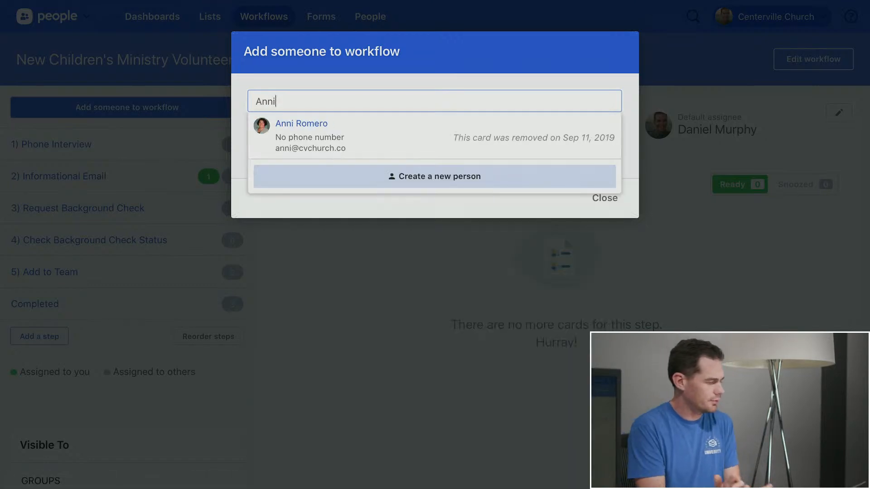
{"action": "left_click", "coordinate": [297, 124]}
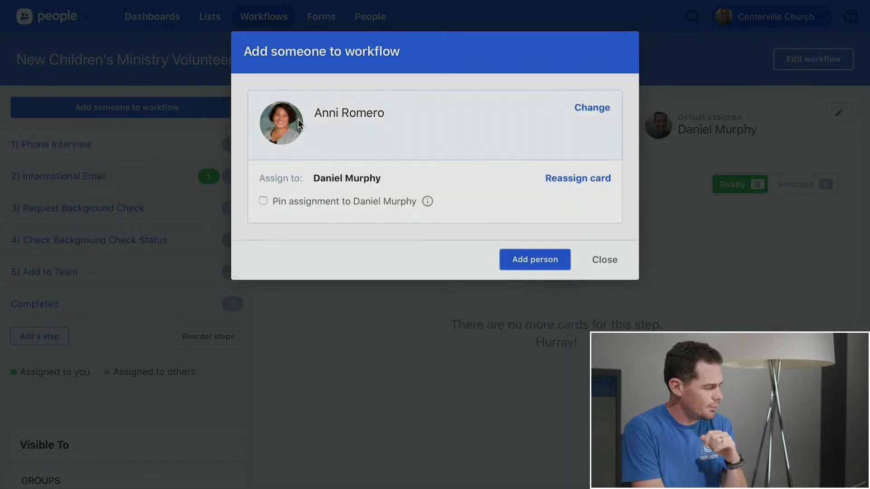
{"action": "left_click", "coordinate": [552, 267]}
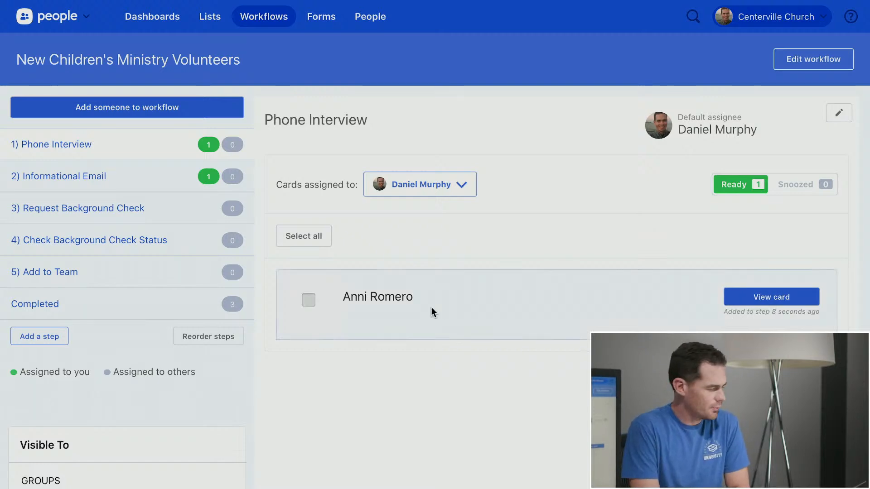
Open the new volunteer's card, review its Phone Interview status and history, and focus the note box
{"action": "left_click", "coordinate": [380, 302]}
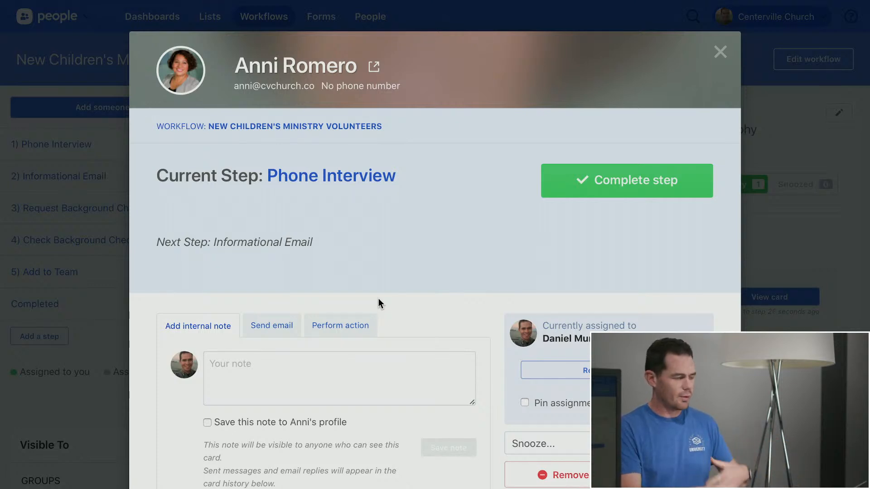
{"action": "scroll", "coordinate": [466, 188], "scroll_direction": "down", "scroll_amount": 1}
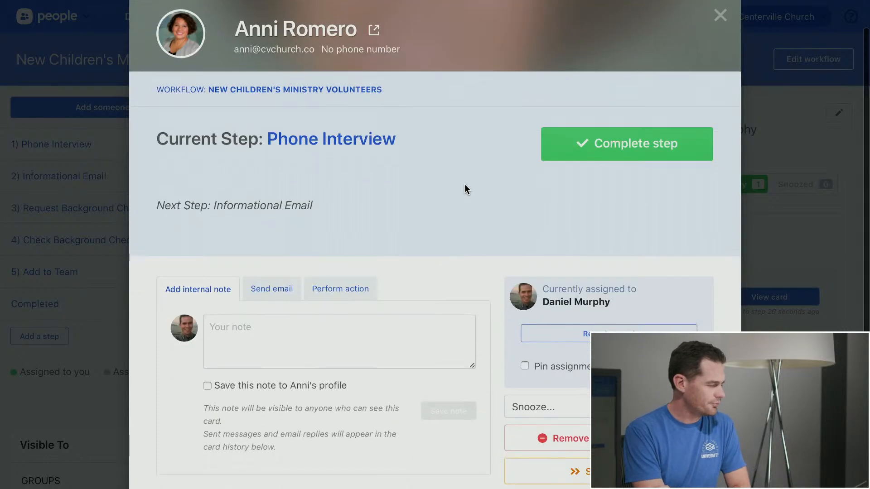
{"action": "scroll", "coordinate": [465, 187], "scroll_direction": "down", "scroll_amount": 1}
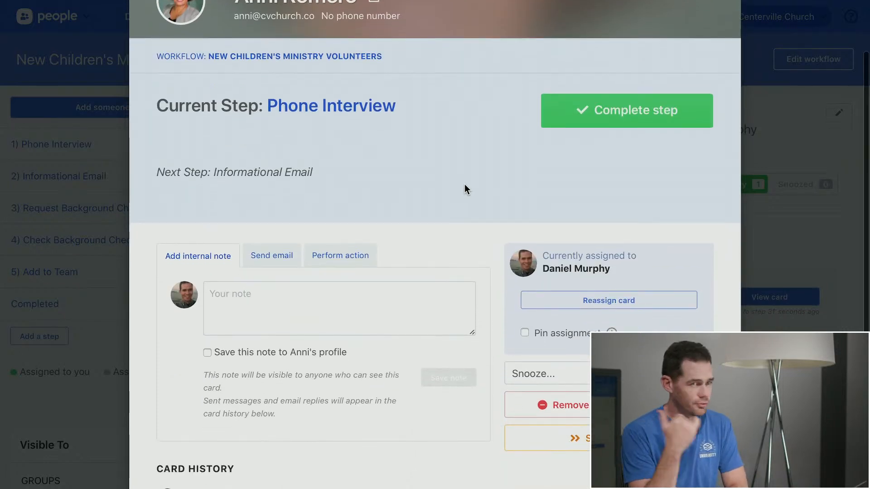
{"action": "left_click", "coordinate": [369, 293]}
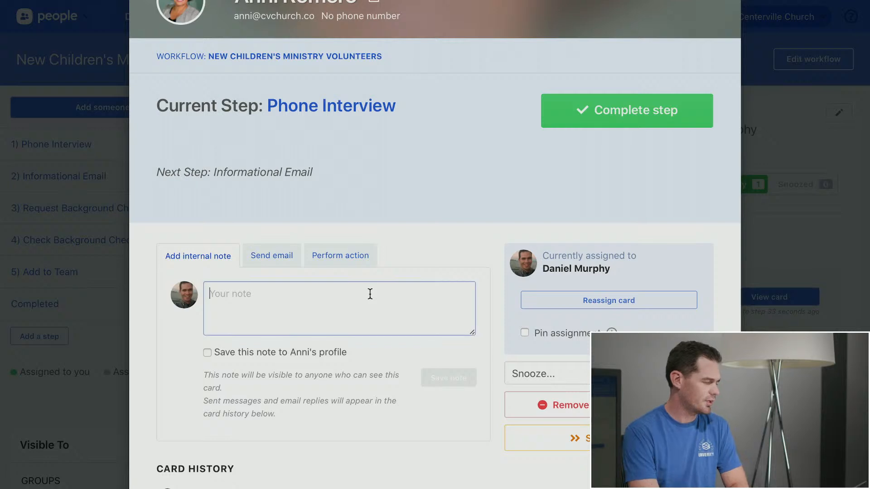
{"action": "scroll", "coordinate": [437, 196], "scroll_direction": "down", "scroll_amount": 3}
{"action": "scroll", "coordinate": [414, 343], "scroll_direction": "up", "scroll_amount": 1}
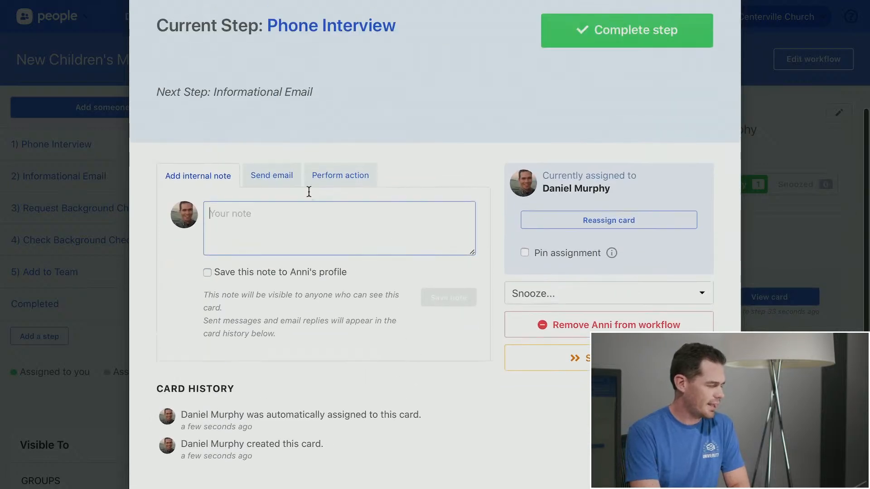
{"action": "scroll", "coordinate": [340, 252], "scroll_direction": "down", "scroll_amount": 1}
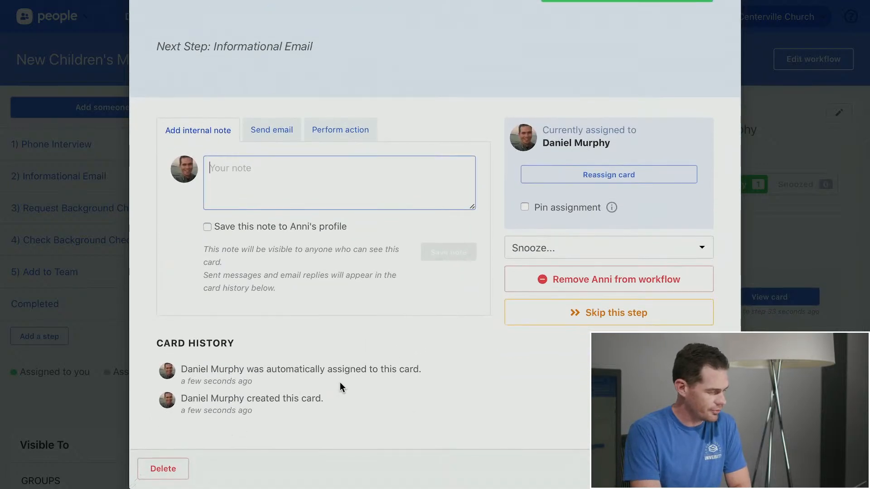
{"action": "scroll", "coordinate": [344, 388], "scroll_direction": "up", "scroll_amount": 1}
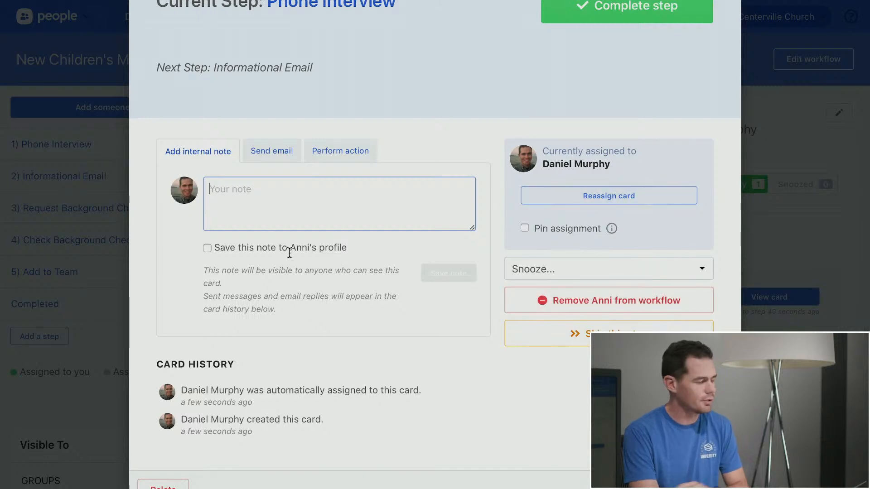
{"action": "scroll", "coordinate": [445, 166], "scroll_direction": "up", "scroll_amount": 1}
{"action": "scroll", "coordinate": [445, 166], "scroll_direction": "up", "scroll_amount": 1}
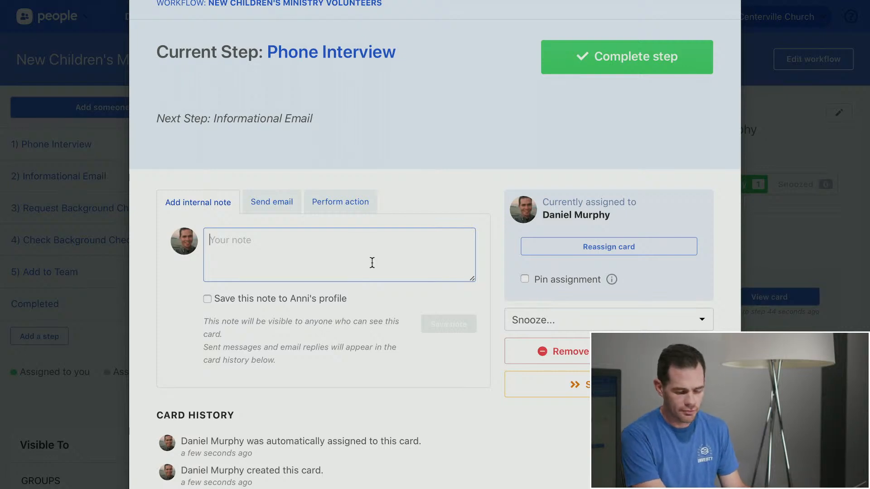
Save the internal note 'I called, she didn't answer.' on the card, then close it
{"action": "type", "text": "I called,"}
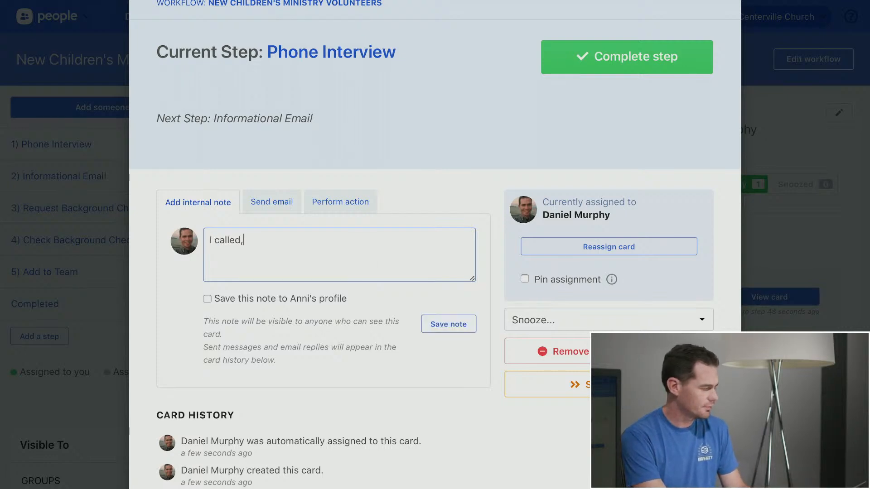
{"action": "type", "text": " sh edid"}
{"action": "key", "text": "BackSpace"}
{"action": "key", "text": "BackSpace"}
{"action": "key", "text": "BackSpace"}
{"action": "key", "text": "BackSpace"}
{"action": "key", "text": "BackSpace"}
{"action": "type", "text": "e"}
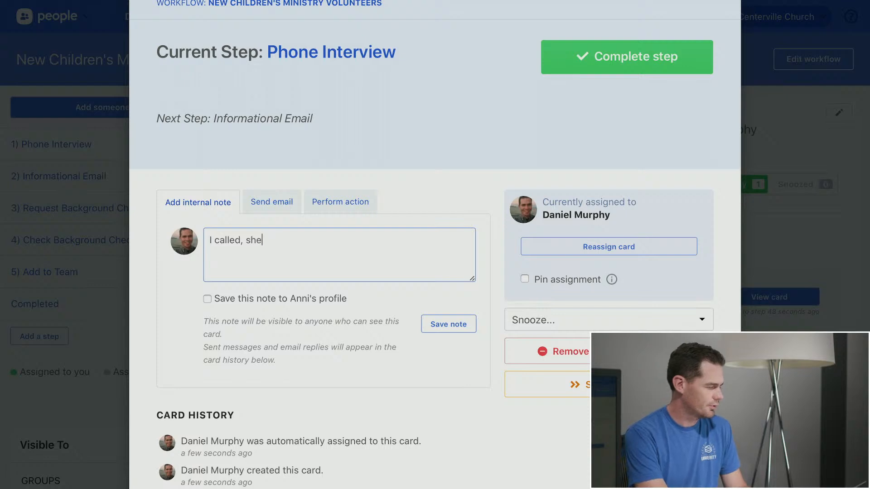
{"action": "type", "text": " didn't answer."}
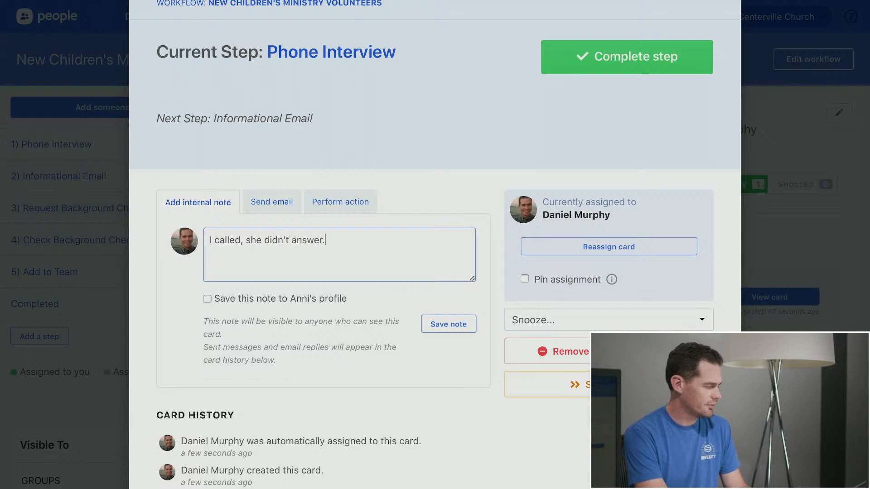
{"action": "left_click", "coordinate": [464, 324]}
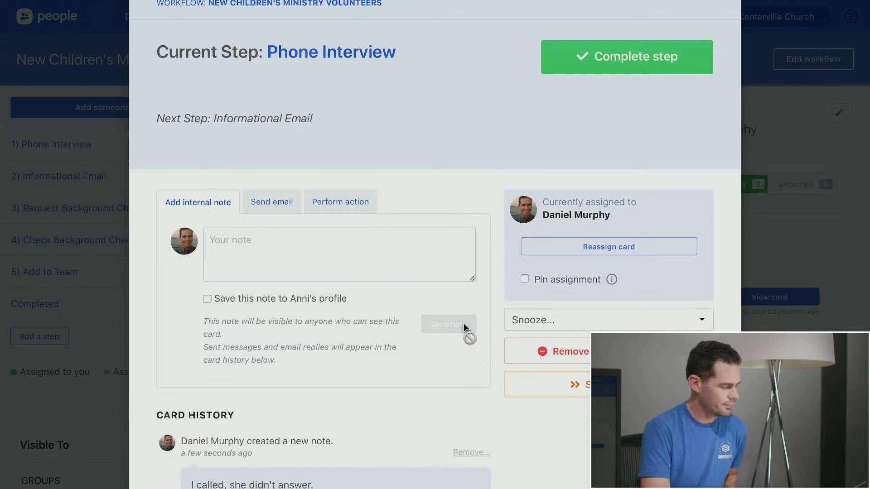
{"action": "scroll", "coordinate": [464, 323], "scroll_direction": "down", "scroll_amount": 2}
{"action": "scroll", "coordinate": [463, 324], "scroll_direction": "down", "scroll_amount": 2}
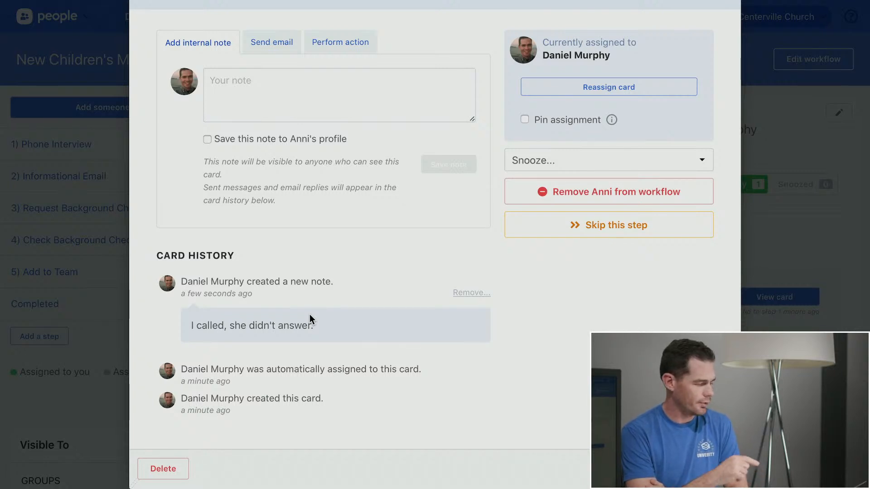
{"action": "scroll", "coordinate": [309, 314], "scroll_direction": "up", "scroll_amount": 4}
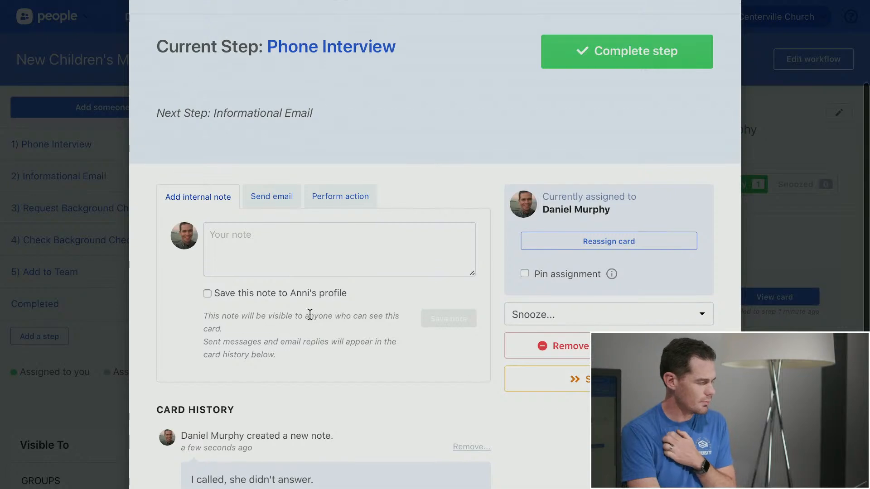
{"action": "scroll", "coordinate": [536, 159], "scroll_direction": "up", "scroll_amount": 2}
{"action": "scroll", "coordinate": [535, 156], "scroll_direction": "down", "scroll_amount": 5}
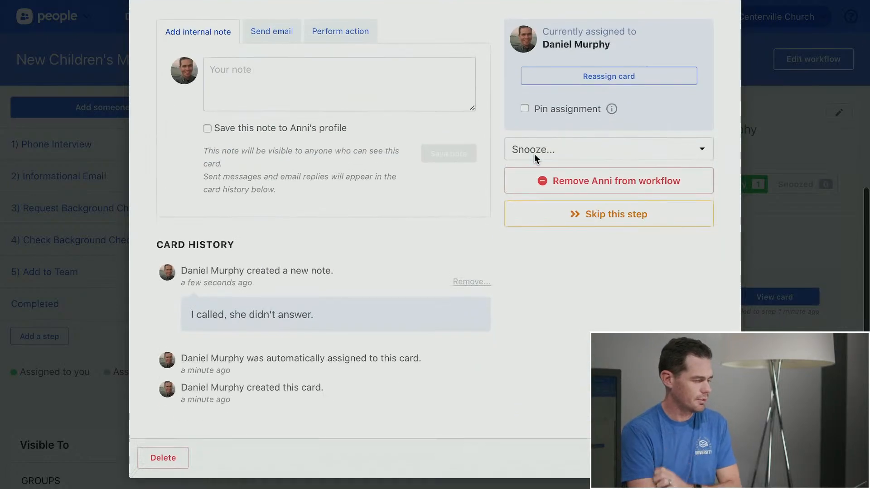
{"action": "left_click", "coordinate": [710, 469]}
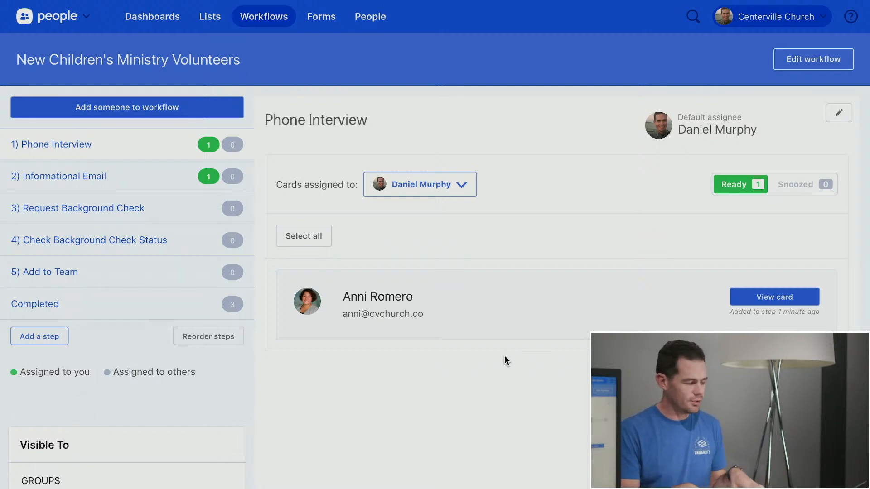
Reopen the volunteer's card, snooze it until Sunday, and close it
{"action": "left_click", "coordinate": [493, 335]}
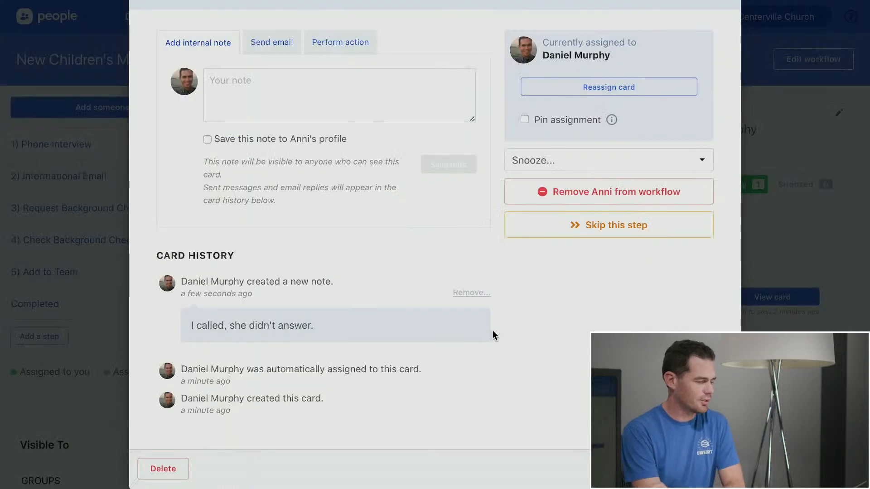
{"action": "scroll", "coordinate": [466, 178], "scroll_direction": "up", "scroll_amount": 3}
{"action": "scroll", "coordinate": [466, 178], "scroll_direction": "up", "scroll_amount": 3}
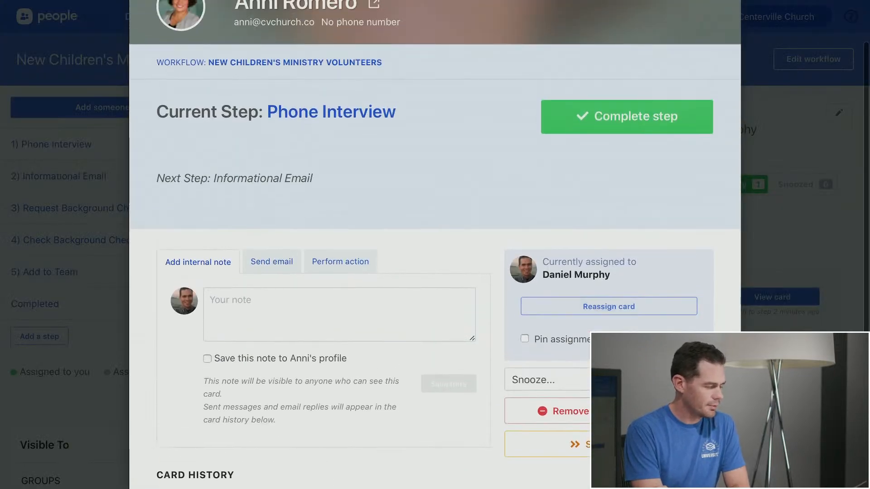
{"action": "left_click", "coordinate": [537, 380]}
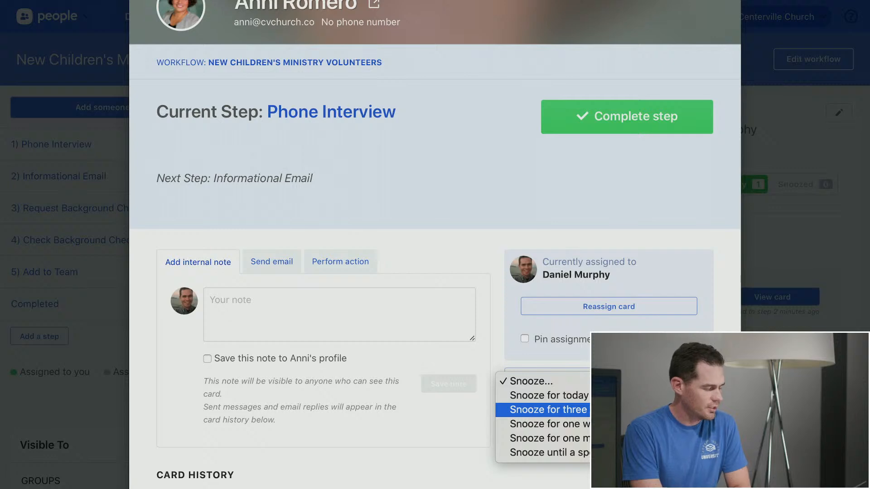
{"action": "left_click", "coordinate": [549, 409]}
{"action": "scroll", "coordinate": [605, 410], "scroll_direction": "down", "scroll_amount": 2}
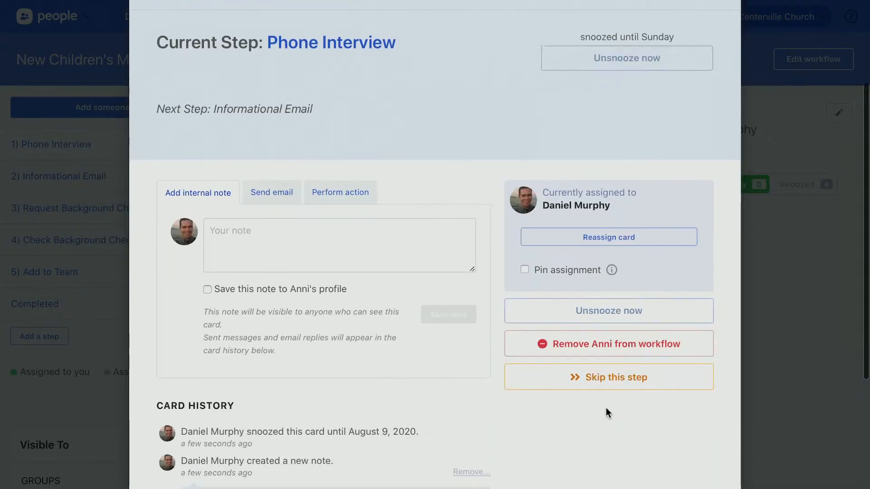
{"action": "scroll", "coordinate": [605, 408], "scroll_direction": "up", "scroll_amount": 3}
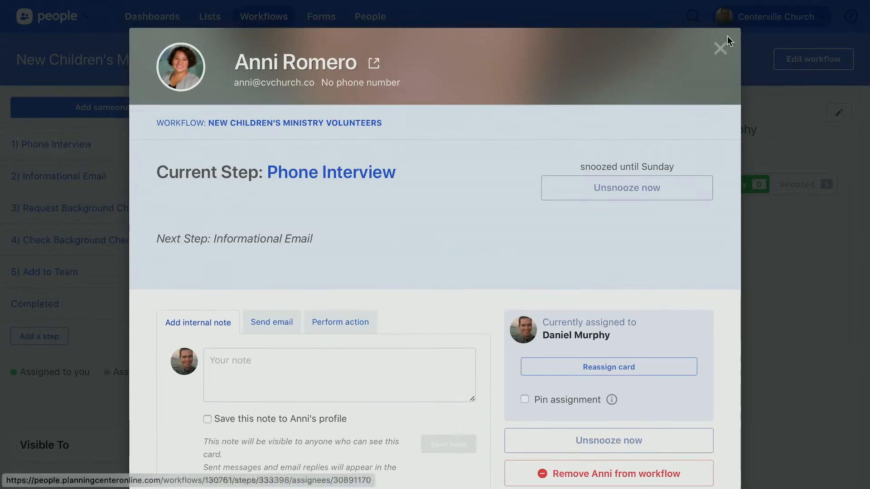
{"action": "left_click", "coordinate": [720, 49]}
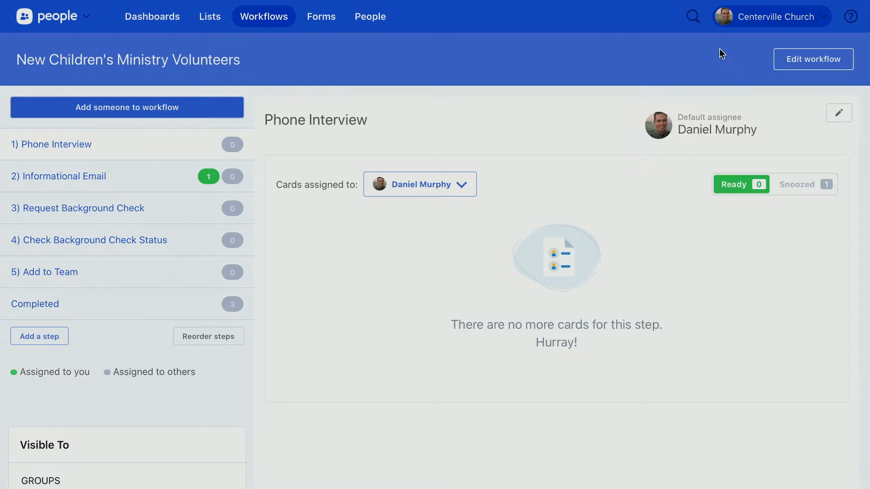
Open the volunteer's card from the Snoozed cards and unsnooze it
{"action": "scroll", "coordinate": [605, 183], "scroll_direction": "down", "scroll_amount": 1}
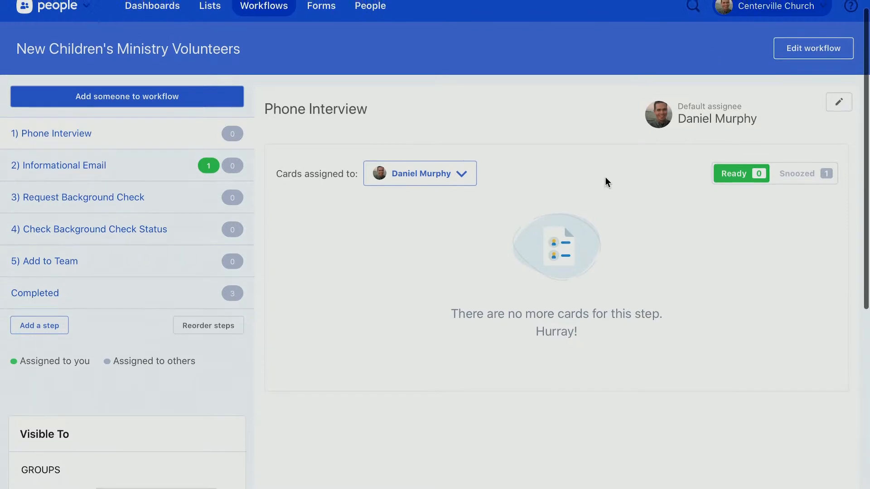
{"action": "left_click", "coordinate": [803, 179]}
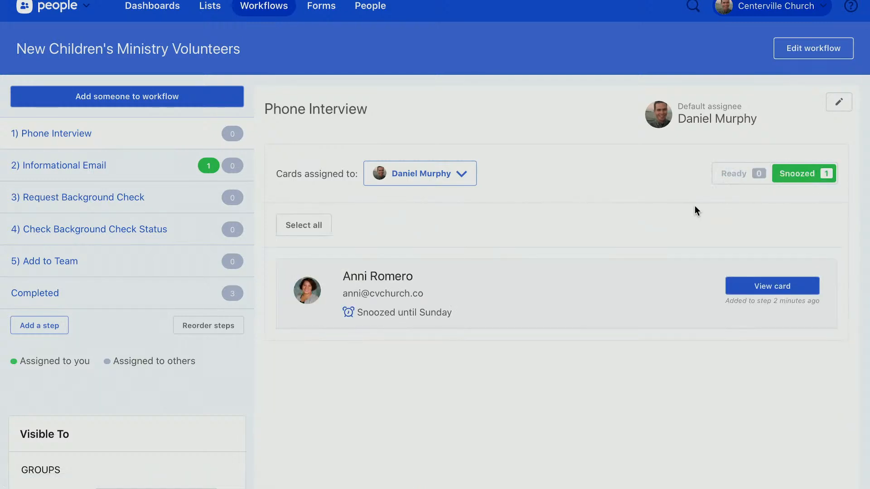
{"action": "left_click", "coordinate": [543, 306]}
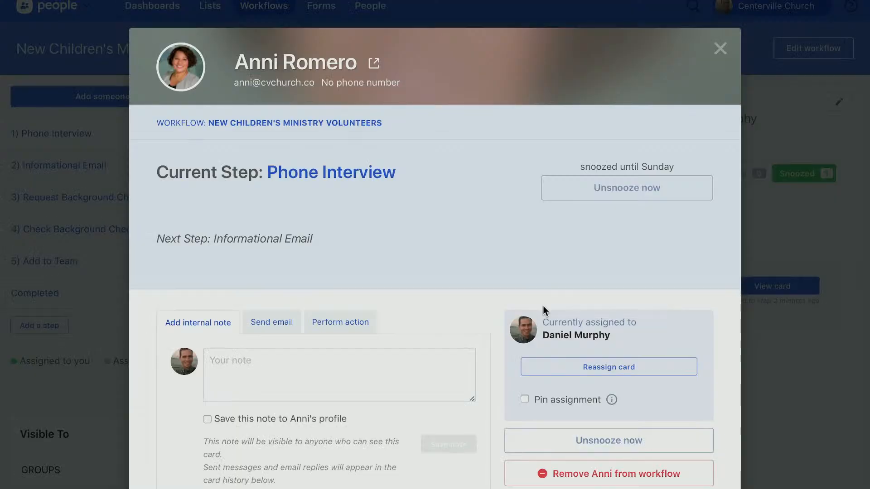
{"action": "left_click", "coordinate": [634, 187]}
Write the internal note 'She's ready to serve!' on the card
{"action": "scroll", "coordinate": [405, 261], "scroll_direction": "down", "scroll_amount": 2}
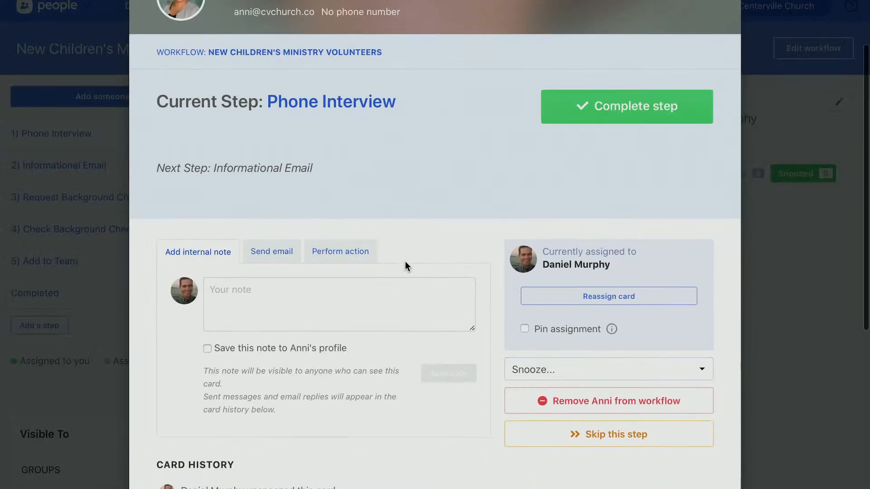
{"action": "left_click", "coordinate": [395, 310]}
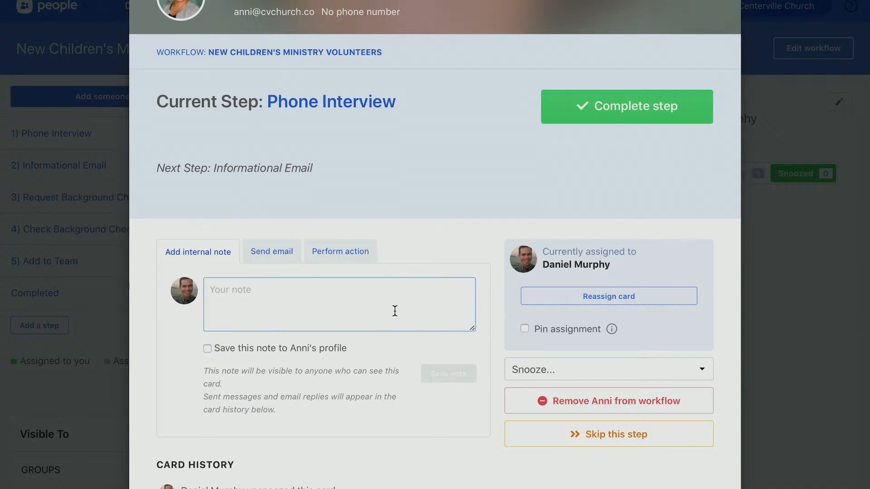
{"action": "type", "text": "She's ready to serve"}
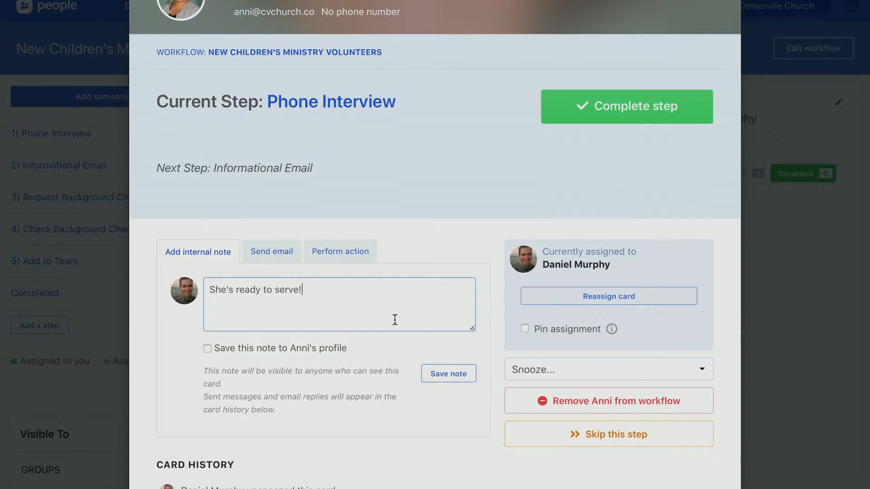
{"action": "type", "text": "!"}
Save the note and complete Phone Interview, moving the volunteer to Informational Email
{"action": "left_click", "coordinate": [447, 373]}
{"action": "scroll", "coordinate": [447, 368], "scroll_direction": "down", "scroll_amount": 3}
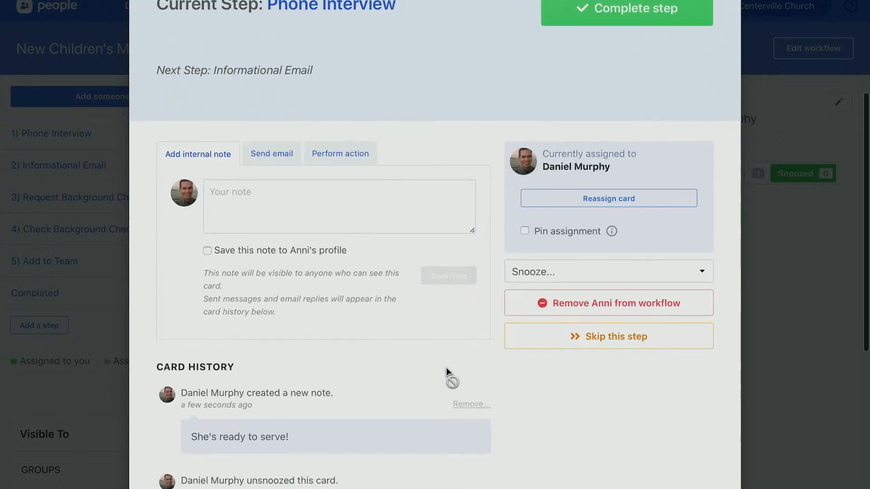
{"action": "scroll", "coordinate": [447, 368], "scroll_direction": "up", "scroll_amount": 5}
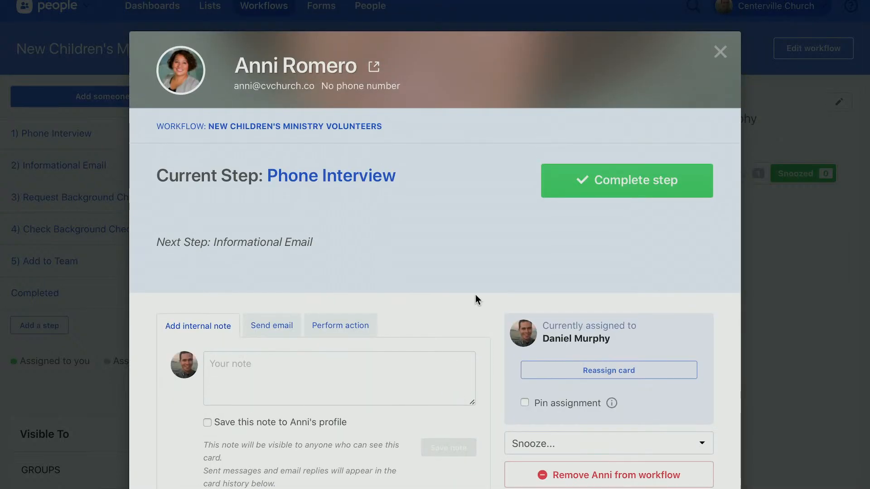
{"action": "left_click", "coordinate": [670, 178]}
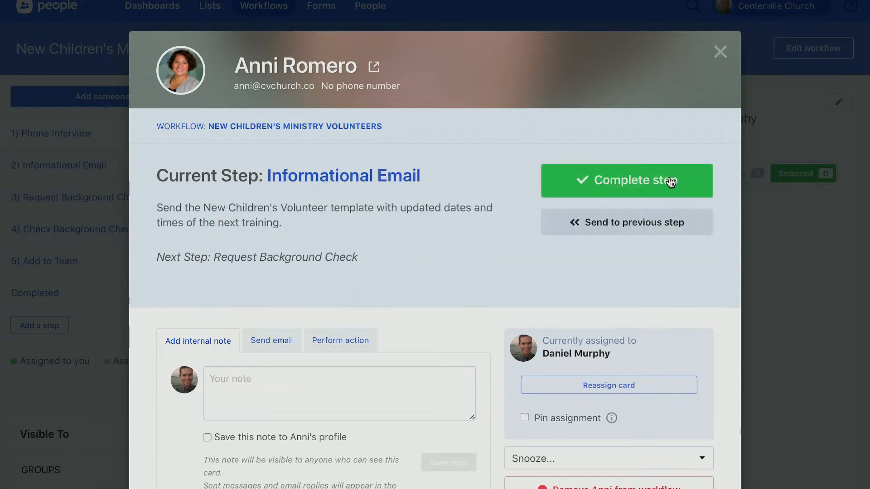
{"action": "left_click", "coordinate": [720, 52]}
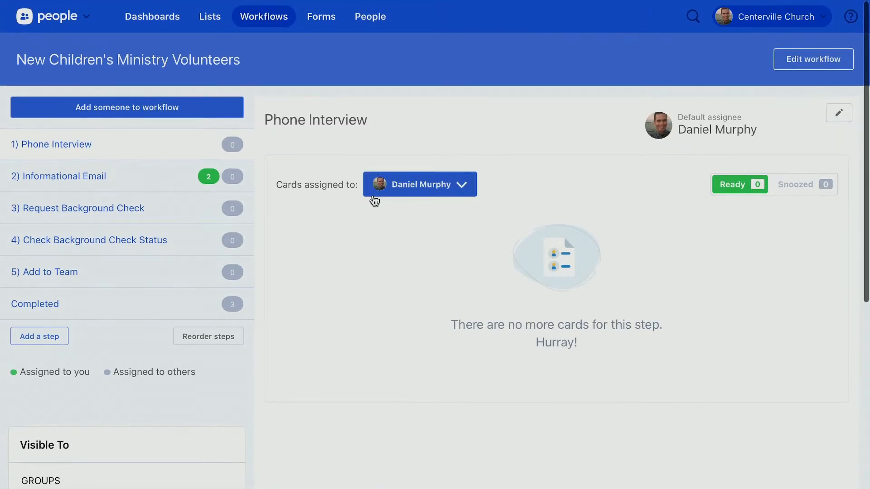
Open the Informational Email step and preview the volunteer's Send email tab without sending
{"action": "left_click", "coordinate": [155, 186]}
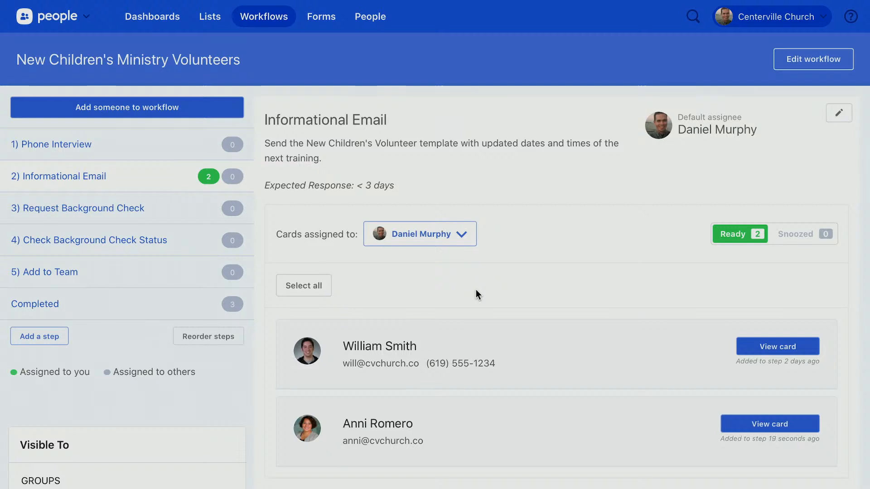
{"action": "left_click", "coordinate": [402, 432]}
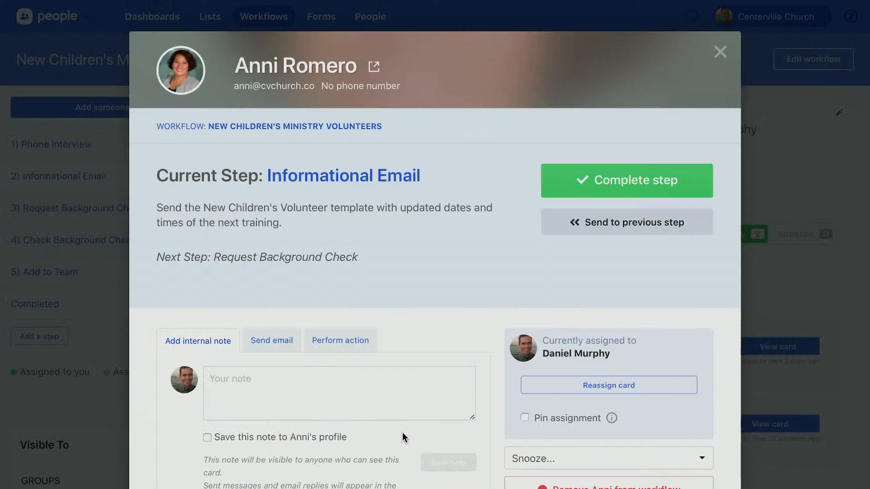
{"action": "left_click", "coordinate": [294, 352]}
{"action": "left_click_drag", "start_coordinate": [281, 344], "coordinate": [295, 402]}
{"action": "left_click", "coordinate": [296, 403]}
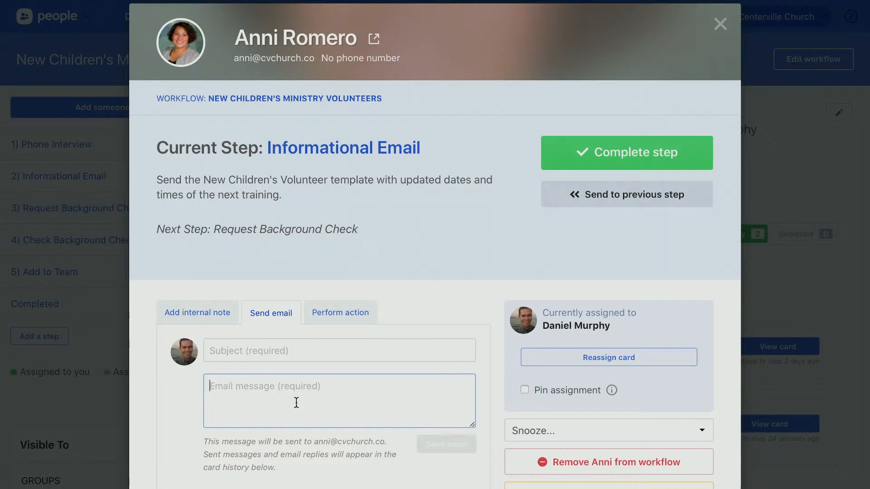
{"action": "scroll", "coordinate": [297, 403], "scroll_direction": "down", "scroll_amount": 2}
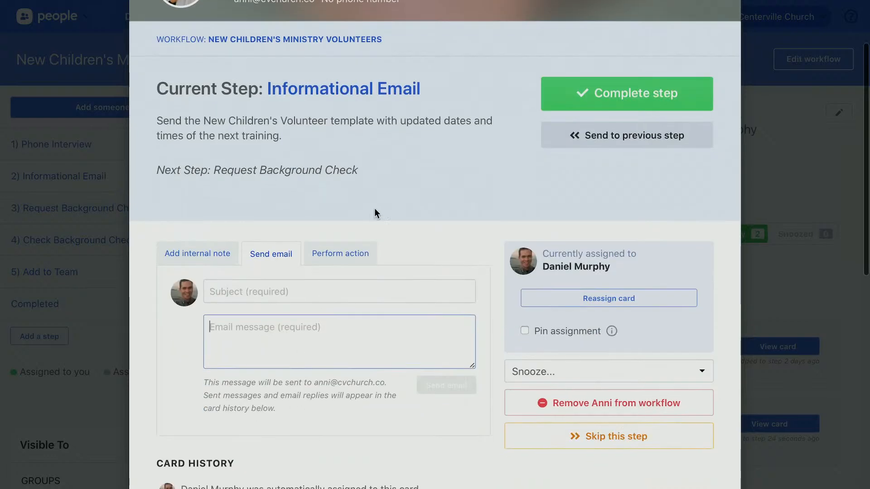
{"action": "scroll", "coordinate": [374, 211], "scroll_direction": "up", "scroll_amount": 3}
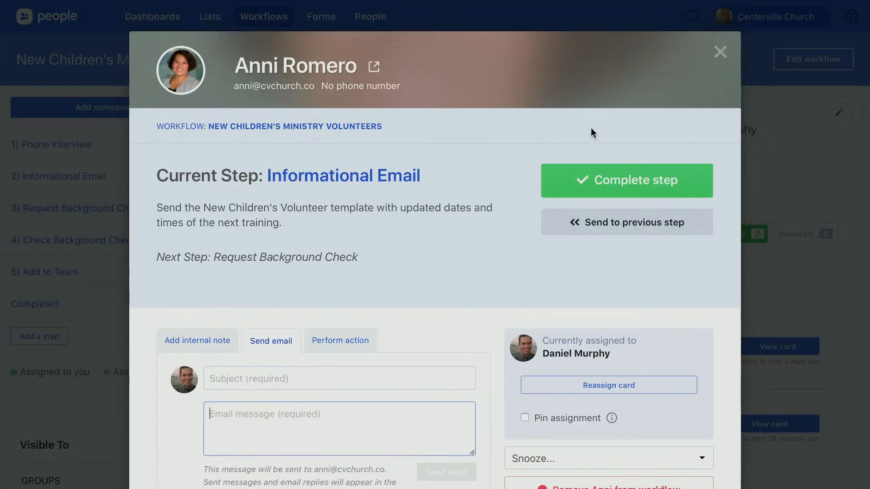
{"action": "left_click", "coordinate": [720, 55]}
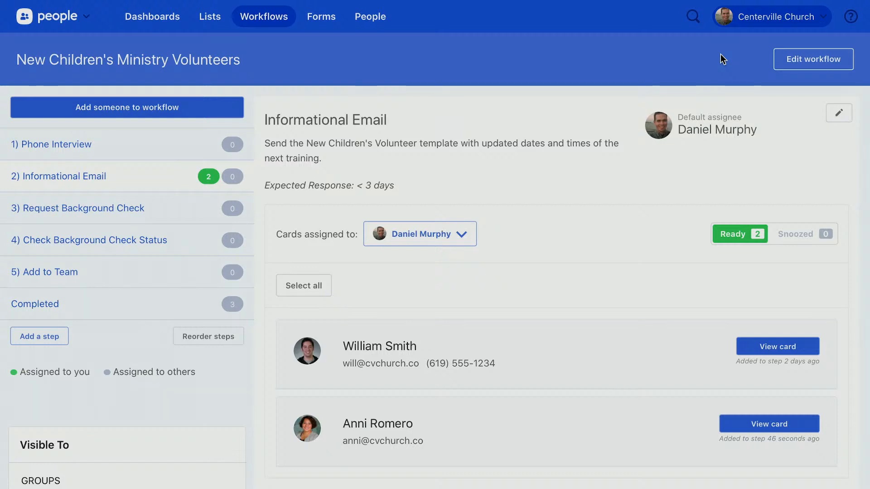
{"action": "scroll", "coordinate": [465, 347], "scroll_direction": "down", "scroll_amount": 2}
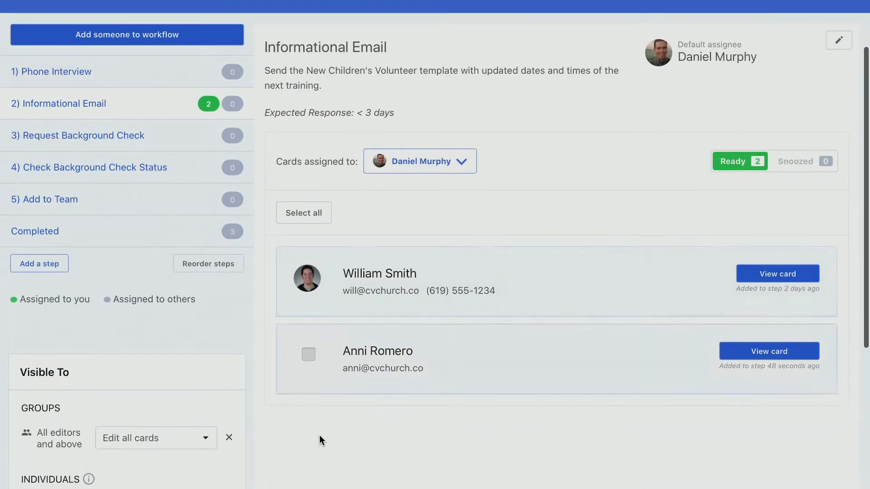
{"action": "left_click", "coordinate": [309, 354]}
{"action": "left_click", "coordinate": [310, 275]}
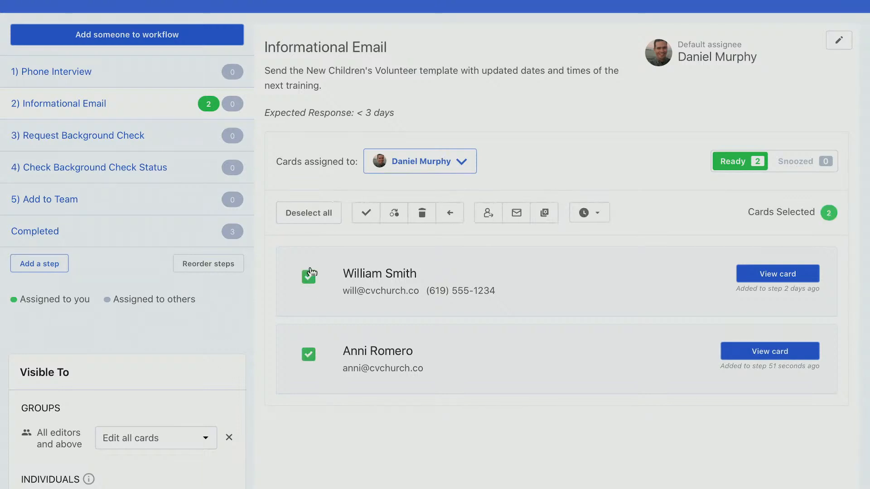
{"action": "left_click", "coordinate": [317, 217]}
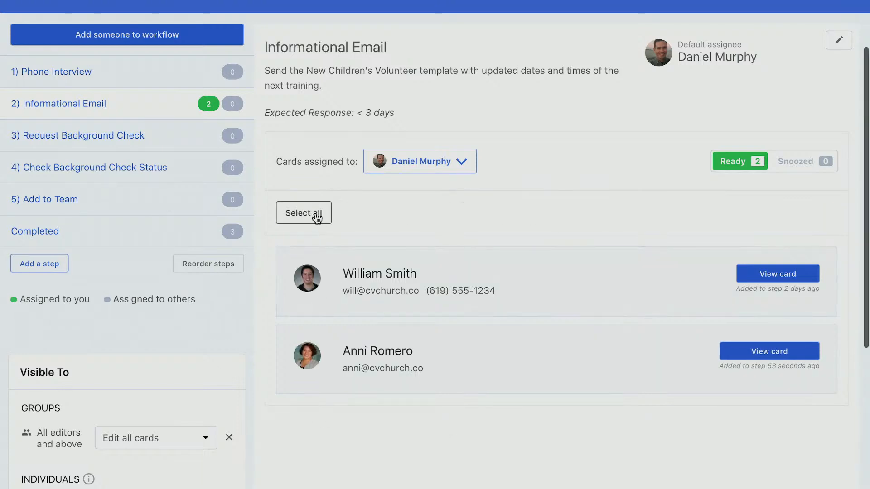
{"action": "left_click", "coordinate": [315, 218]}
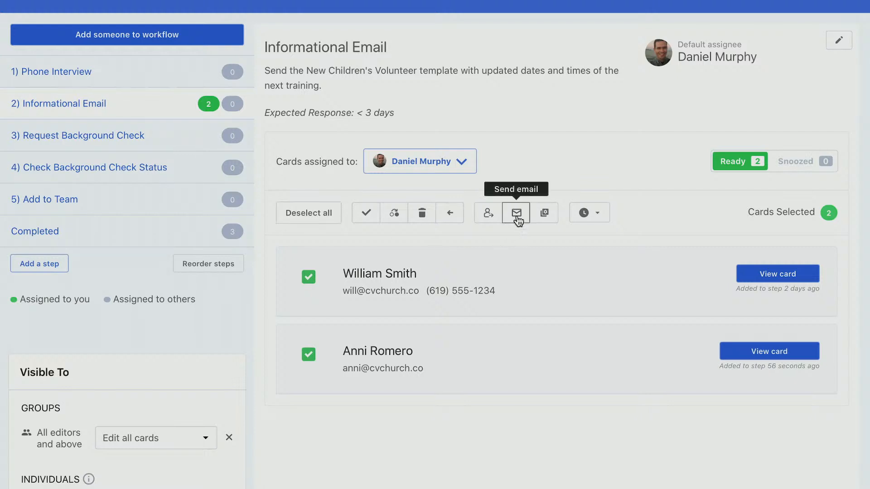
{"action": "left_click", "coordinate": [517, 213]}
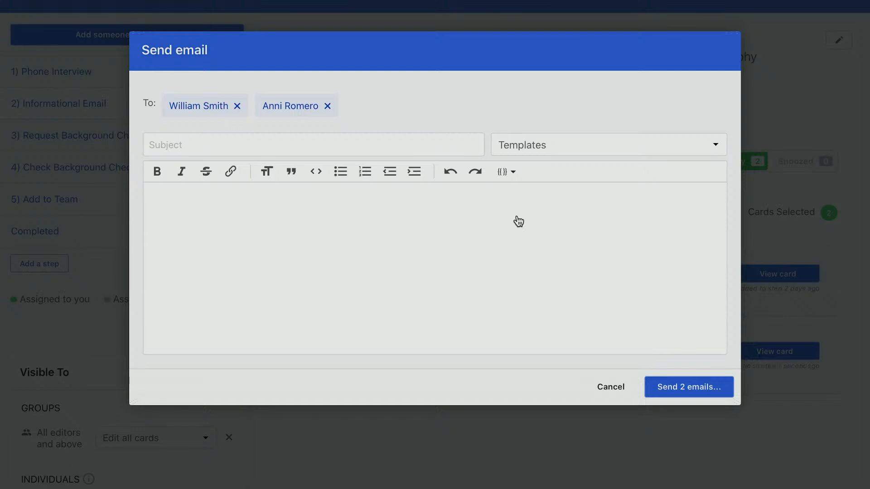
{"action": "left_click", "coordinate": [630, 136]}
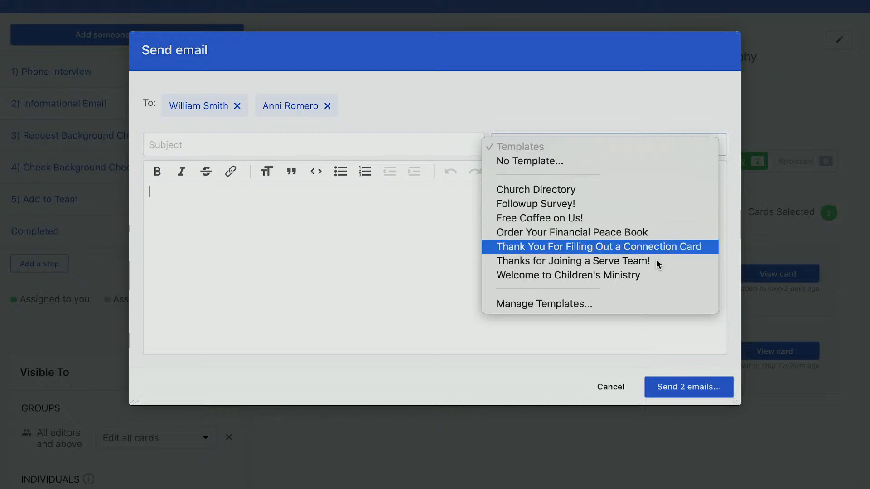
{"action": "left_click", "coordinate": [658, 276]}
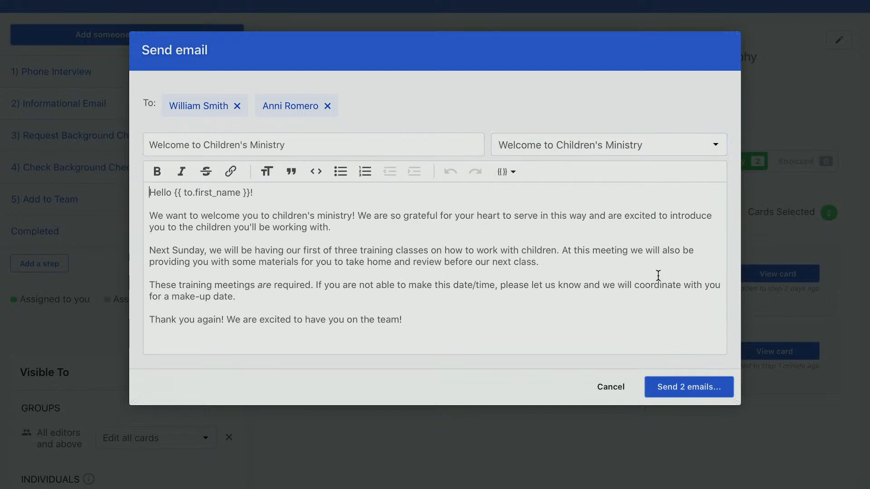
{"action": "double_click", "coordinate": [209, 194]}
{"action": "left_click", "coordinate": [599, 387]}
{"action": "left_click", "coordinate": [297, 213]}
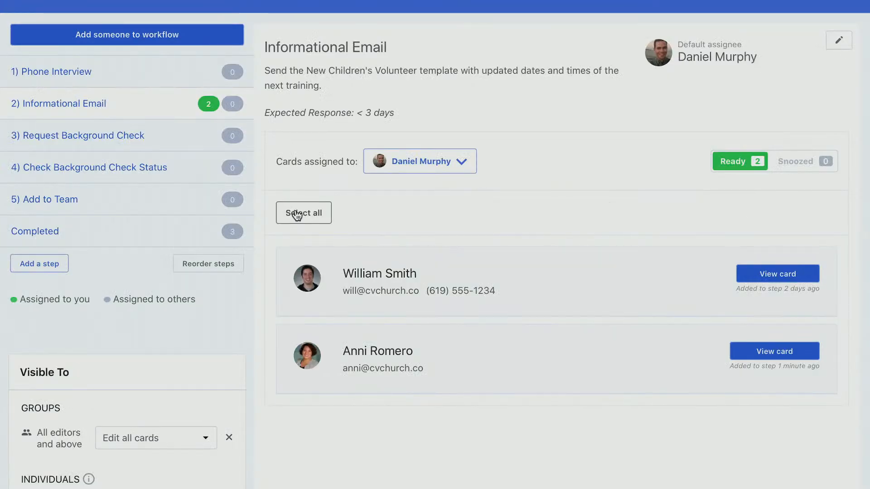
Bulk-complete Informational Email for both cards, then open the Request Background Check step
{"action": "left_click", "coordinate": [297, 214]}
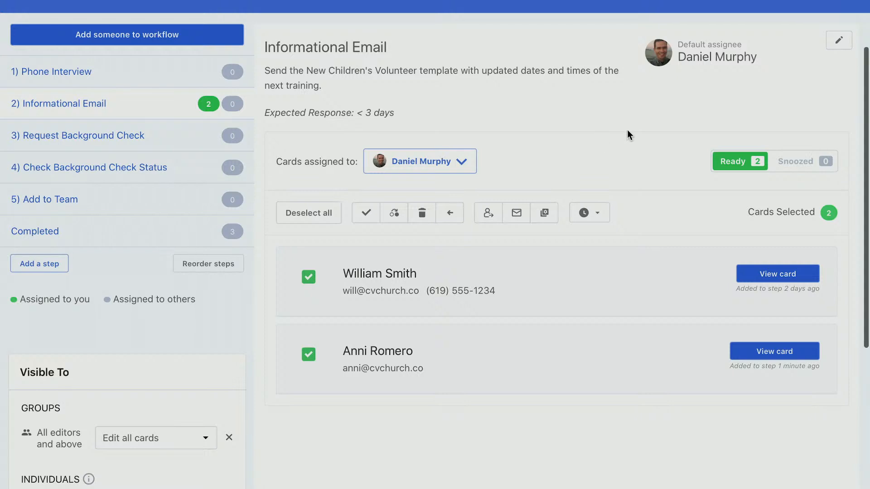
{"action": "scroll", "coordinate": [628, 130], "scroll_direction": "up", "scroll_amount": 2}
{"action": "scroll", "coordinate": [627, 130], "scroll_direction": "up", "scroll_amount": 1}
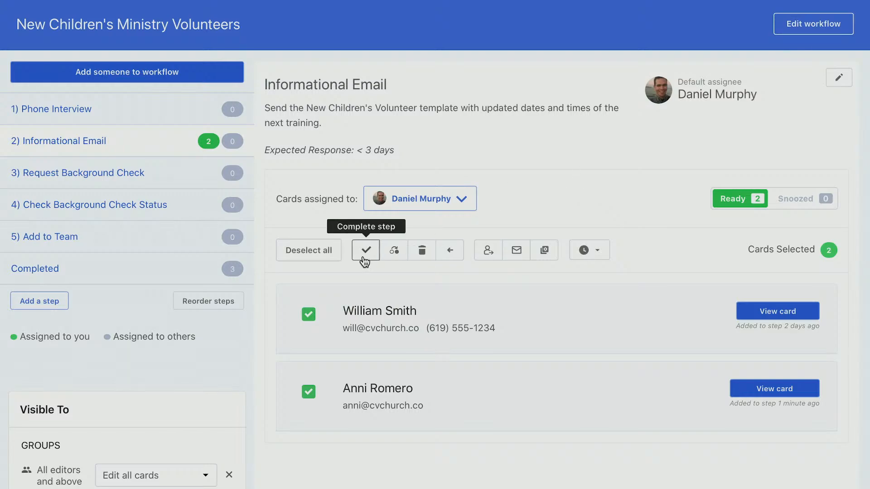
{"action": "left_click", "coordinate": [365, 253]}
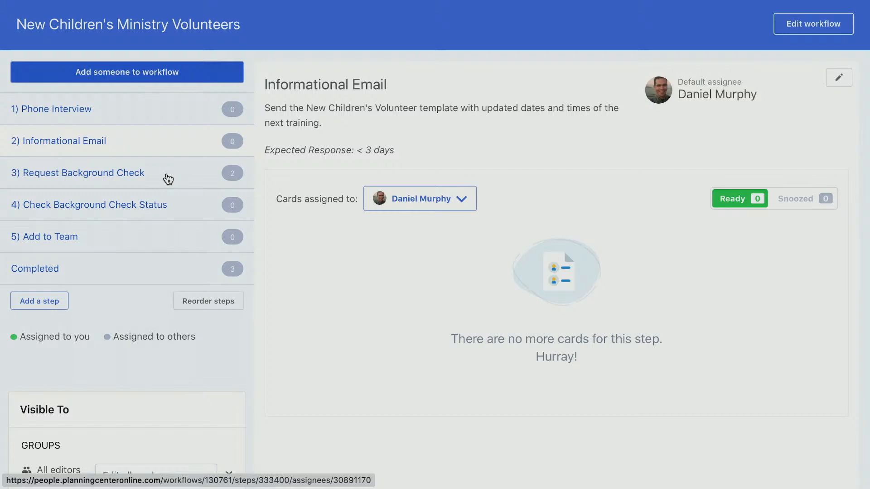
{"action": "left_click", "coordinate": [168, 180]}
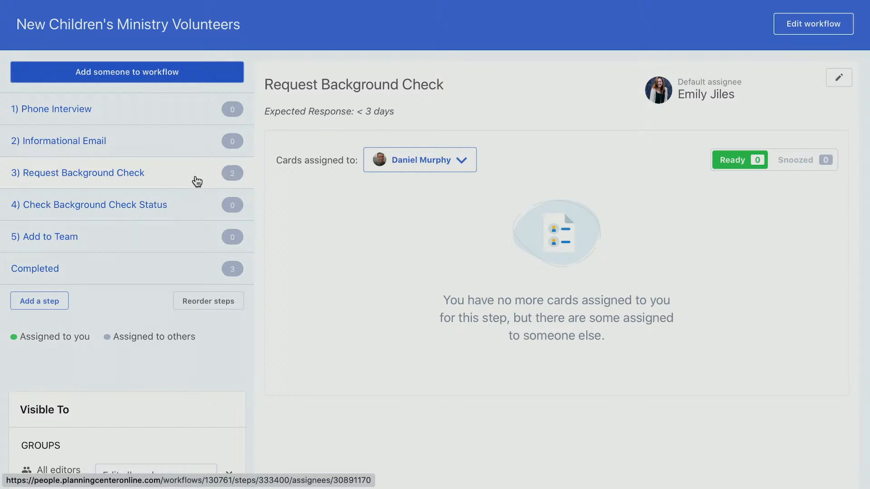
Show the ready Request Background Check cards assigned to the default assignee, listing both volunteers
{"action": "left_click", "coordinate": [799, 164]}
{"action": "left_click", "coordinate": [737, 165]}
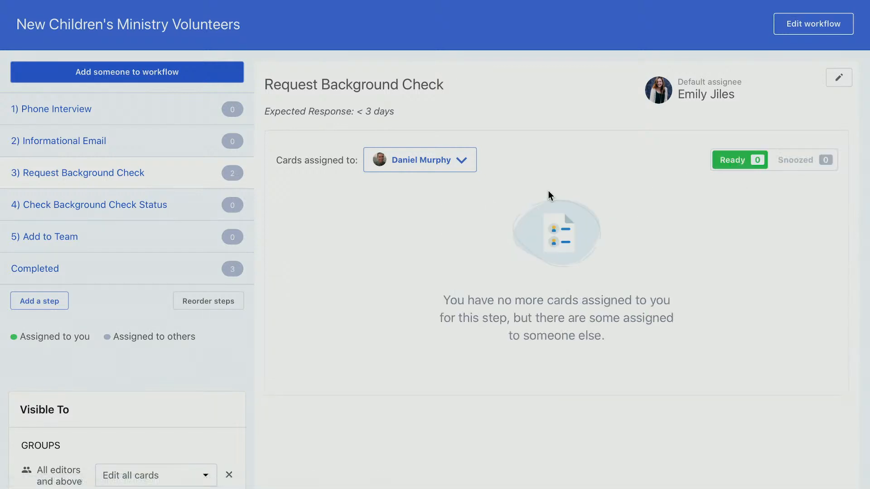
{"action": "left_click", "coordinate": [465, 162]}
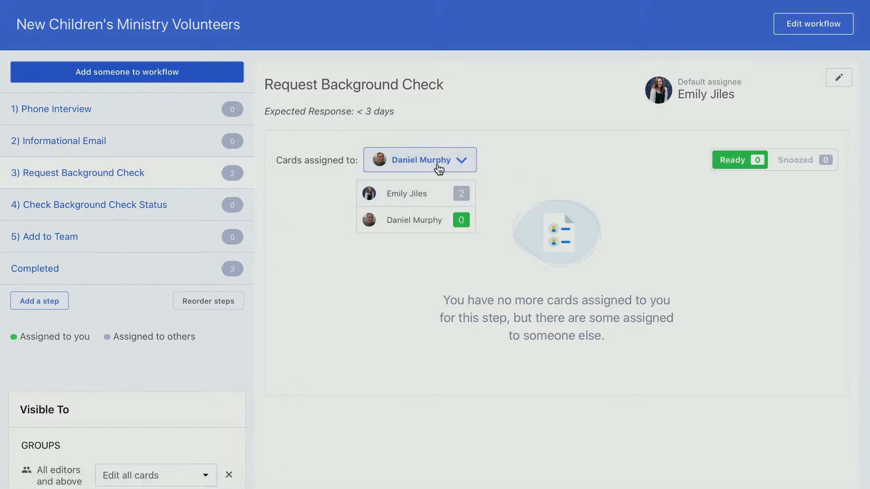
{"action": "left_click", "coordinate": [409, 203]}
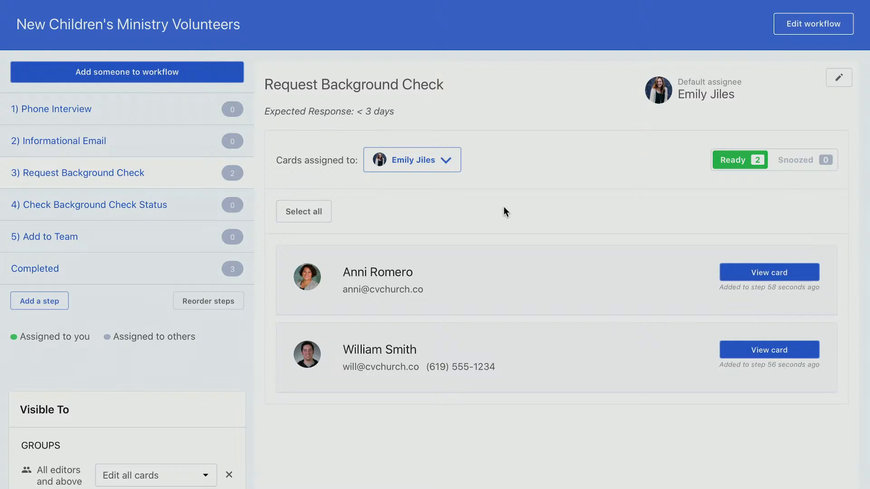
{"action": "scroll", "coordinate": [504, 207], "scroll_direction": "up", "scroll_amount": 1}
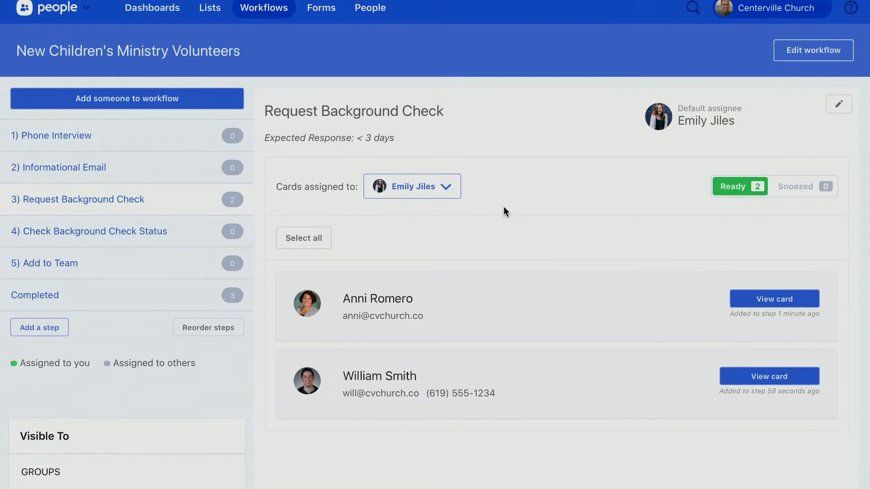
Select both cards and preview an 'Order background check' bulk action with Standard ($16), then cancel
{"action": "left_click", "coordinate": [299, 245]}
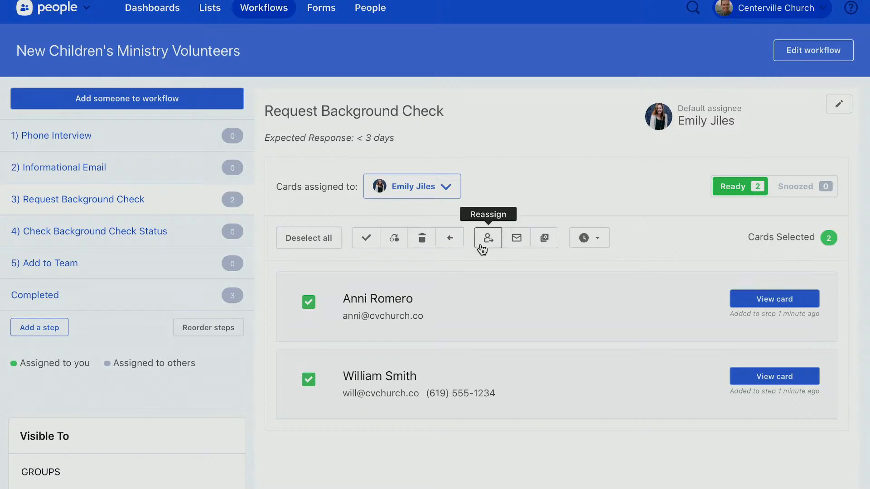
{"action": "left_click", "coordinate": [544, 239]}
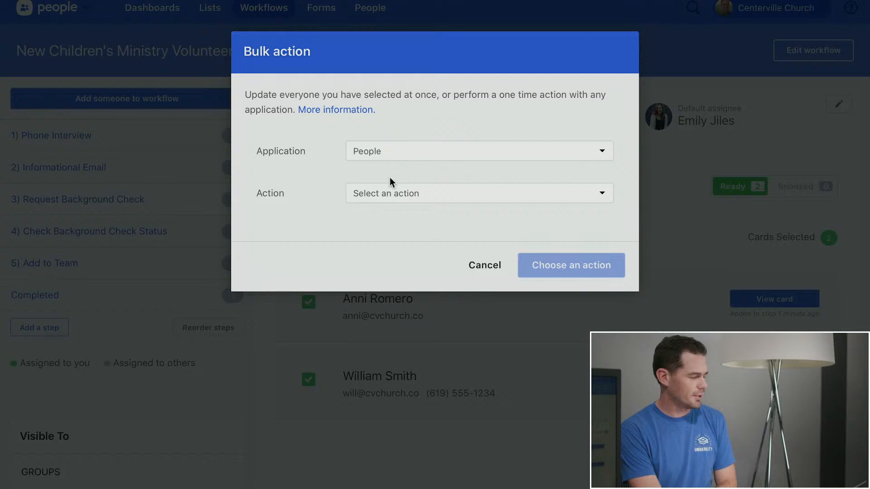
{"action": "left_click", "coordinate": [412, 197]}
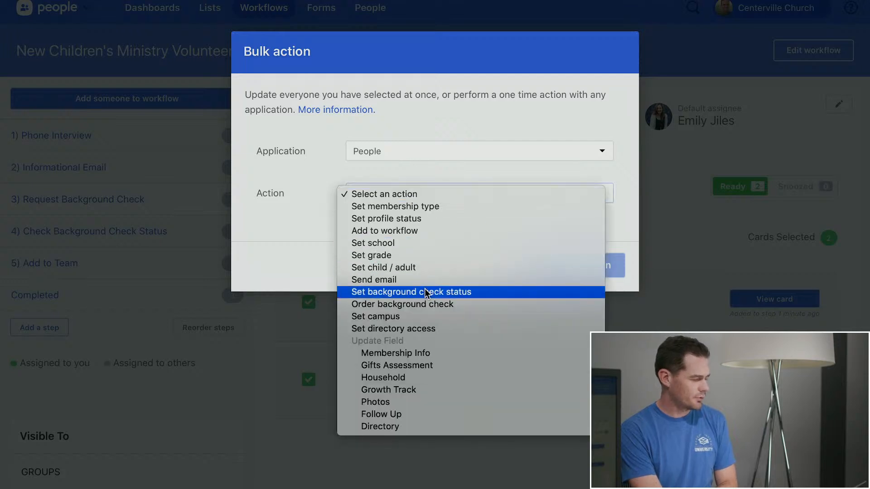
{"action": "left_click", "coordinate": [421, 304]}
{"action": "left_click", "coordinate": [420, 240]}
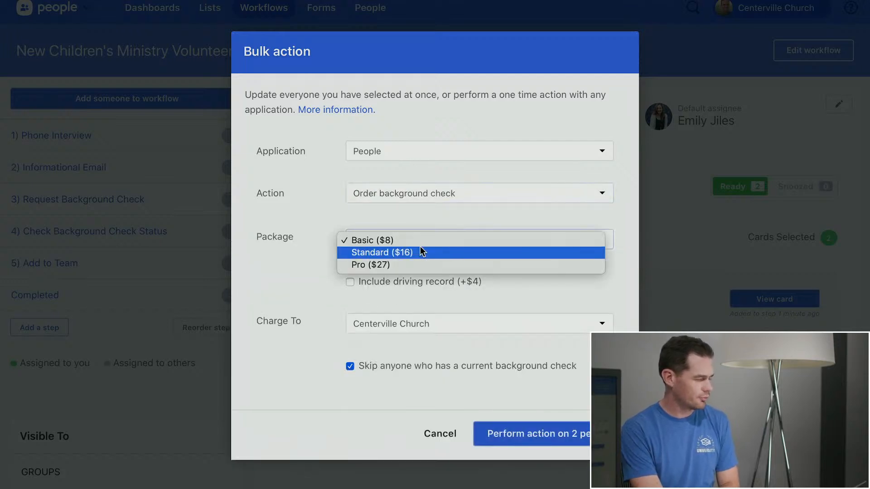
{"action": "left_click", "coordinate": [420, 251]}
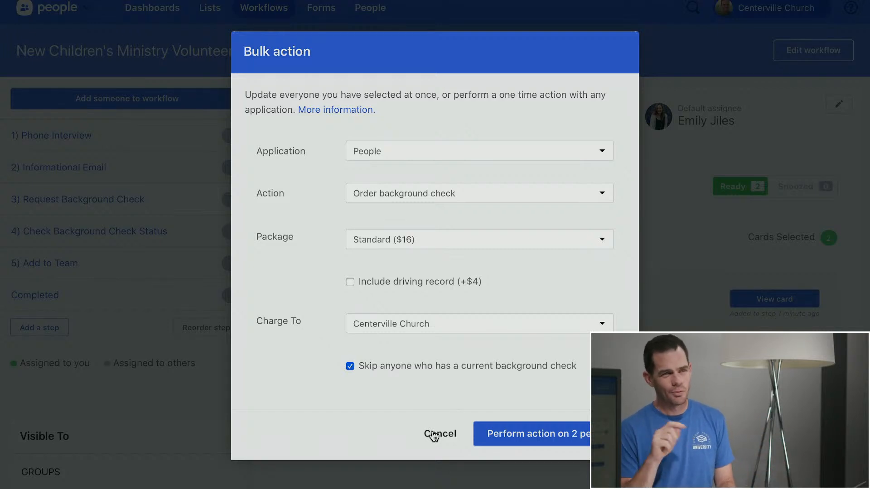
{"action": "left_click", "coordinate": [434, 434]}
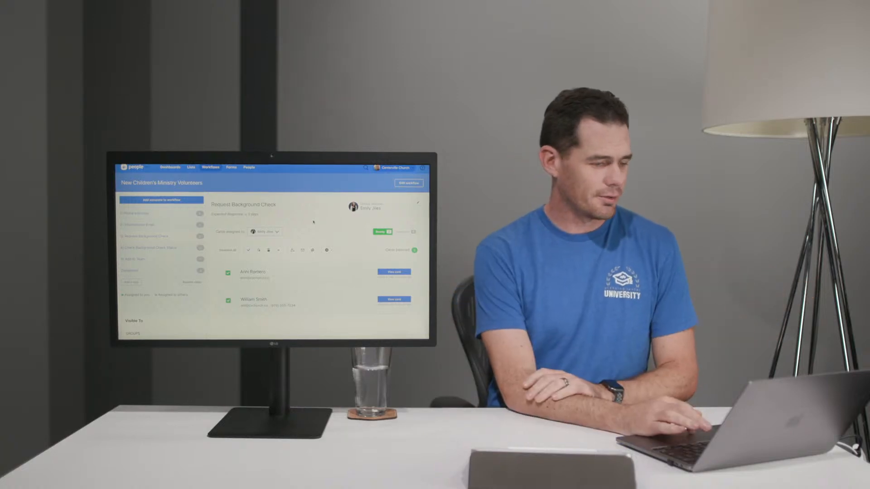
Complete Request Background Check for both volunteers and view Check Background Check Status's snoozed cards
{"action": "left_click", "coordinate": [248, 251]}
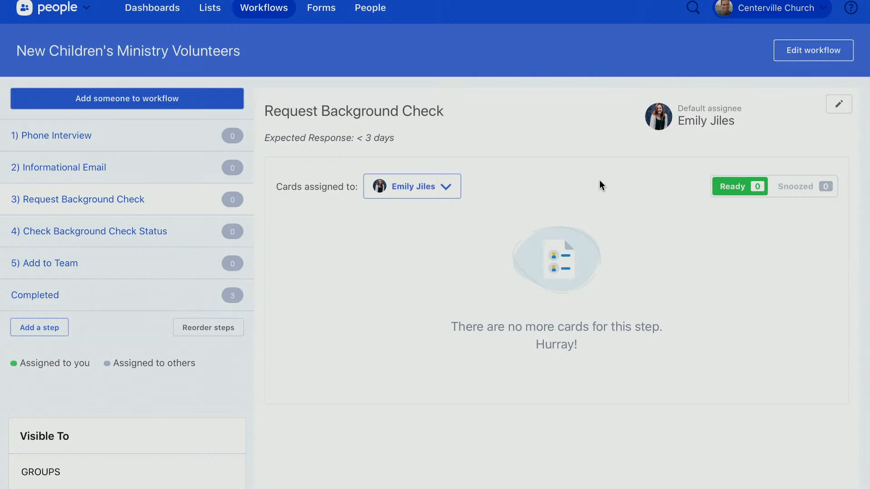
{"action": "left_click", "coordinate": [186, 232]}
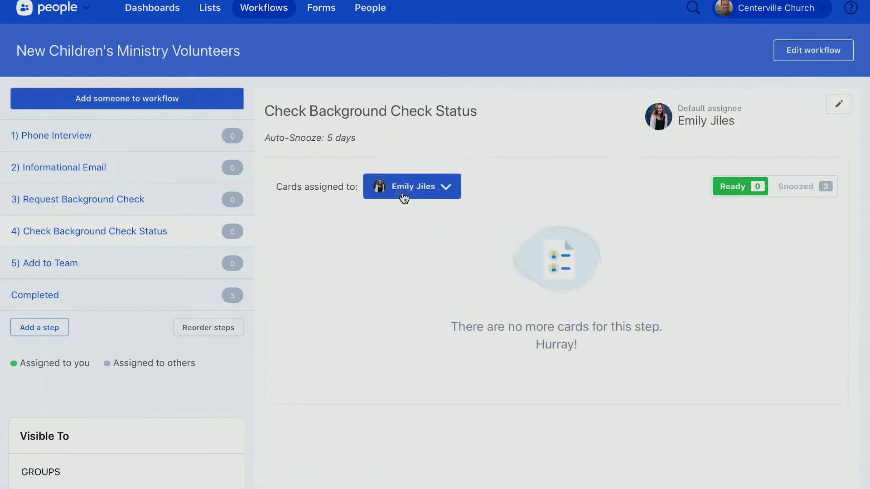
{"action": "left_click", "coordinate": [805, 193]}
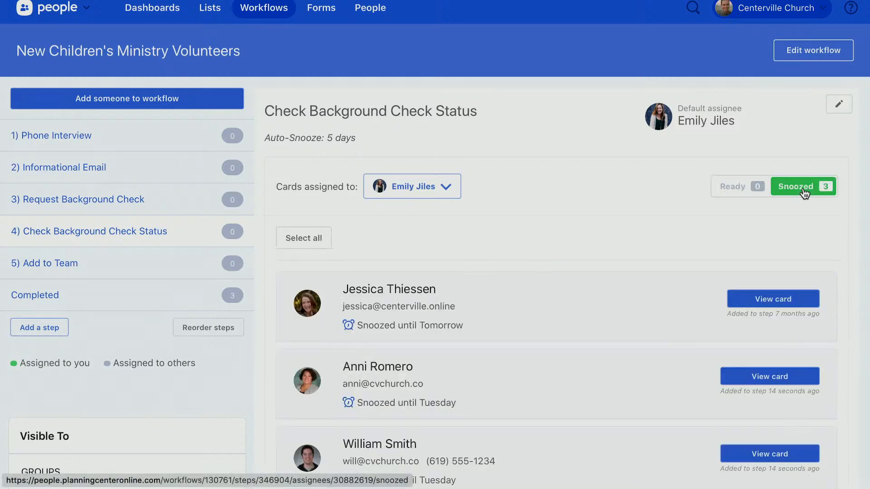
{"action": "scroll", "coordinate": [805, 193], "scroll_direction": "up", "scroll_amount": 1}
{"action": "scroll", "coordinate": [804, 194], "scroll_direction": "down", "scroll_amount": 2}
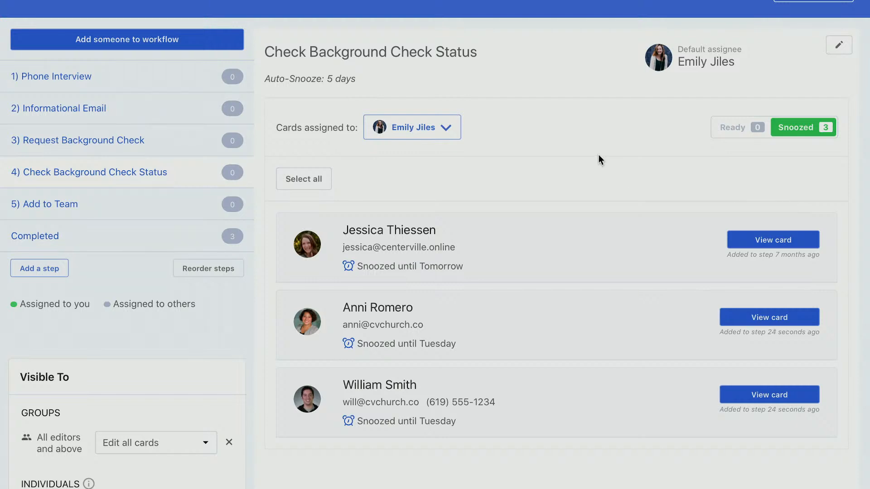
{"action": "scroll", "coordinate": [599, 155], "scroll_direction": "up", "scroll_amount": 2}
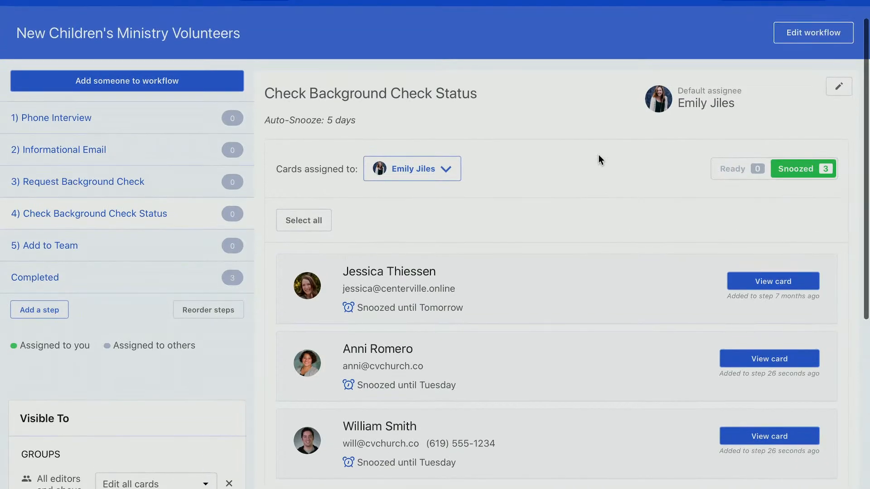
{"action": "scroll", "coordinate": [598, 156], "scroll_direction": "up", "scroll_amount": 1}
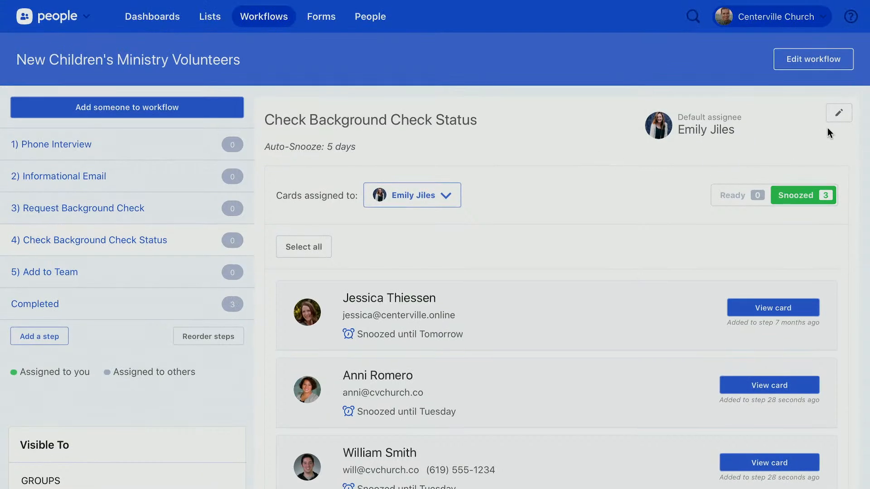
{"action": "left_click", "coordinate": [834, 121]}
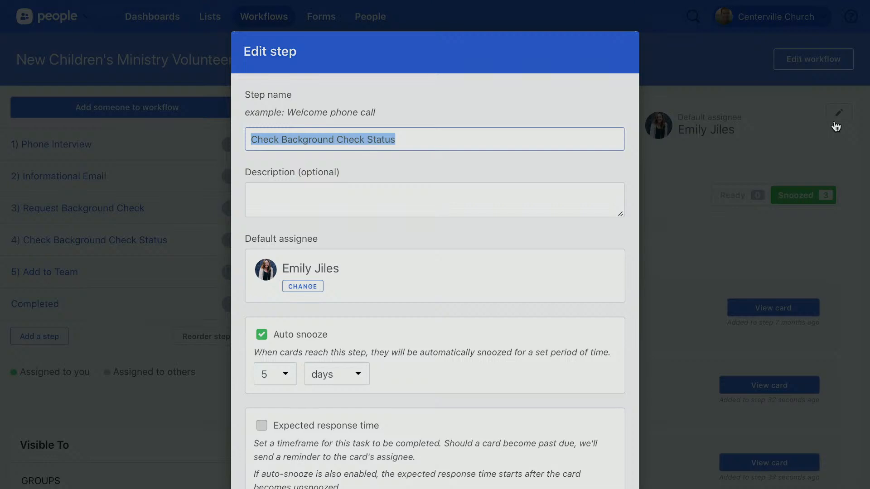
{"action": "scroll", "coordinate": [619, 229], "scroll_direction": "down", "scroll_amount": 2}
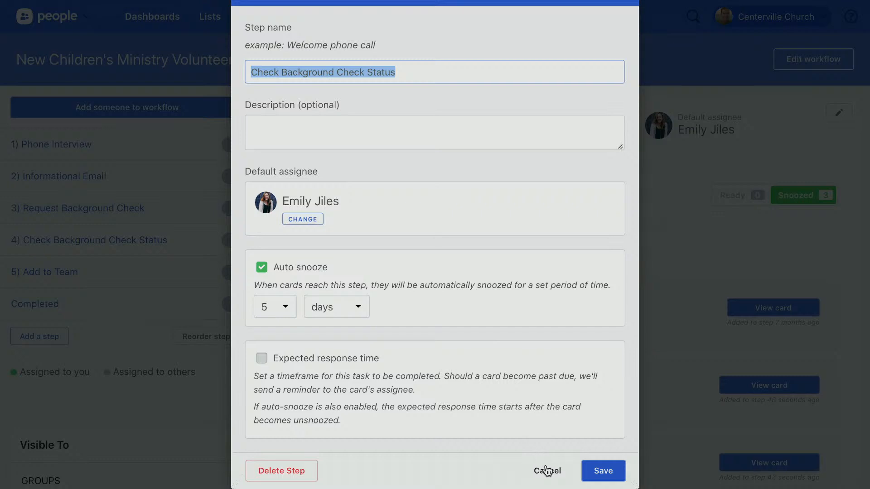
{"action": "left_click", "coordinate": [548, 471]}
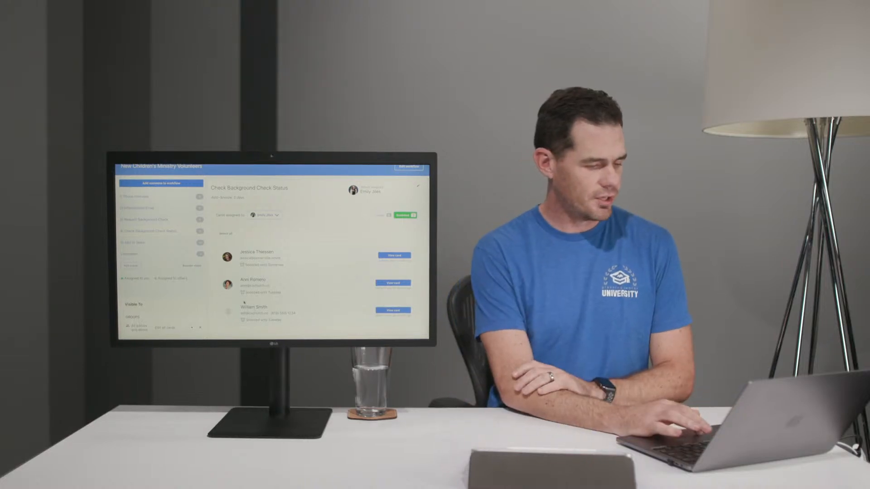
Unsnooze the second volunteer, complete her Check Background Check Status step, and close her card
{"action": "left_click", "coordinate": [228, 284]}
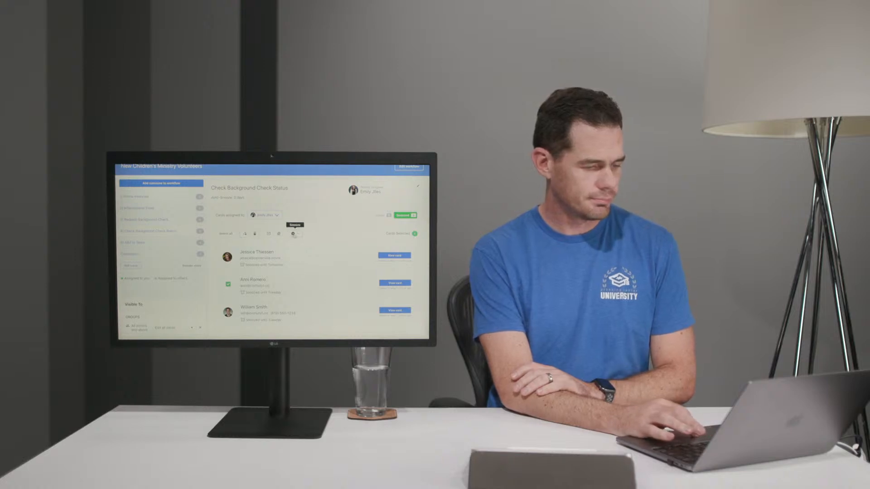
{"action": "left_click", "coordinate": [283, 235]}
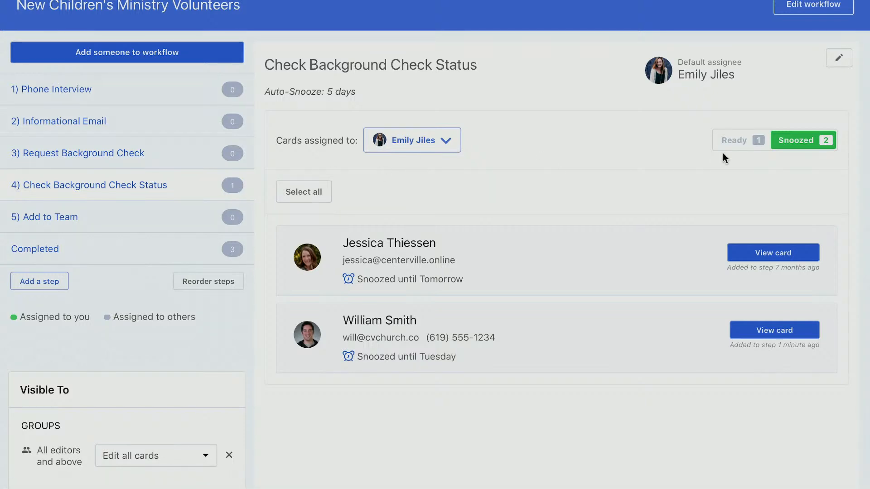
{"action": "left_click", "coordinate": [737, 148]}
{"action": "left_click", "coordinate": [404, 256]}
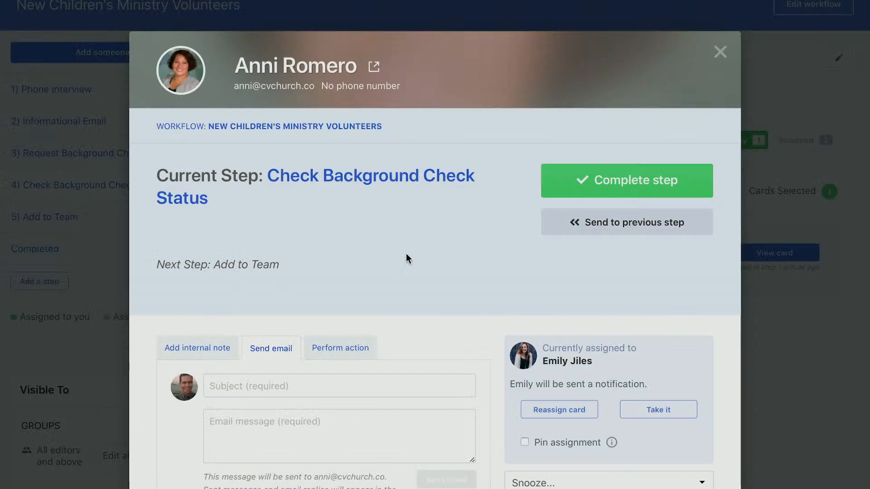
{"action": "left_click", "coordinate": [581, 183]}
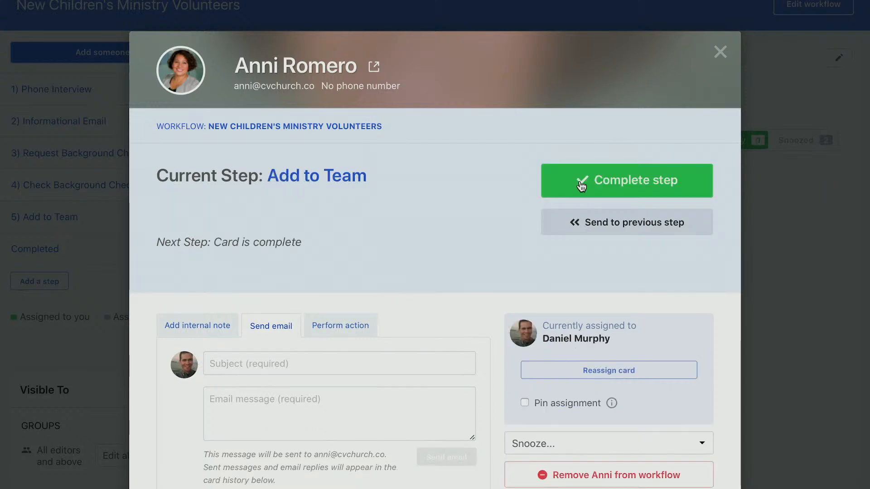
{"action": "left_click", "coordinate": [721, 53]}
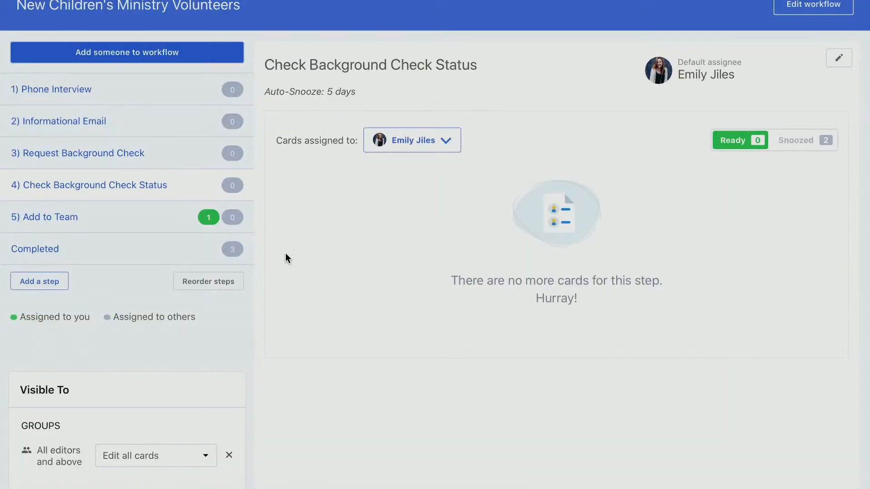
Open the Add to Team step filtered to the default assignee and view the volunteer's card
{"action": "left_click", "coordinate": [84, 222]}
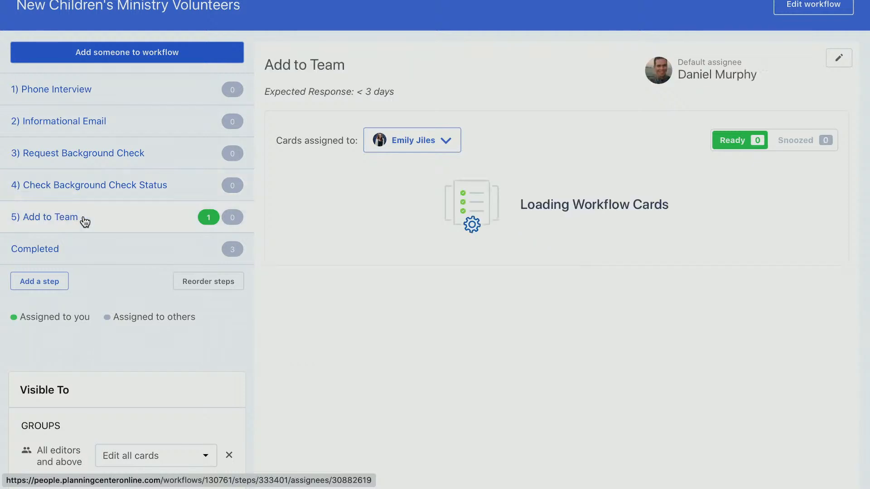
{"action": "left_click", "coordinate": [410, 139]}
{"action": "left_click", "coordinate": [420, 180]}
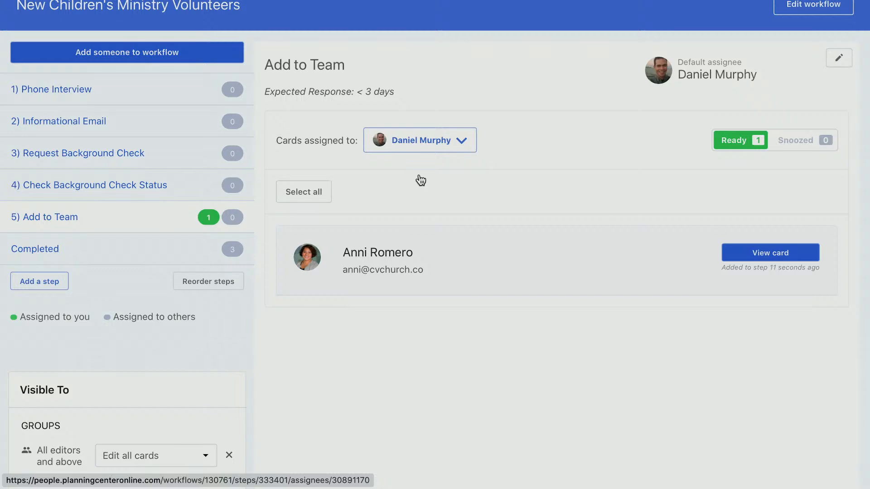
{"action": "left_click", "coordinate": [413, 253]}
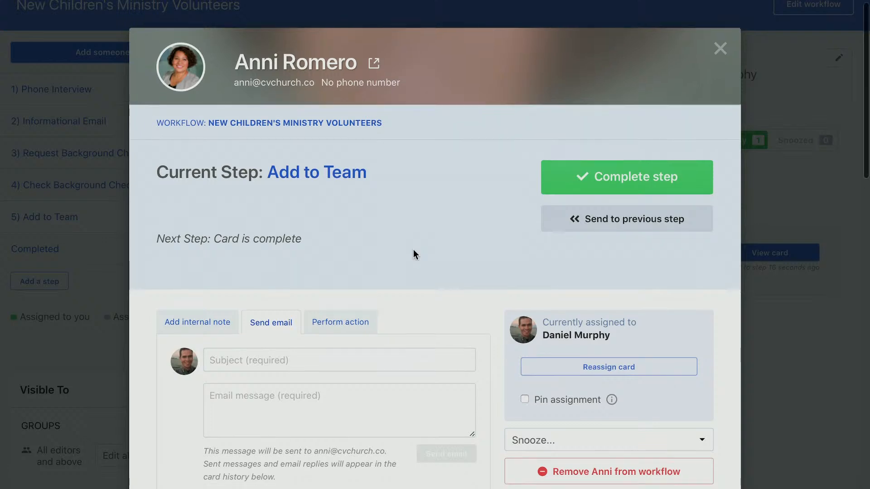
{"action": "scroll", "coordinate": [413, 254], "scroll_direction": "down", "scroll_amount": 2}
{"action": "scroll", "coordinate": [458, 160], "scroll_direction": "down", "scroll_amount": 2}
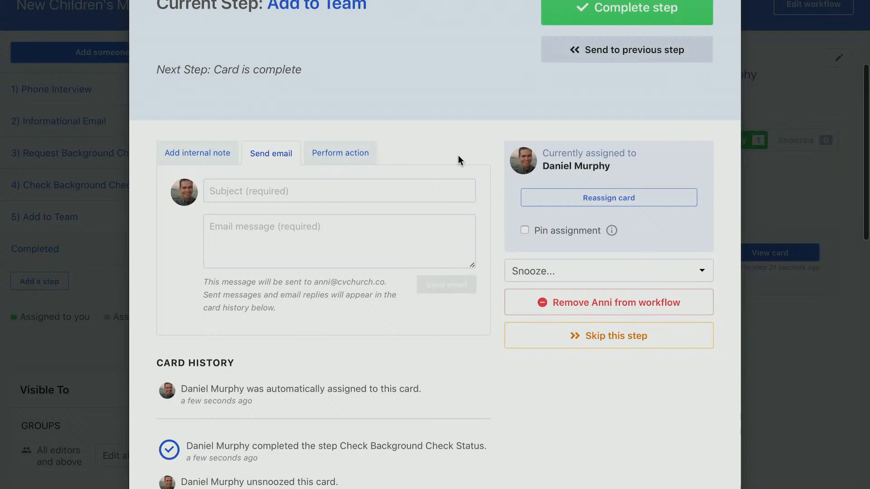
Choose the Services 'Add To Team' action on the volunteer's card
{"action": "left_click", "coordinate": [328, 154]}
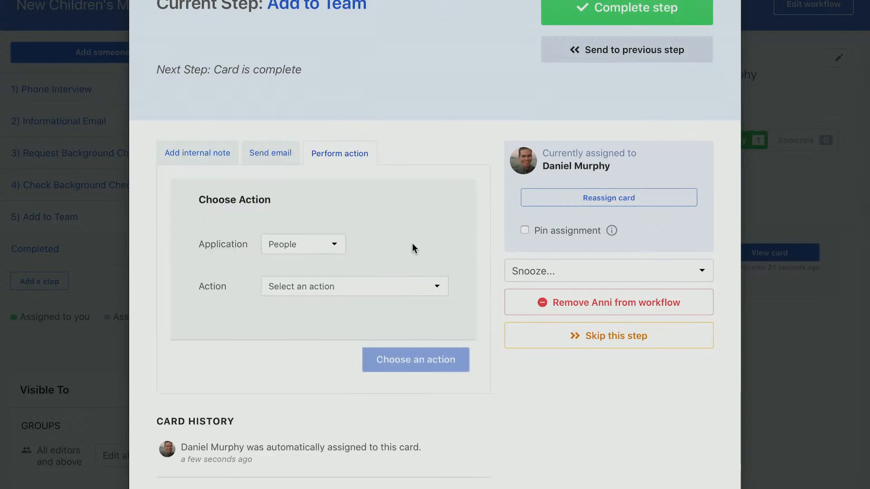
{"action": "left_click", "coordinate": [308, 244]}
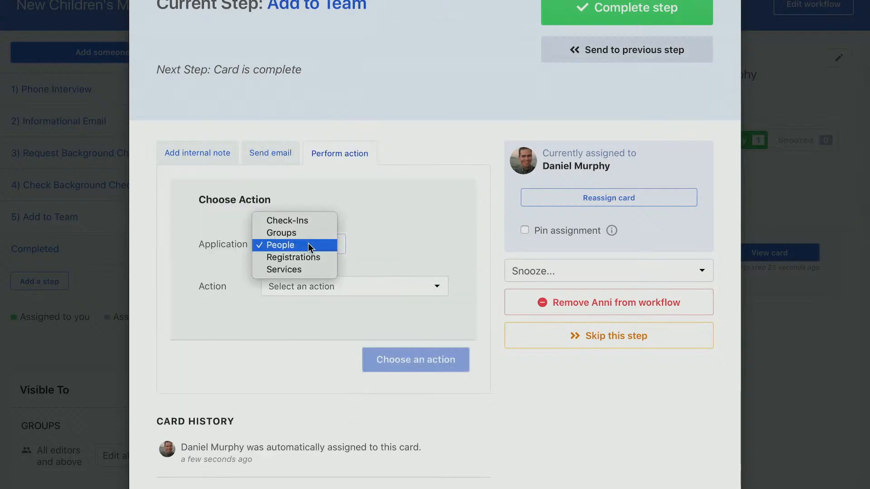
{"action": "left_click", "coordinate": [308, 270]}
{"action": "left_click", "coordinate": [399, 286]}
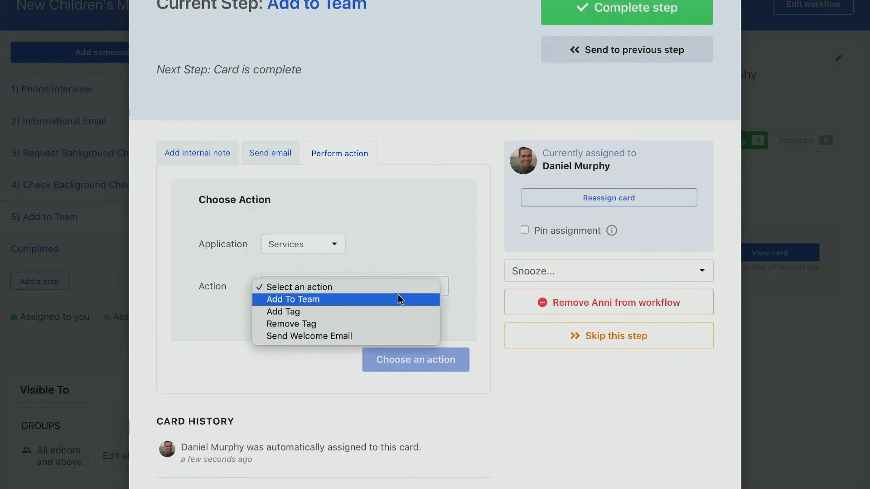
{"action": "left_click", "coordinate": [399, 299]}
{"action": "scroll", "coordinate": [213, 322], "scroll_direction": "down", "scroll_amount": 2}
Place her on Contemporary Service's Children's Ministry team as Teacher and complete the step
{"action": "left_click", "coordinate": [354, 242]}
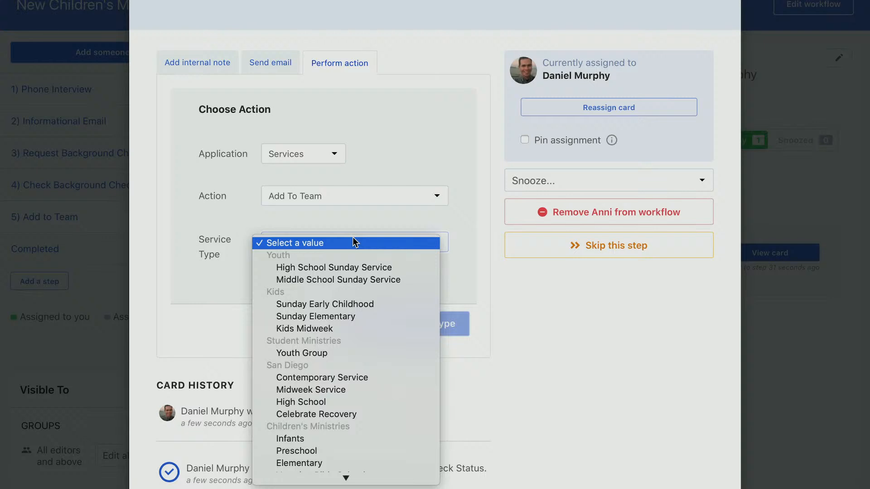
{"action": "left_click", "coordinate": [343, 378]}
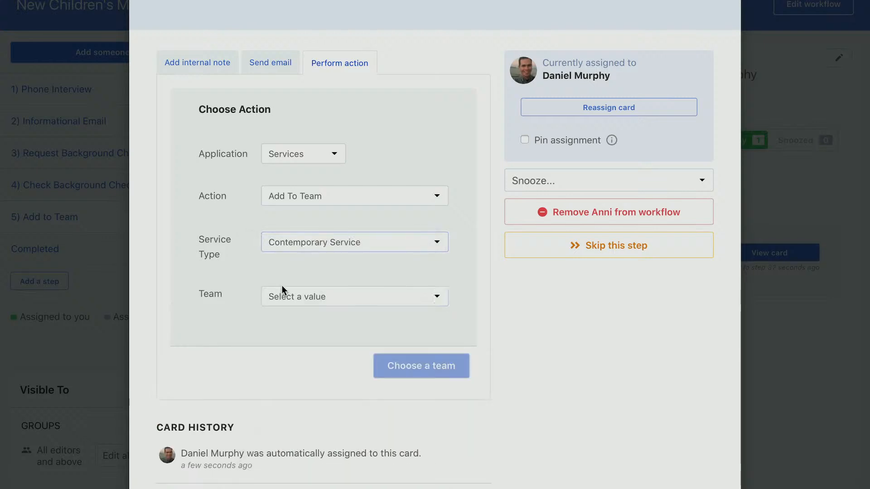
{"action": "left_click", "coordinate": [282, 290]}
{"action": "left_click", "coordinate": [371, 320]}
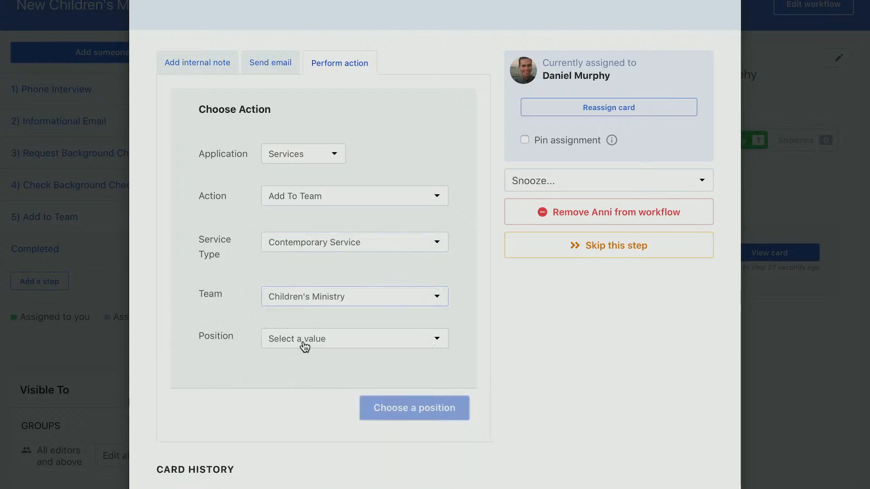
{"action": "scroll", "coordinate": [263, 354], "scroll_direction": "down", "scroll_amount": 2}
{"action": "left_click", "coordinate": [356, 277]}
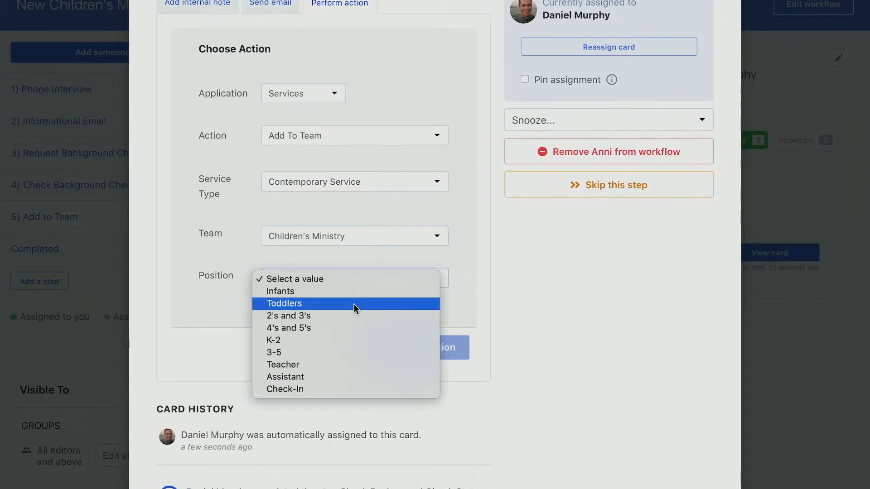
{"action": "left_click", "coordinate": [326, 365]}
{"action": "scroll", "coordinate": [213, 271], "scroll_direction": "up", "scroll_amount": 2}
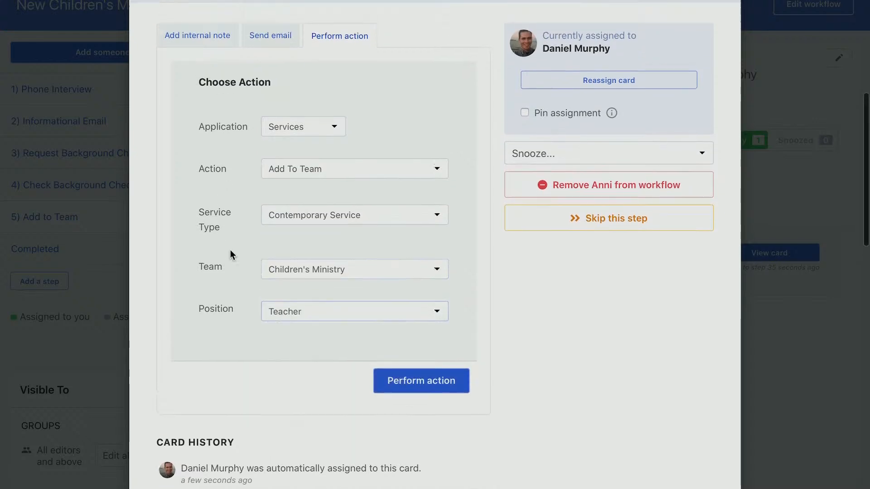
{"action": "scroll", "coordinate": [231, 256], "scroll_direction": "up", "scroll_amount": 2}
{"action": "scroll", "coordinate": [230, 255], "scroll_direction": "down", "scroll_amount": 1}
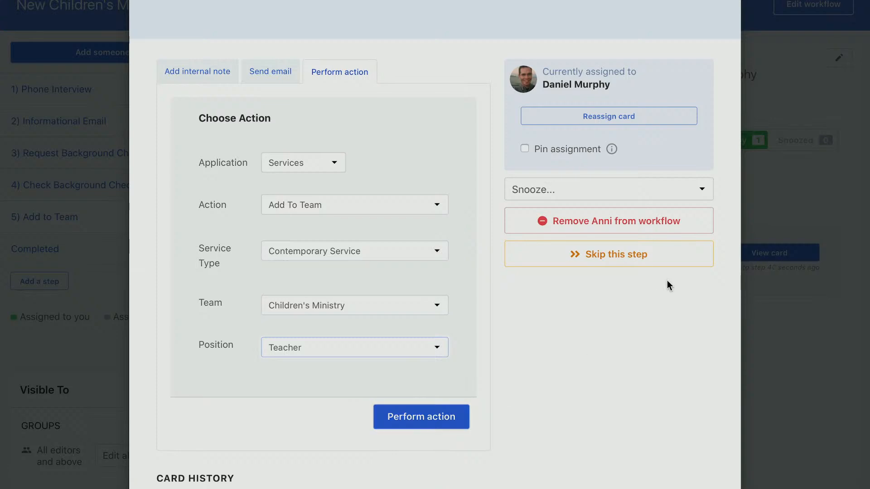
{"action": "scroll", "coordinate": [667, 281], "scroll_direction": "up", "scroll_amount": 9}
{"action": "left_click", "coordinate": [622, 183]}
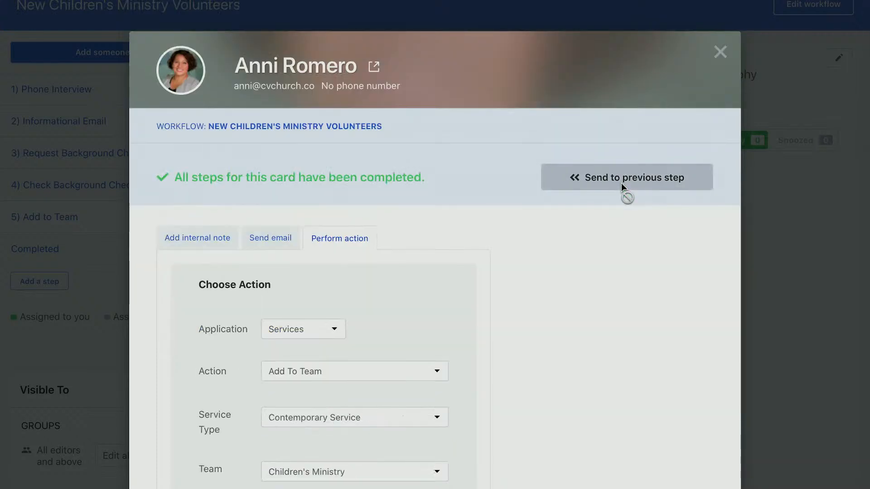
{"action": "left_click", "coordinate": [722, 52]}
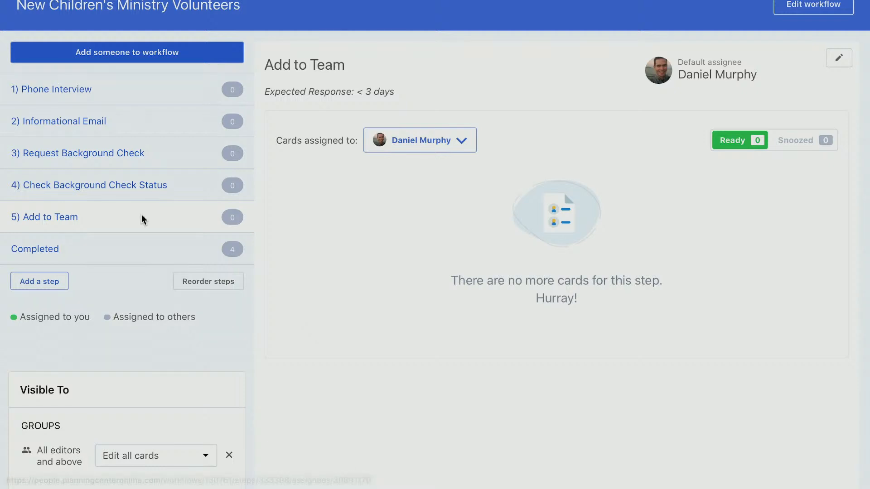
Open the volunteer's card from the Completed list and scroll through its Card History
{"action": "left_click", "coordinate": [181, 251]}
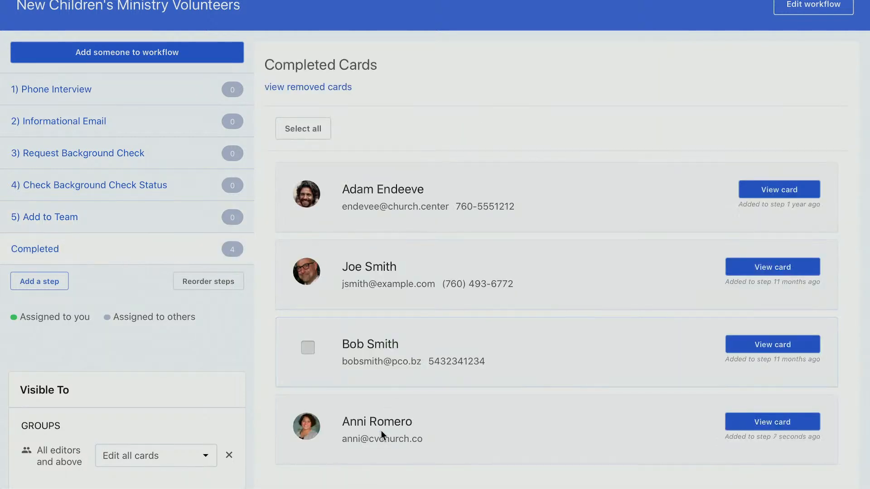
{"action": "left_click", "coordinate": [372, 446]}
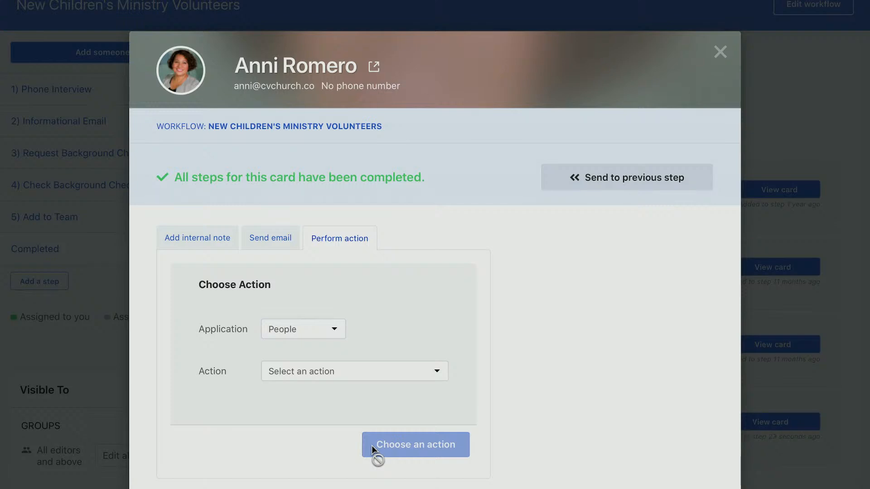
{"action": "scroll", "coordinate": [372, 445], "scroll_direction": "down", "scroll_amount": 15}
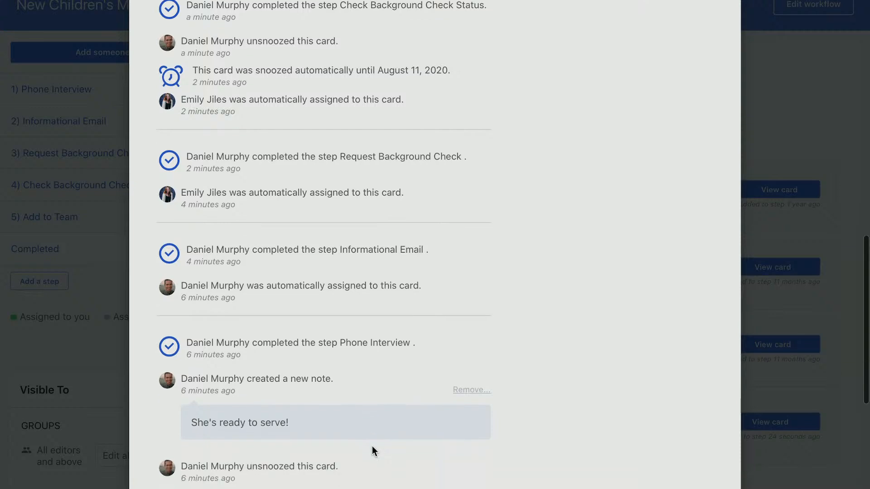
{"action": "scroll", "coordinate": [372, 451], "scroll_direction": "up", "scroll_amount": 15}
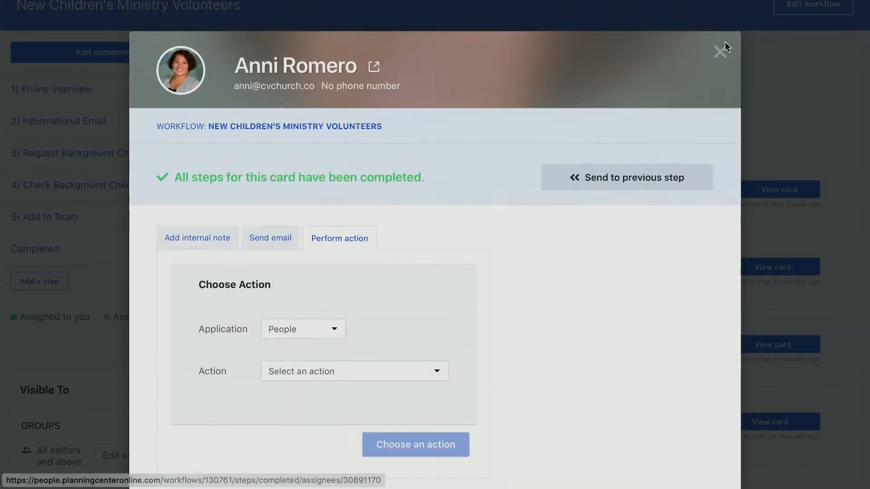
Close the volunteer's card, returning to the four-person Completed Cards list
{"action": "left_click", "coordinate": [720, 51]}
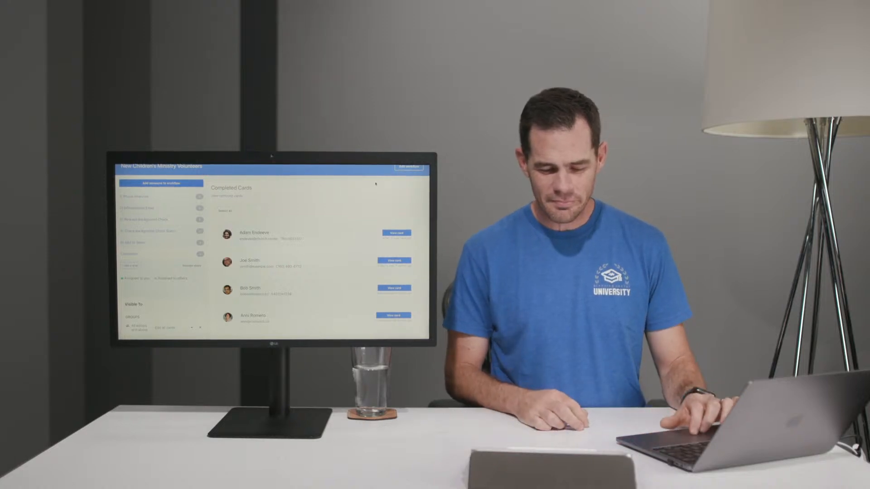
{"action": "scroll", "coordinate": [376, 183], "scroll_direction": "up", "scroll_amount": 2}
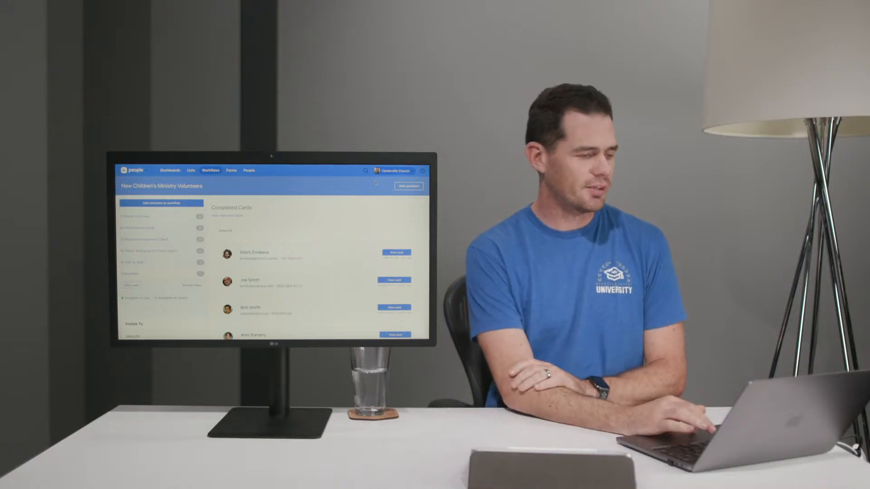
Go to Forms and create a new blank Untitled Form
{"action": "left_click", "coordinate": [231, 171]}
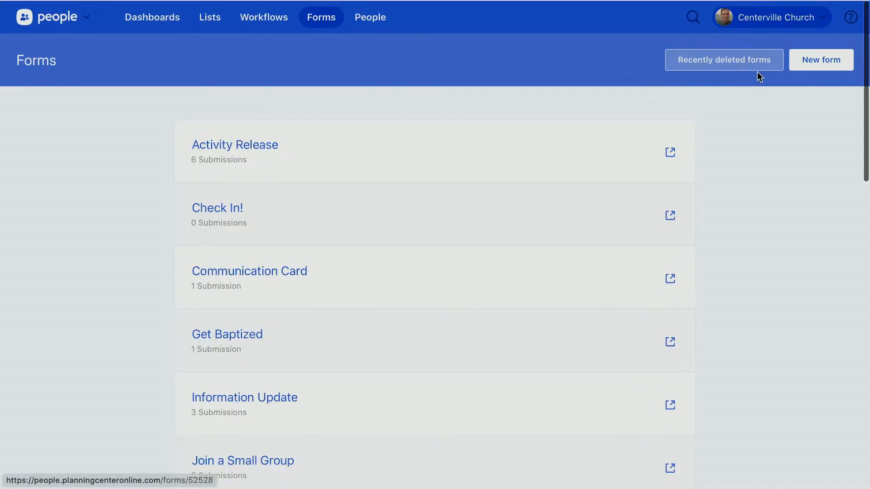
{"action": "left_click", "coordinate": [822, 62]}
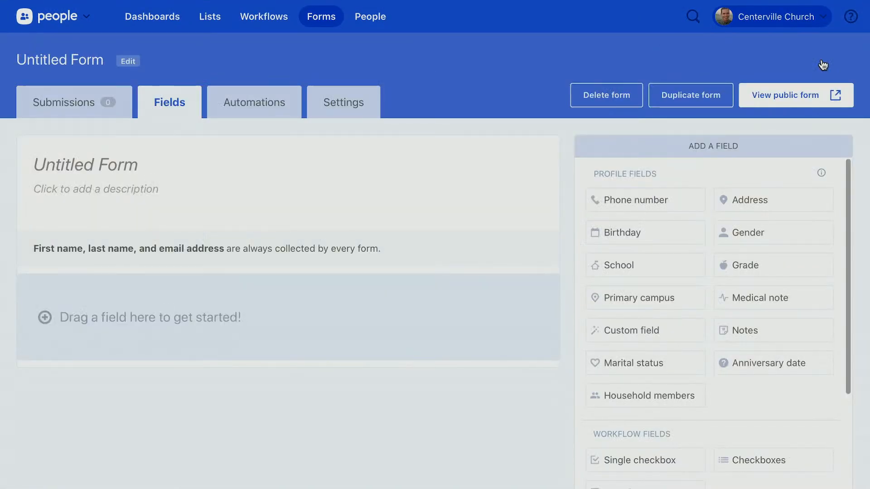
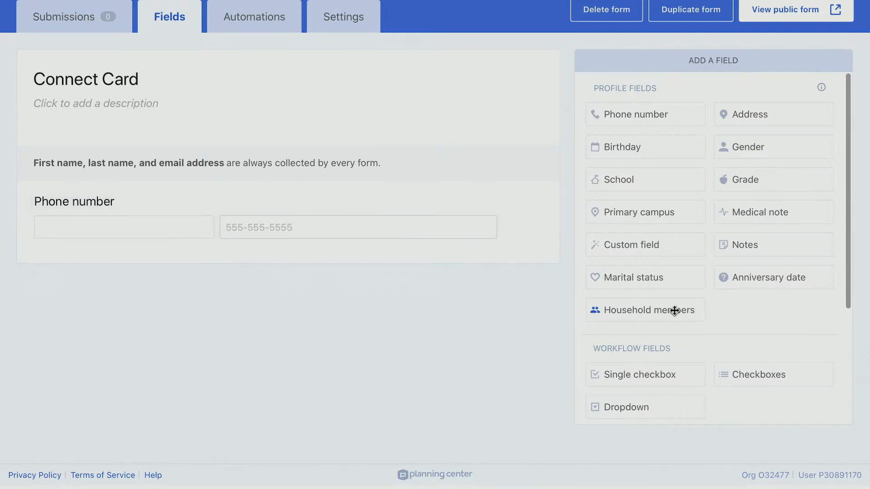
Place a Household members field on the Connect Card form directly under Phone number
{"action": "left_click_drag", "start_coordinate": [708, 309], "coordinate": [307, 282]}
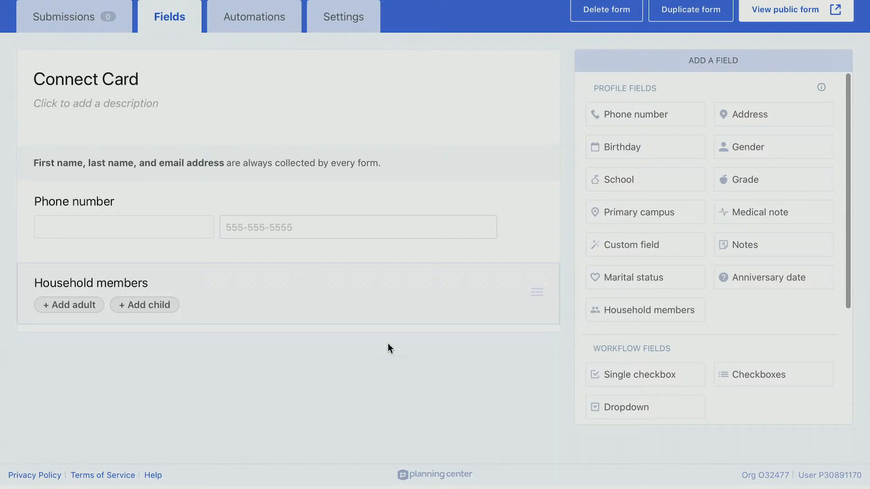
{"action": "scroll", "coordinate": [423, 361], "scroll_direction": "down", "scroll_amount": 1}
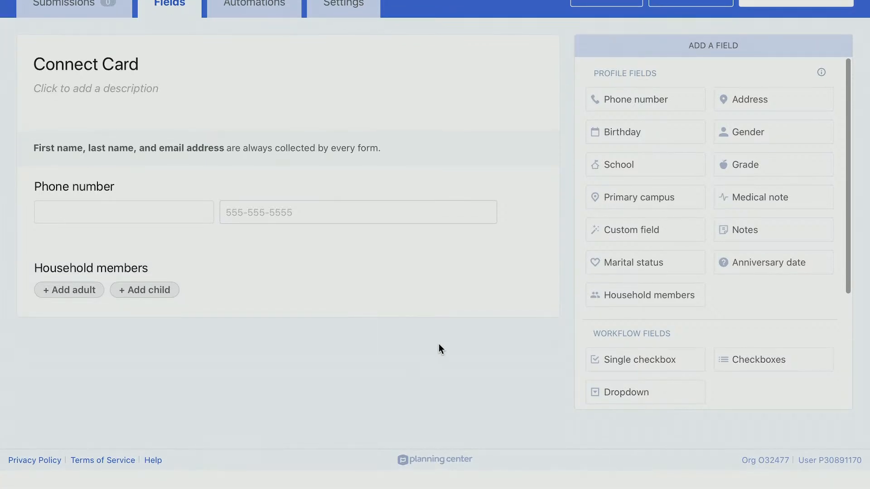
{"action": "scroll", "coordinate": [484, 335], "scroll_direction": "down", "scroll_amount": 3}
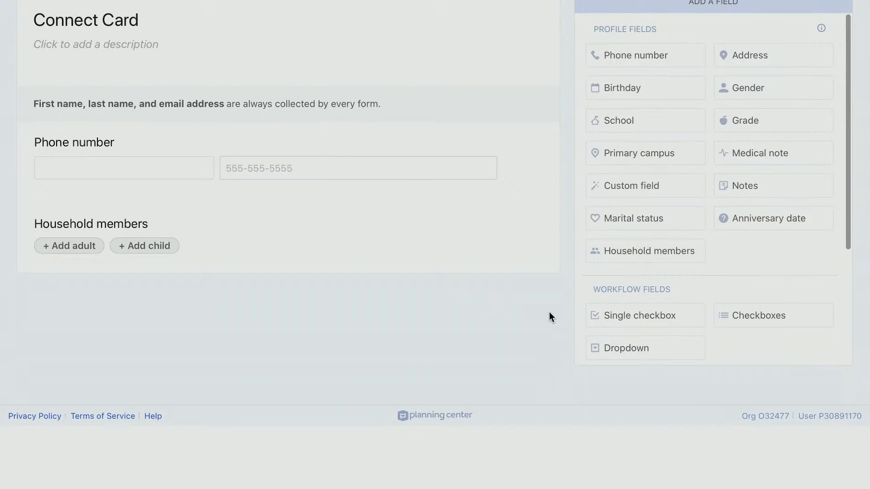
{"action": "scroll", "coordinate": [549, 312], "scroll_direction": "down", "scroll_amount": 3}
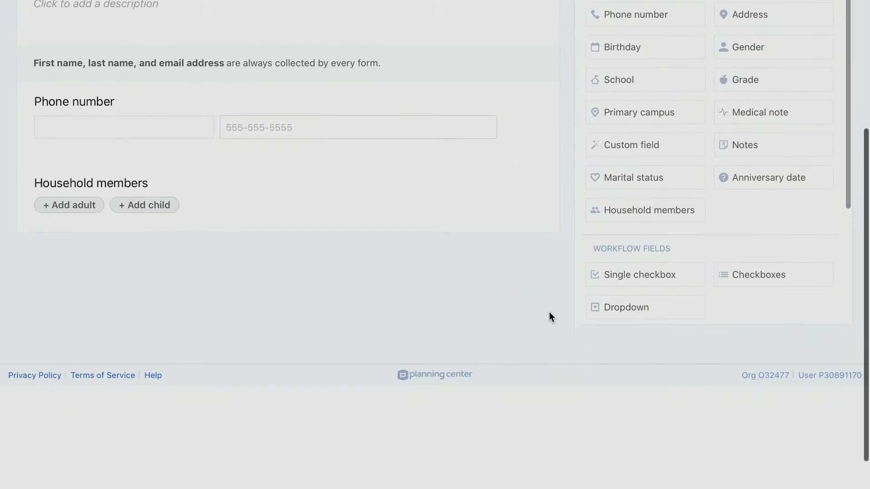
Add a Notes question 'How can we pray for you?' filed under the Prayer Requests category
{"action": "left_click_drag", "start_coordinate": [797, 149], "coordinate": [330, 271]}
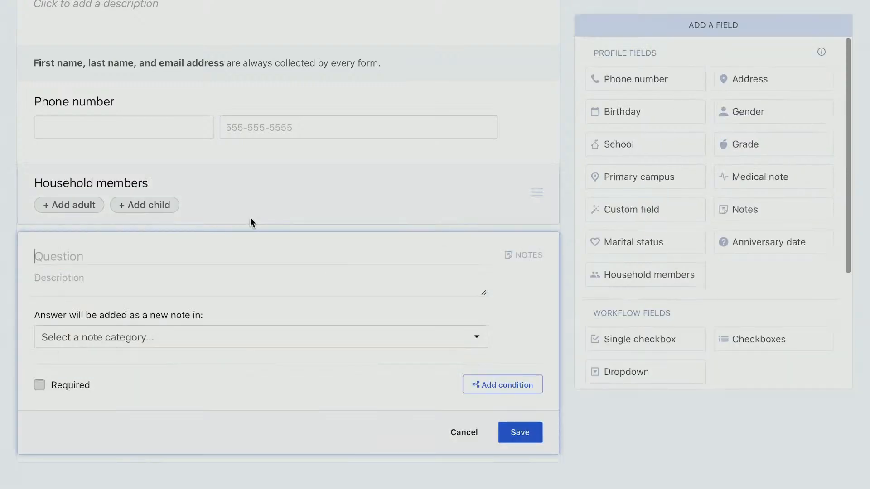
{"action": "scroll", "coordinate": [250, 218], "scroll_direction": "down", "scroll_amount": 2}
{"action": "type", "text": "How can "}
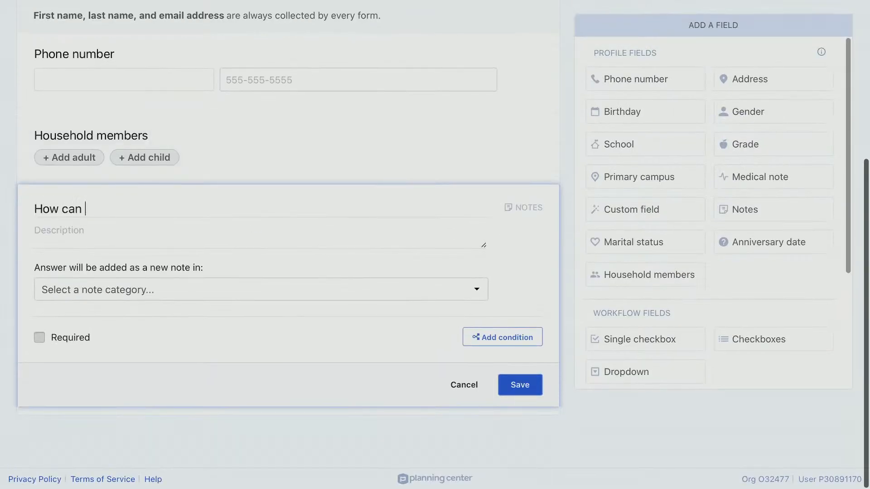
{"action": "type", "text": "we pray for you?"}
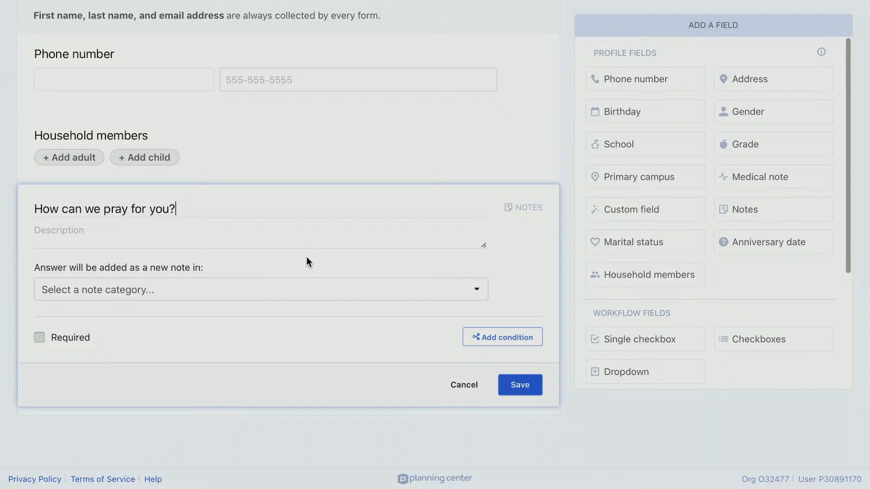
{"action": "left_click", "coordinate": [292, 281]}
{"action": "left_click", "coordinate": [290, 309]}
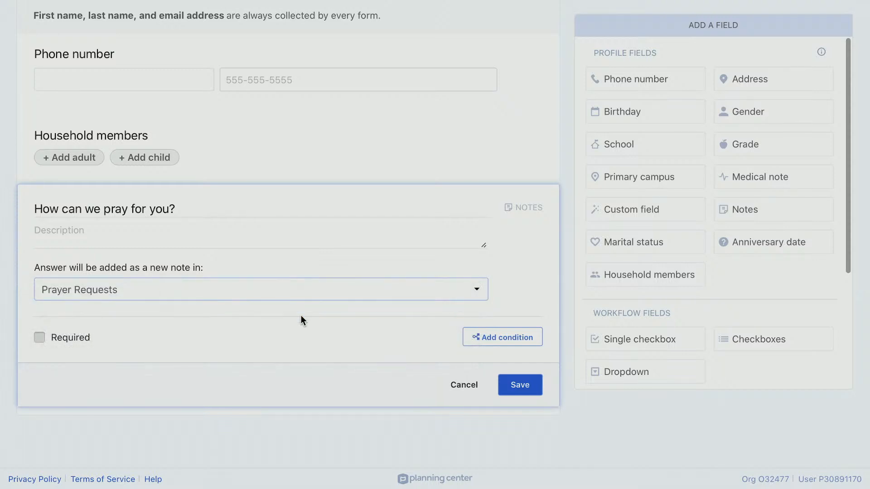
{"action": "left_click", "coordinate": [524, 388]}
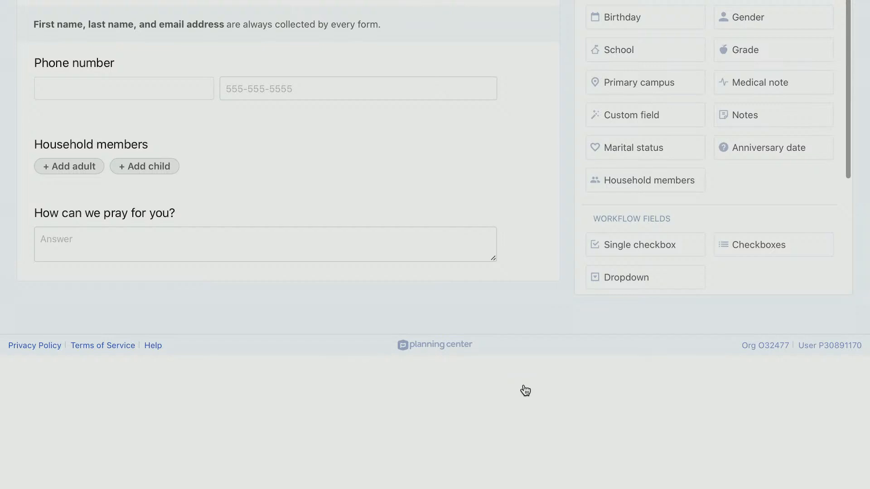
Add a single checkbox 'Today I gave my life to Christ' linked to the New Believers workflow
{"action": "scroll", "coordinate": [525, 390], "scroll_direction": "up", "scroll_amount": 3}
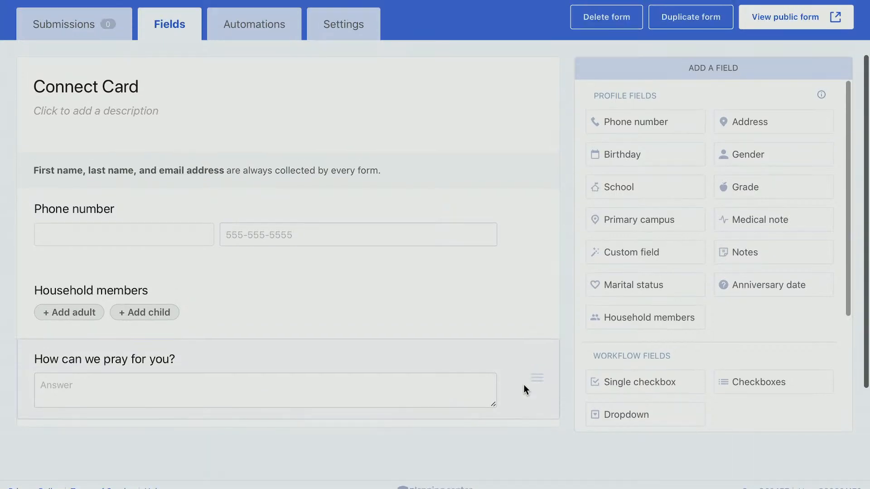
{"action": "right_click", "coordinate": [615, 318]}
{"action": "left_click", "coordinate": [548, 305]}
{"action": "scroll", "coordinate": [635, 316], "scroll_direction": "down", "scroll_amount": 2}
{"action": "scroll", "coordinate": [506, 282], "scroll_direction": "down", "scroll_amount": 2}
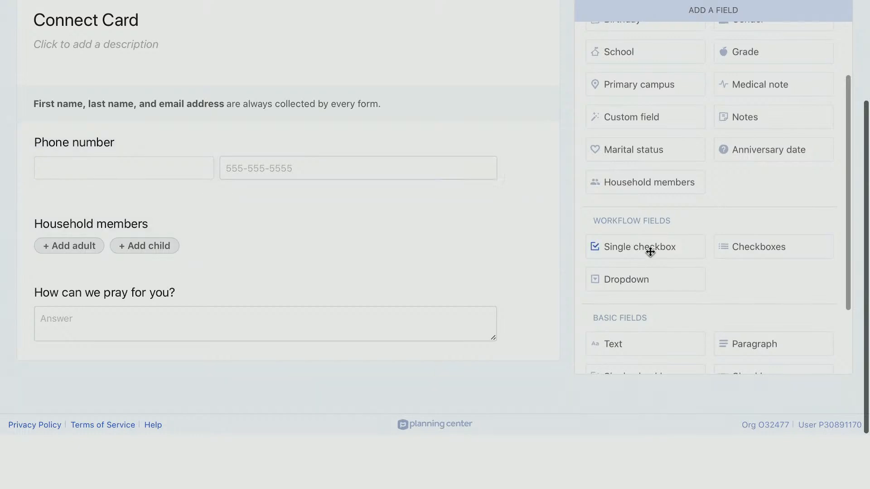
{"action": "left_click_drag", "start_coordinate": [601, 256], "coordinate": [278, 399]}
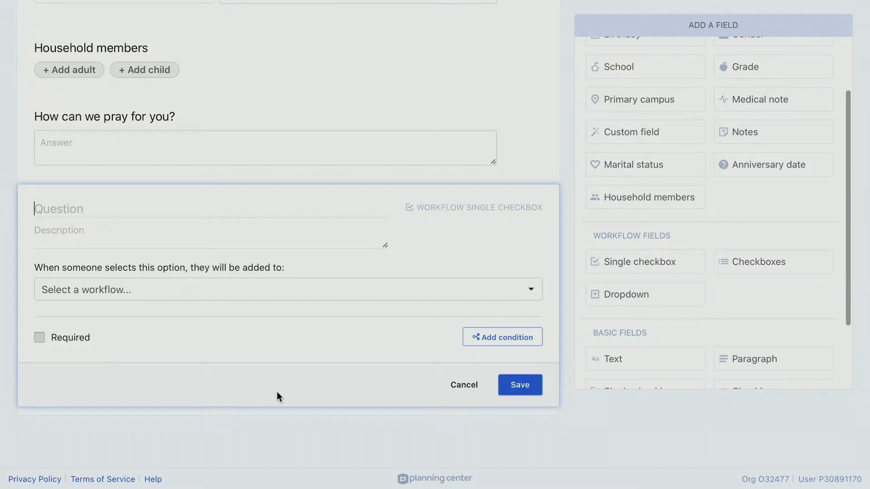
{"action": "type", "text": "Today I gave "}
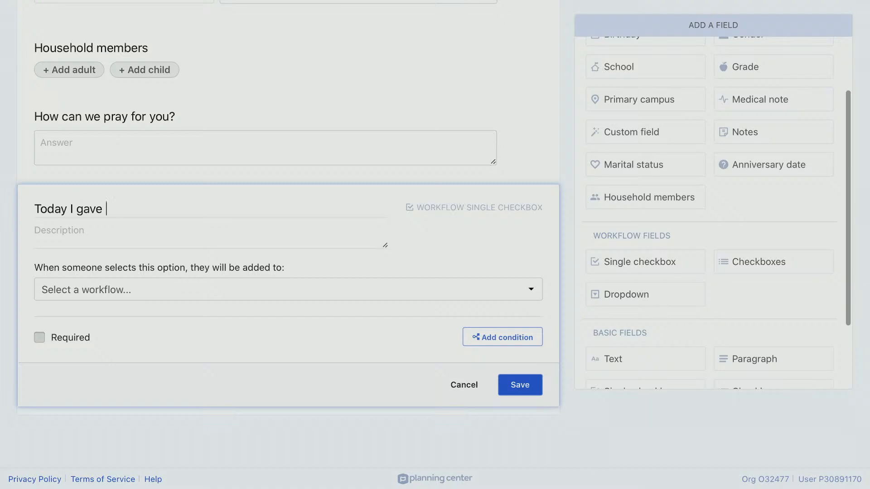
{"action": "type", "text": "my life to Christ."}
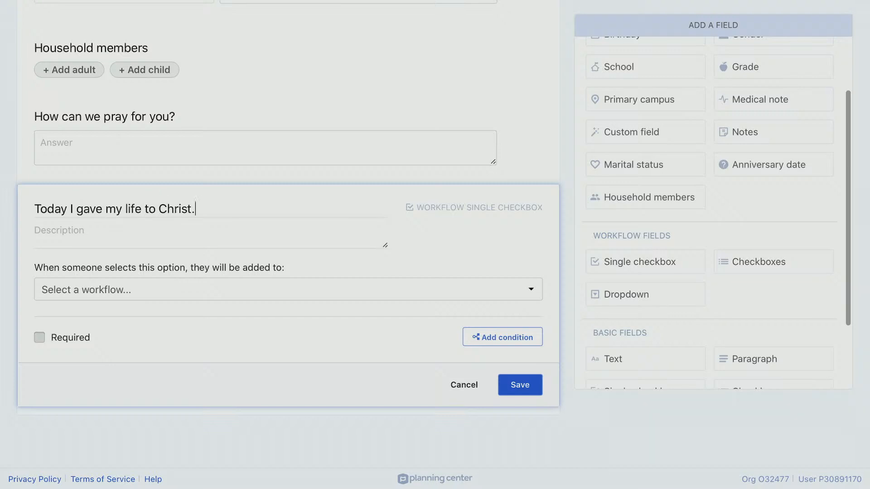
{"action": "key", "text": "BackSpace"}
{"action": "left_click", "coordinate": [370, 297]}
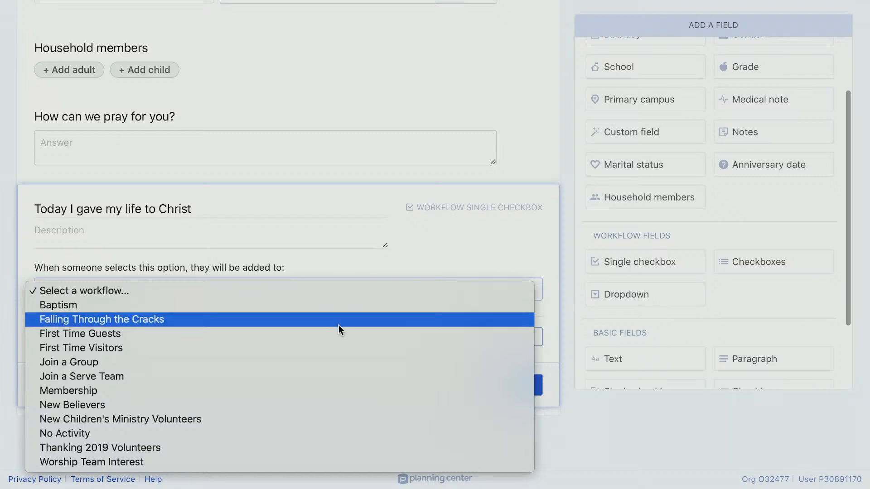
{"action": "left_click", "coordinate": [290, 404]}
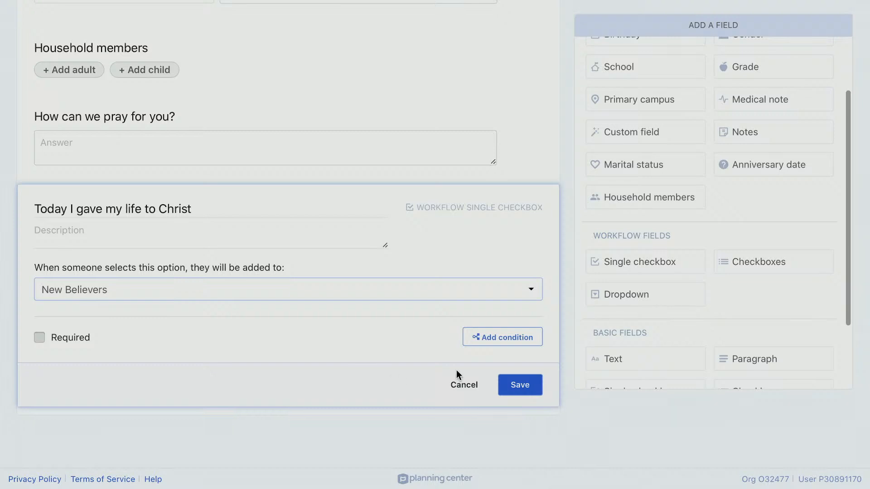
{"action": "left_click", "coordinate": [520, 390]}
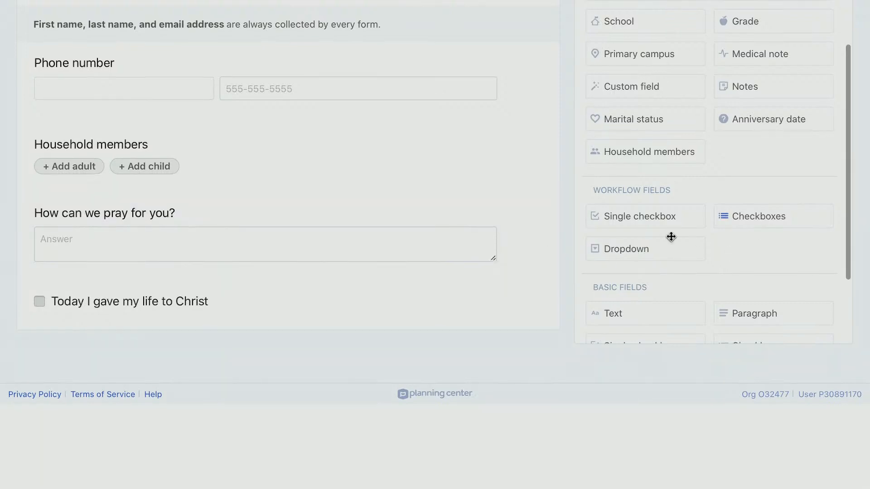
Add a Checkboxes question 'I'd like information about serving in...' with Children's Ministry routed to New Children's Ministry Volunteers
{"action": "left_click_drag", "start_coordinate": [766, 215], "coordinate": [288, 363]}
{"action": "scroll", "coordinate": [287, 362], "scroll_direction": "down", "scroll_amount": 4}
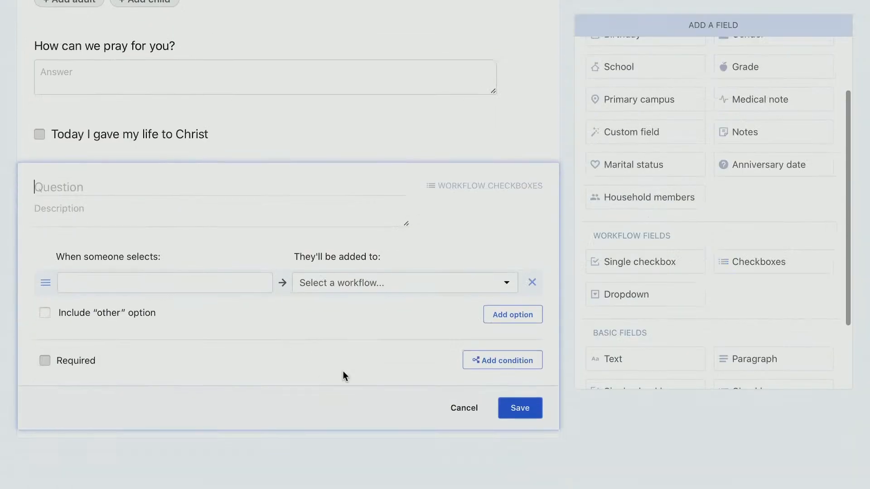
{"action": "type", "text": "I'd like inform"}
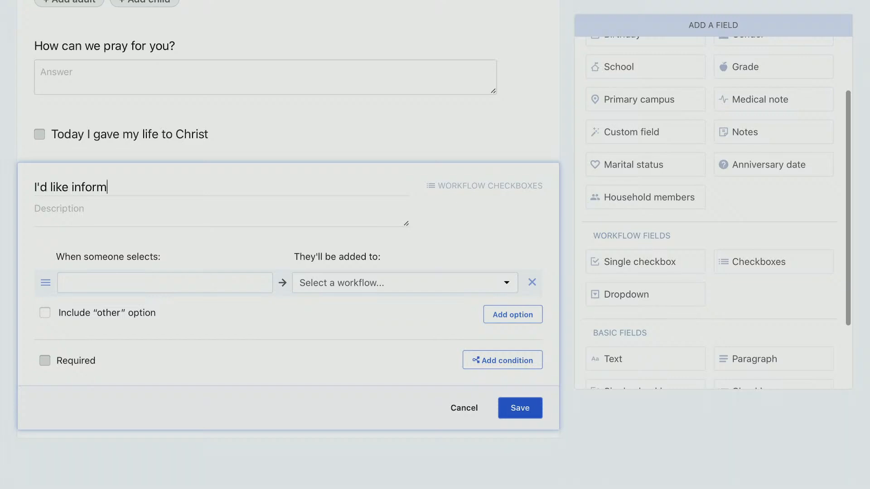
{"action": "type", "text": "ation about servi"}
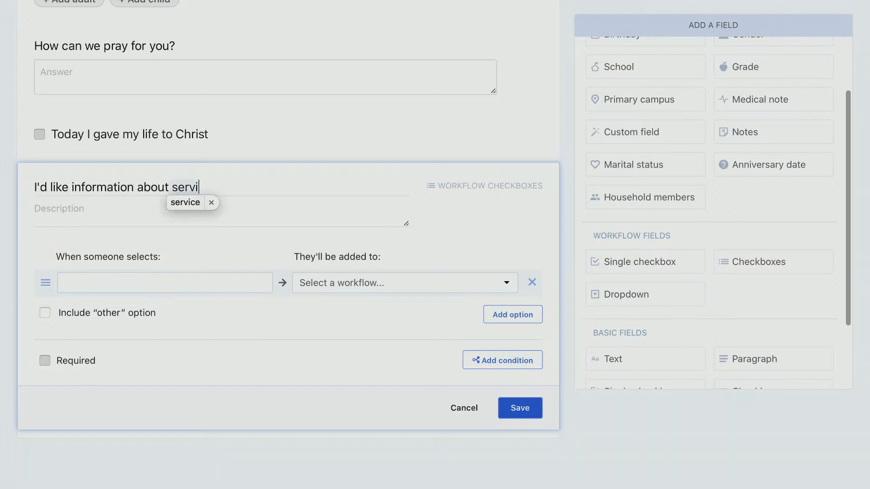
{"action": "type", "text": "ng in..."}
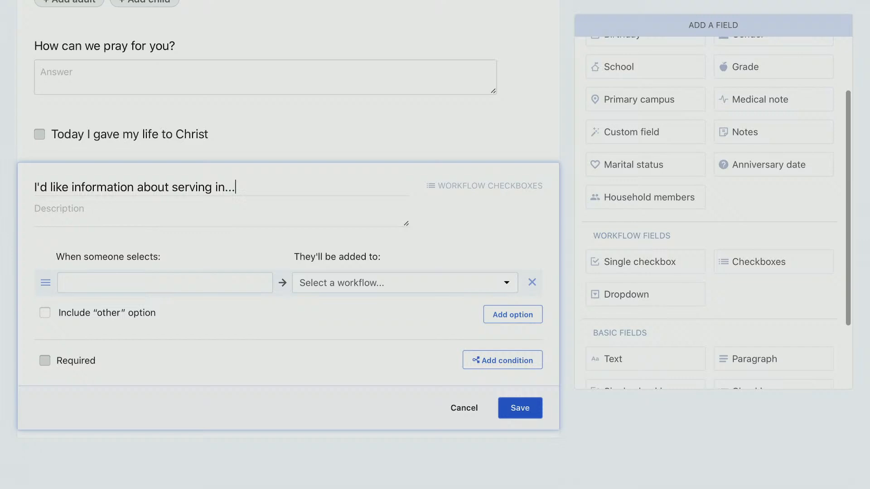
{"action": "left_click", "coordinate": [260, 286]}
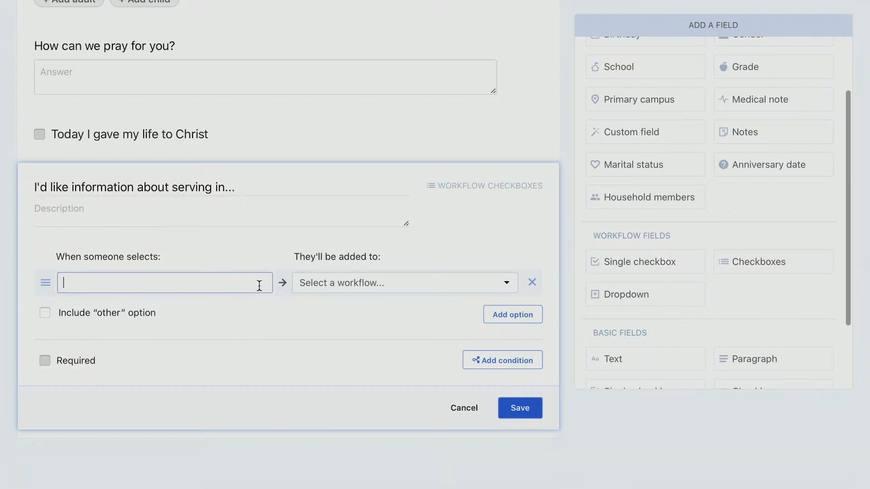
{"action": "type", "text": "Children's Ministry"}
{"action": "left_click", "coordinate": [399, 287]}
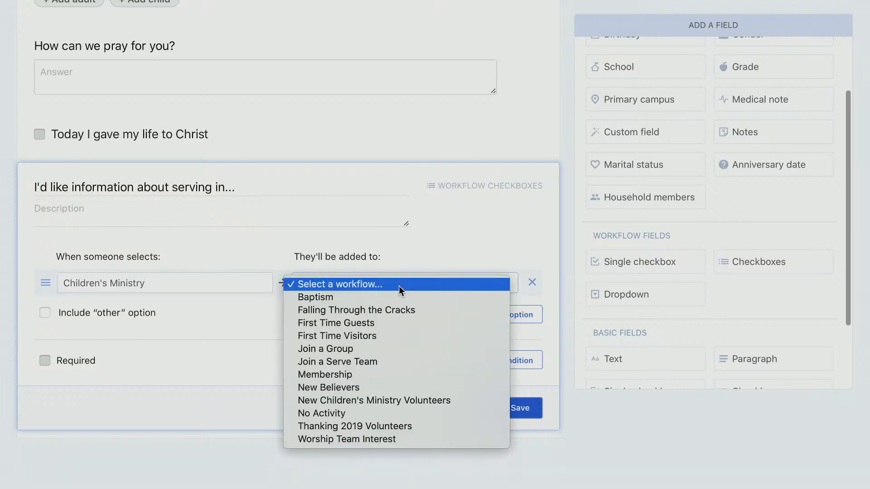
{"action": "left_click", "coordinate": [413, 400]}
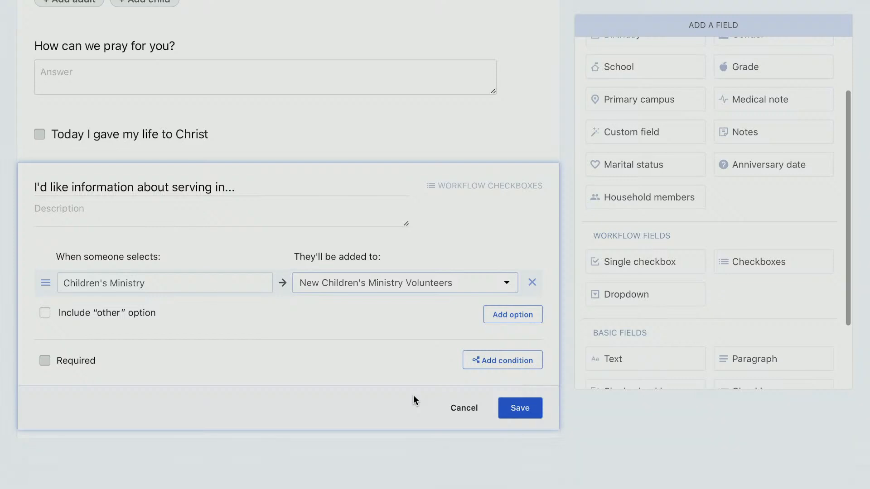
Add a Worship Team option routed to the Worship Team Interest workflow and save the question
{"action": "left_click", "coordinate": [501, 316]}
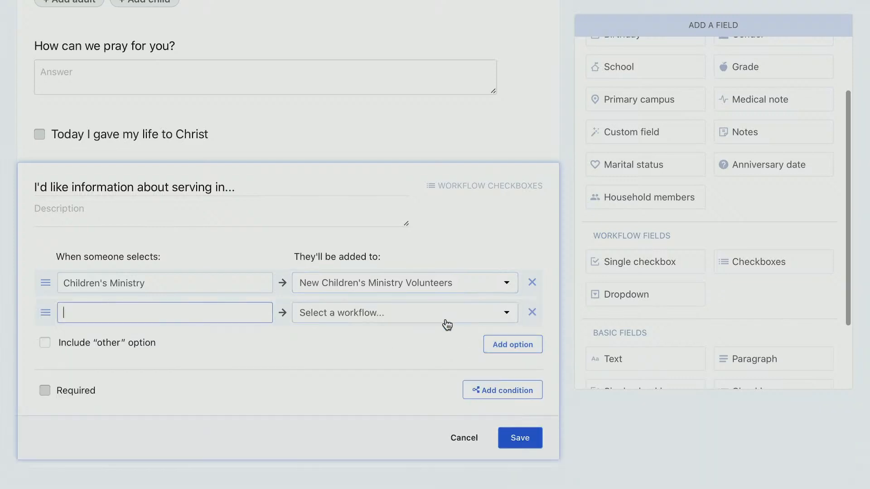
{"action": "type", "text": "Worship Team"}
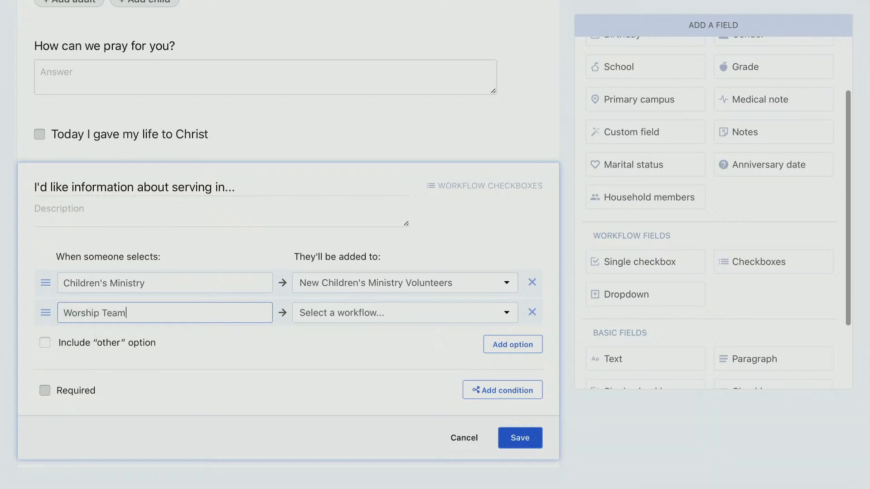
{"action": "left_click", "coordinate": [342, 314]}
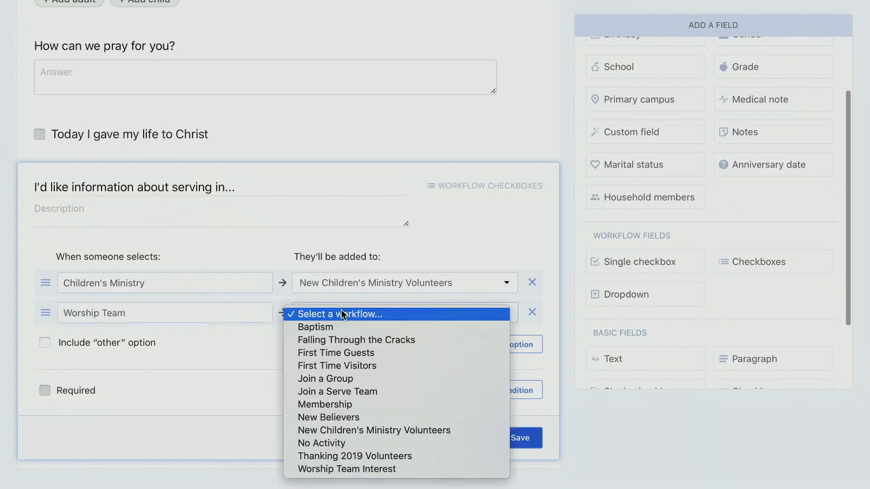
{"action": "left_click", "coordinate": [404, 469]}
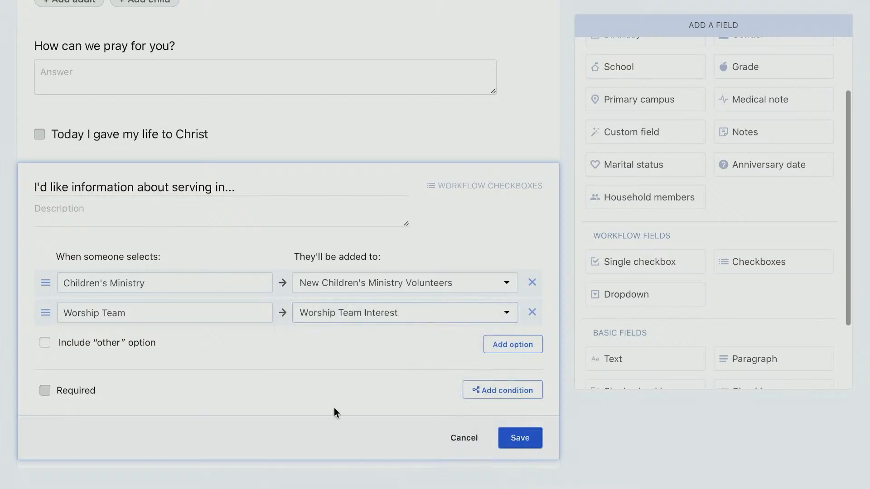
{"action": "left_click", "coordinate": [522, 438]}
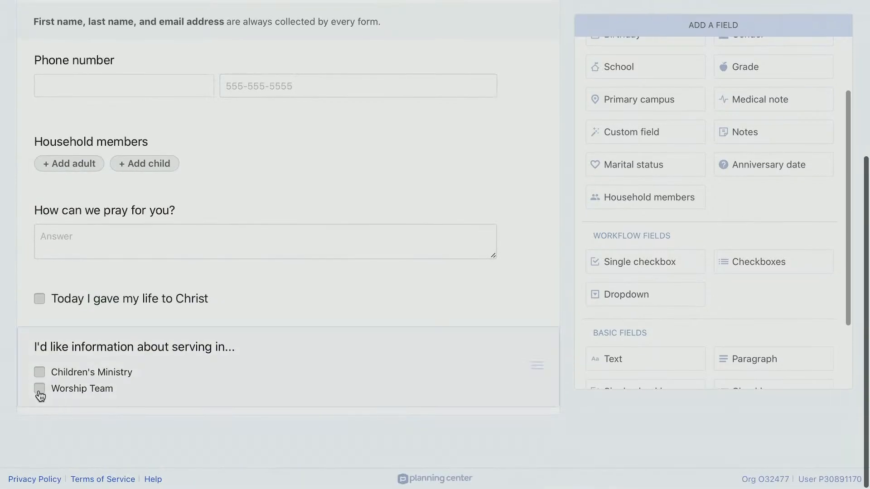
Drop a Text field after the serving question and save it as 'What instrument do you play?'
{"action": "scroll", "coordinate": [671, 313], "scroll_direction": "down", "scroll_amount": 3}
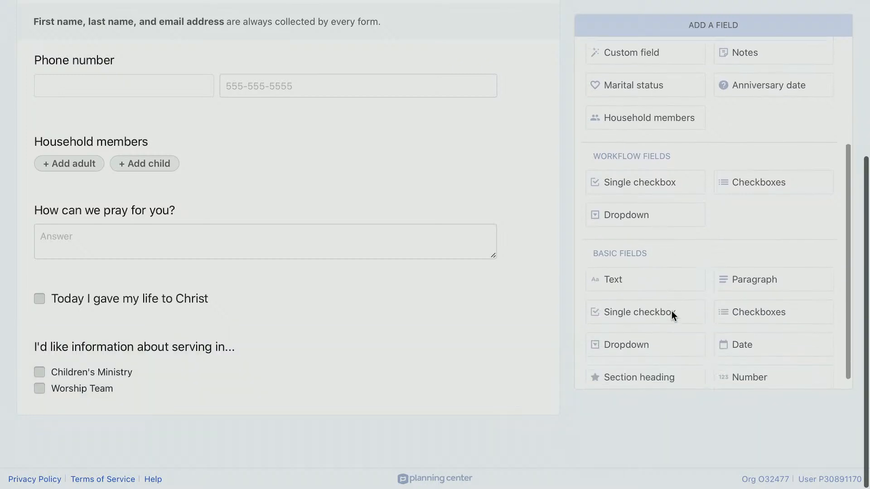
{"action": "left_click_drag", "start_coordinate": [625, 270], "coordinate": [232, 446]}
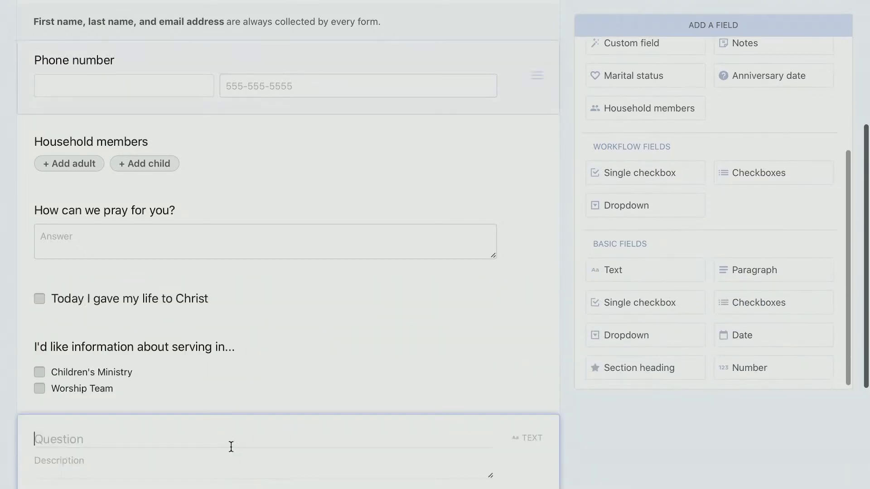
{"action": "type", "text": "What instrumebn"}
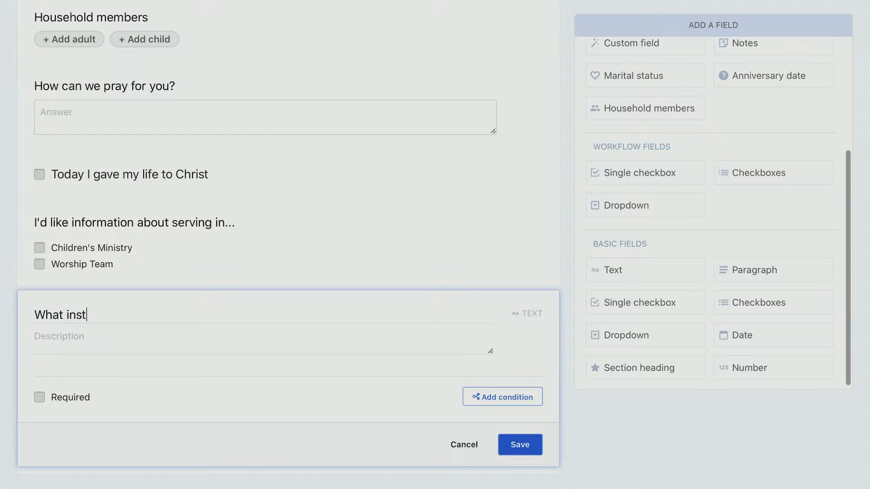
{"action": "key", "text": "BackSpace"}
{"action": "key", "text": "BackSpace"}
{"action": "type", "text": "nt do you play?"}
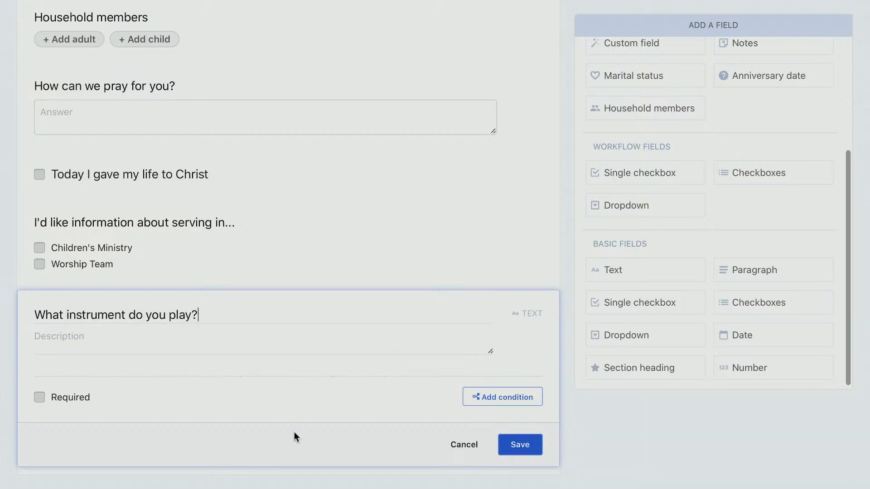
{"action": "left_click", "coordinate": [521, 444]}
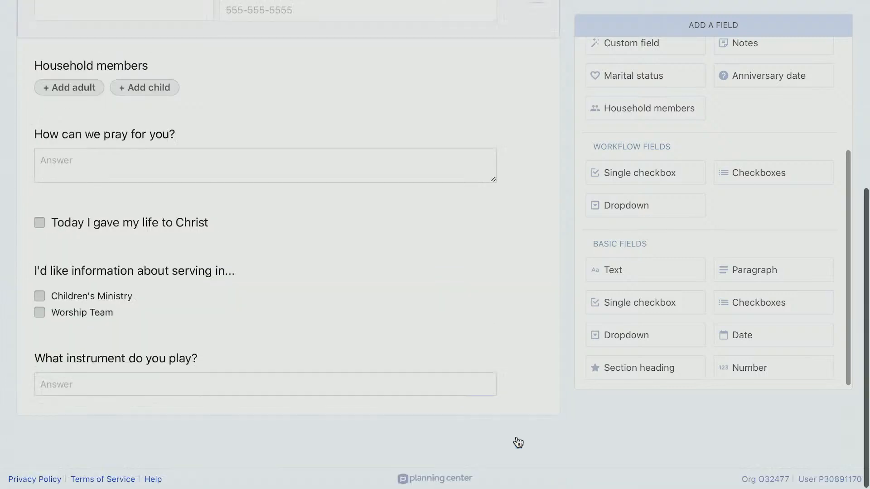
{"action": "scroll", "coordinate": [509, 312], "scroll_direction": "up", "scroll_amount": 1}
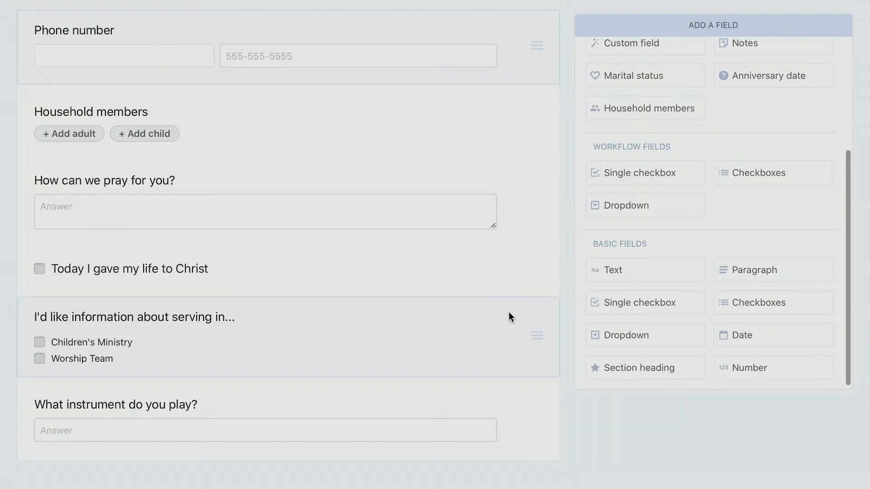
{"action": "scroll", "coordinate": [563, 226], "scroll_direction": "down", "scroll_amount": 2}
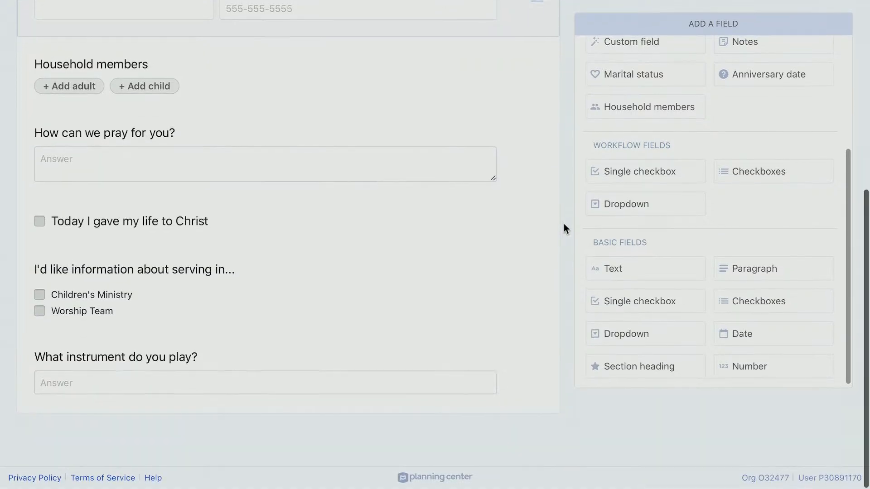
Add a condition showing the instrument question only when the serving answer is Worship Team
{"action": "left_click", "coordinate": [254, 368]}
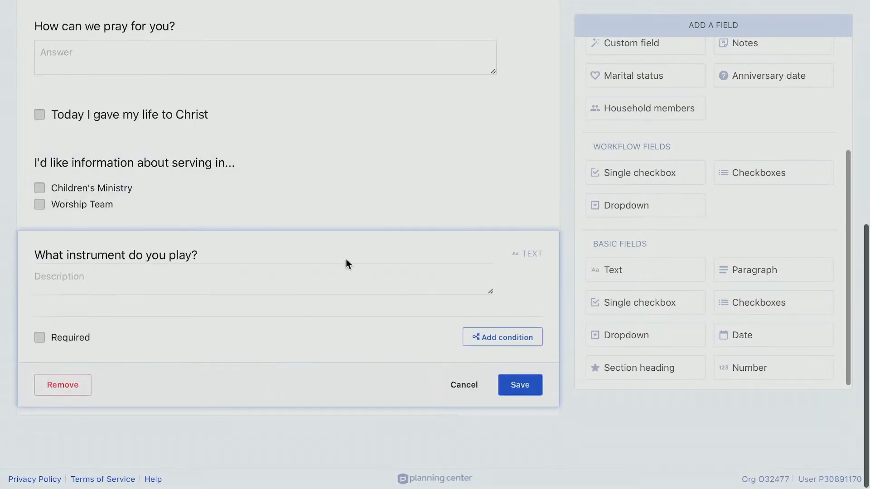
{"action": "left_click", "coordinate": [484, 343]}
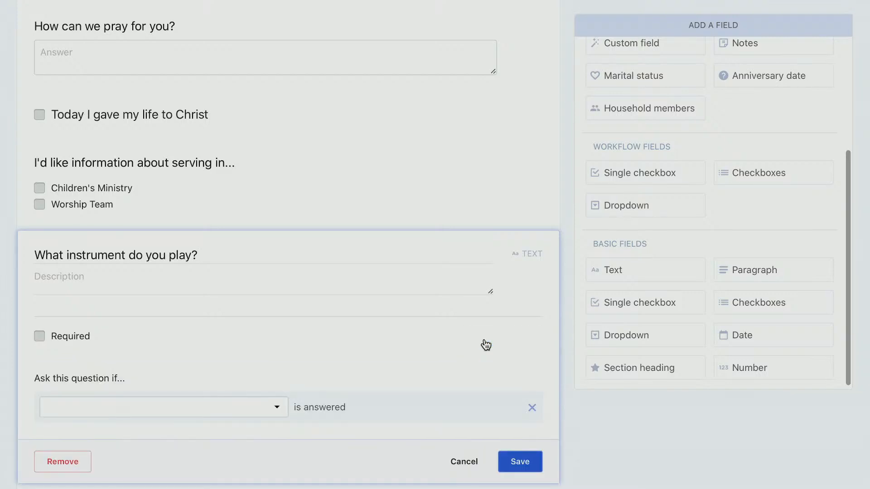
{"action": "scroll", "coordinate": [476, 349], "scroll_direction": "down", "scroll_amount": 2}
{"action": "left_click", "coordinate": [273, 339]}
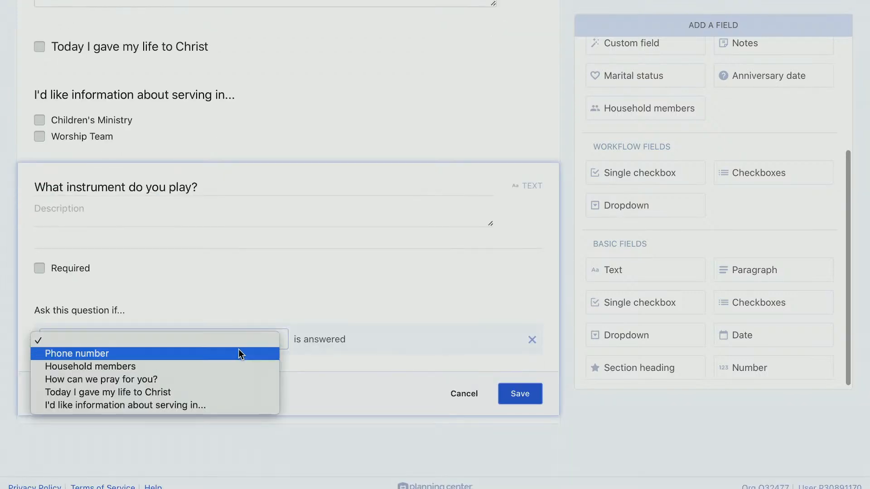
{"action": "left_click", "coordinate": [217, 405]}
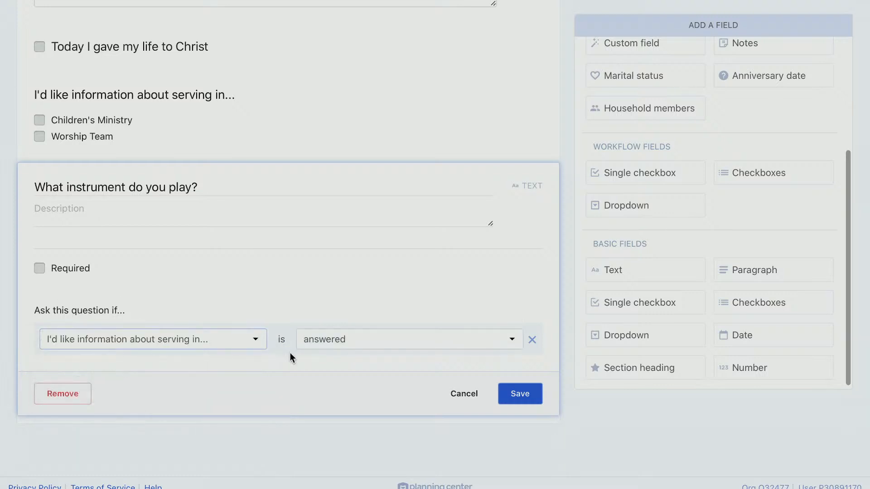
{"action": "left_click", "coordinate": [368, 341]}
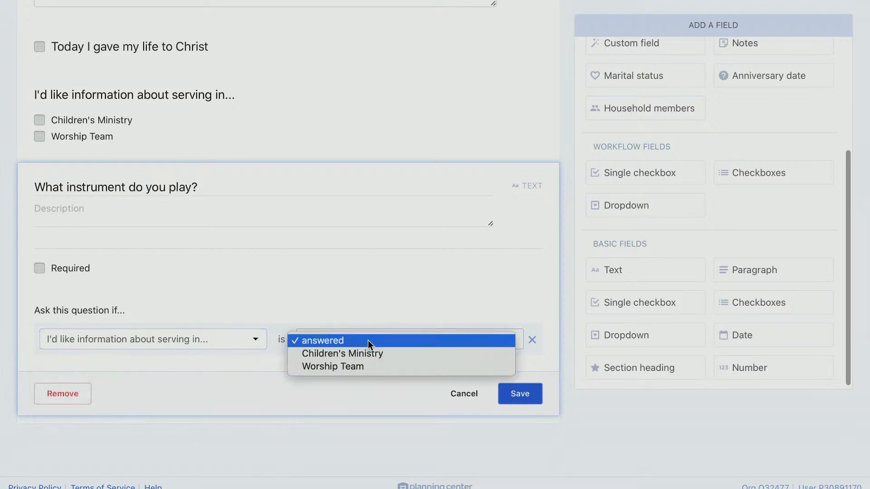
{"action": "left_click", "coordinate": [387, 366]}
{"action": "left_click", "coordinate": [526, 396]}
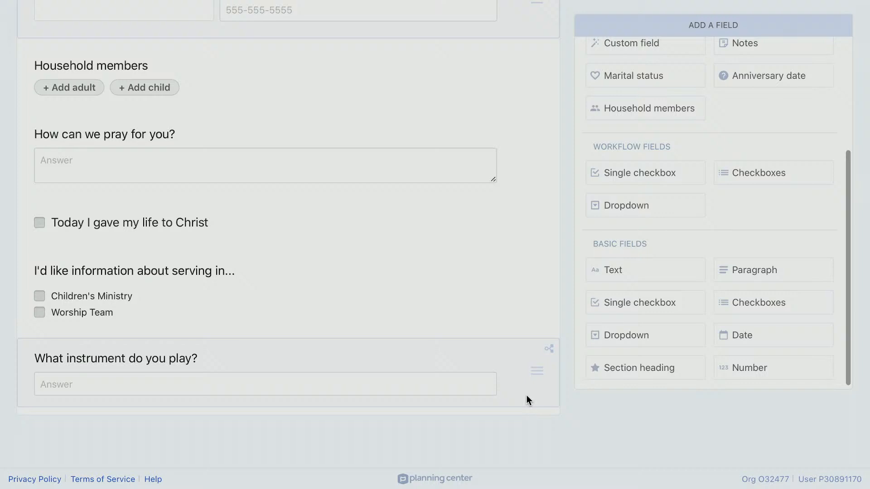
{"action": "scroll", "coordinate": [527, 395], "scroll_direction": "up", "scroll_amount": 7}
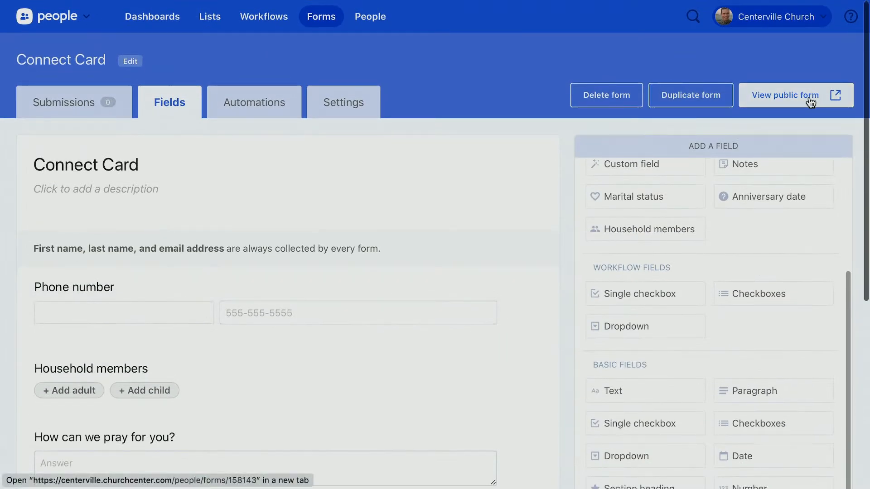
Review the public Connect Card form, then log out of Church Center
{"action": "left_click", "coordinate": [811, 102]}
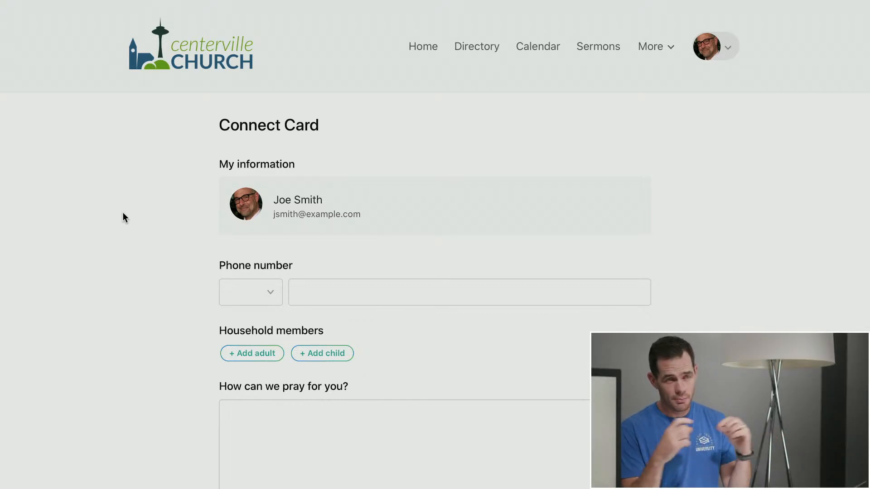
{"action": "scroll", "coordinate": [123, 213], "scroll_direction": "down", "scroll_amount": 3}
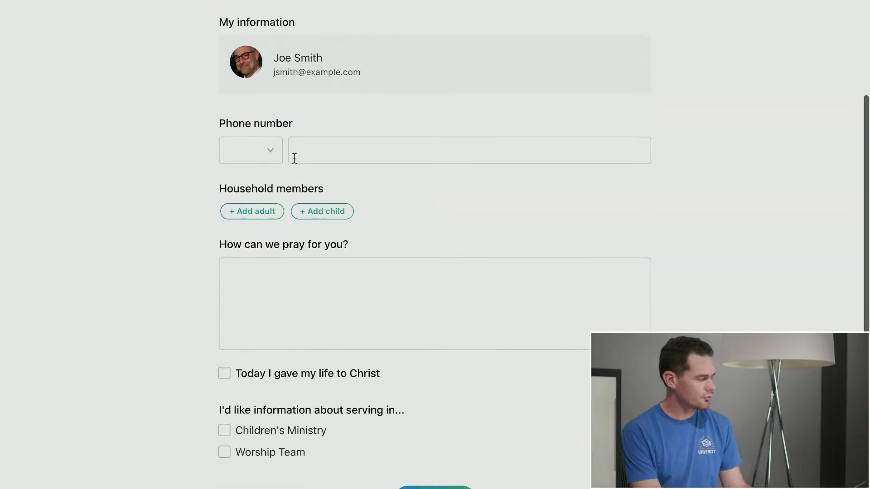
{"action": "scroll", "coordinate": [178, 197], "scroll_direction": "down", "scroll_amount": 2}
{"action": "scroll", "coordinate": [204, 208], "scroll_direction": "up", "scroll_amount": 4}
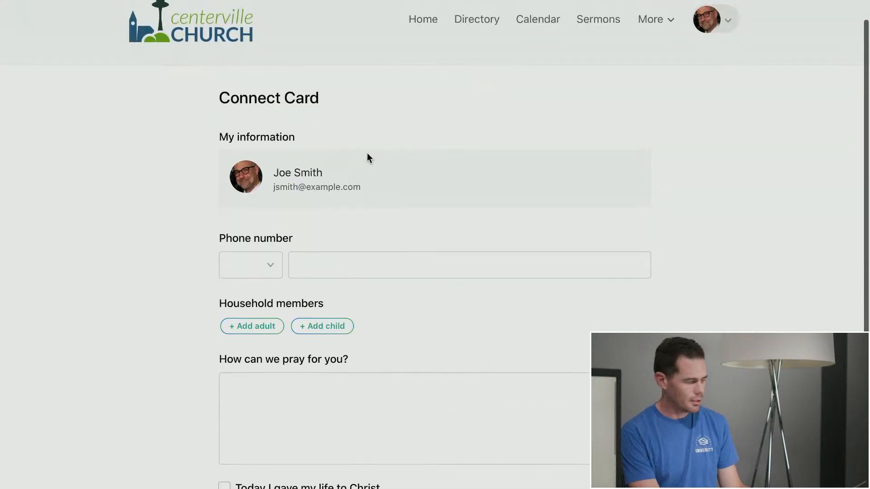
{"action": "left_click", "coordinate": [728, 29]}
{"action": "left_click", "coordinate": [721, 74]}
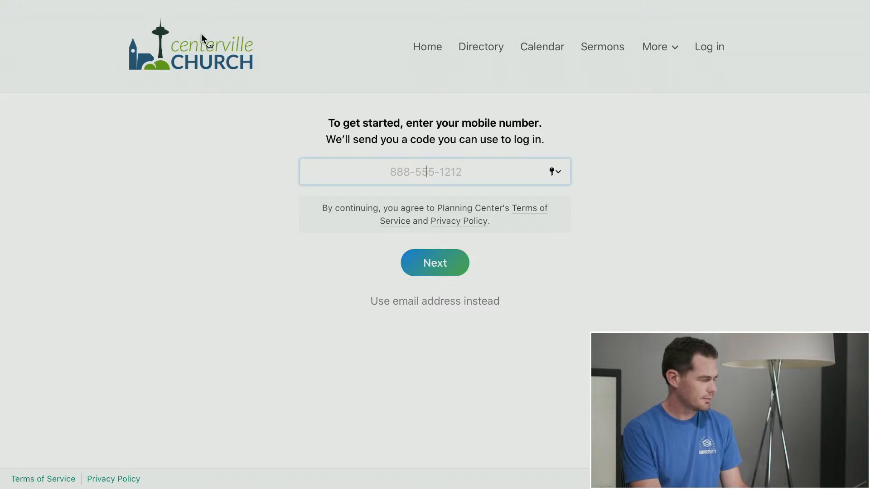
Return to the Connect Card as a guest and enter a first name, last name and e-mail address
{"action": "left_click", "coordinate": [61, 28]}
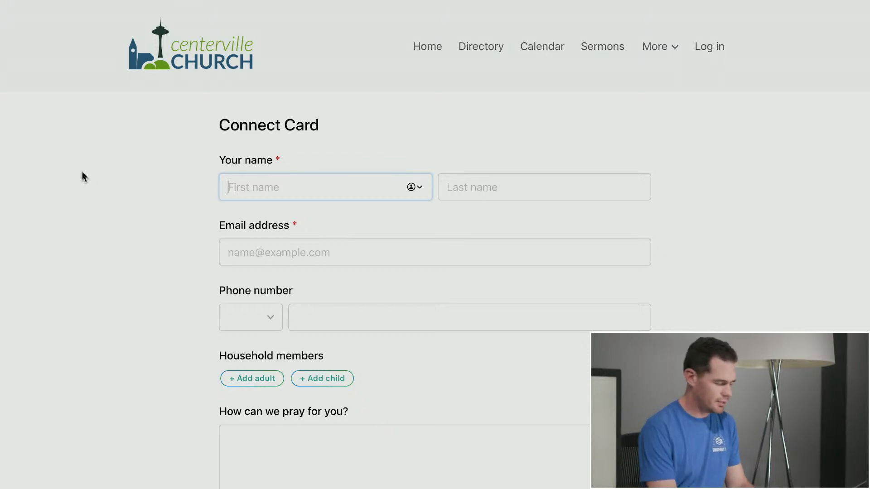
{"action": "key", "text": "Tab"}
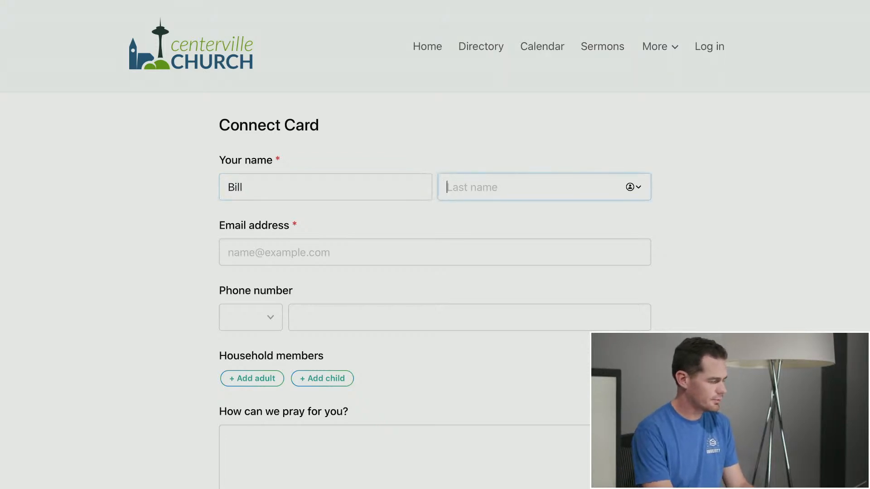
{"action": "key", "text": "Tab"}
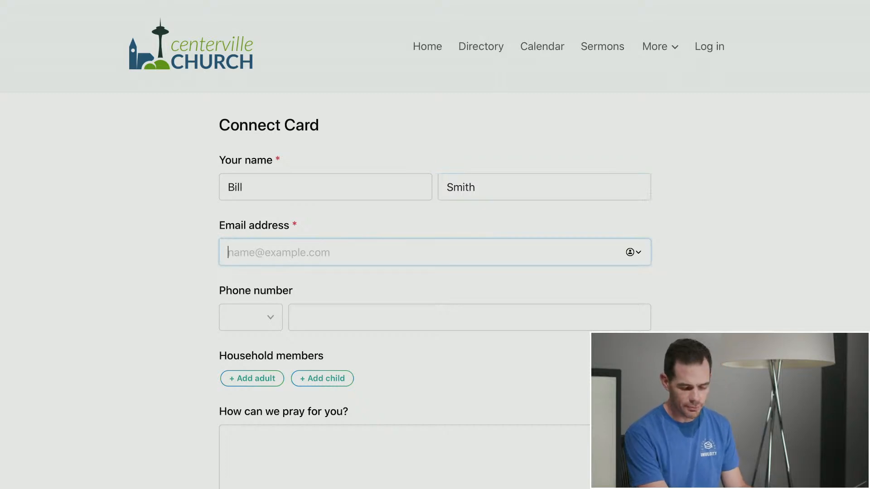
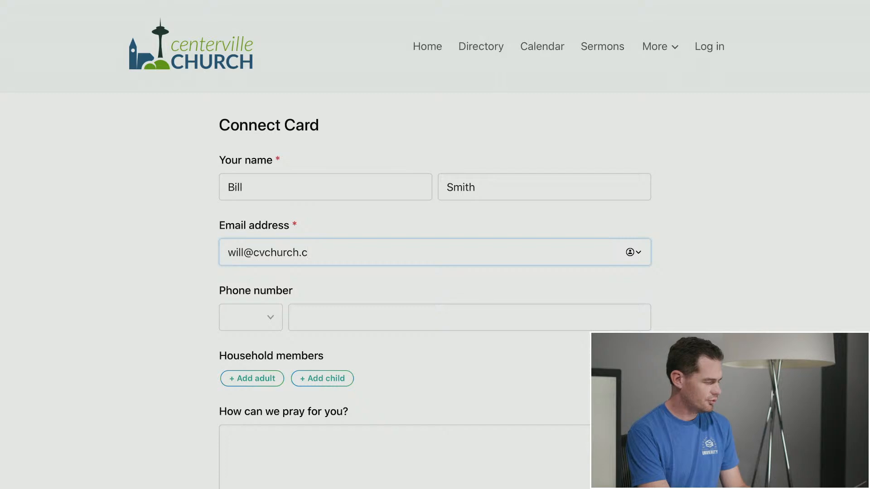
{"action": "key", "text": "Tab"}
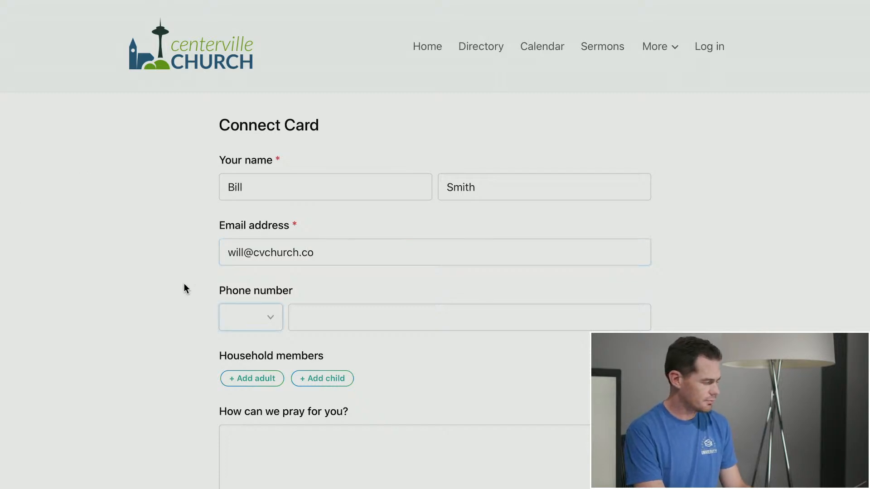
Set the phone type to Mobile and enter the guest's phone number
{"action": "left_click", "coordinate": [249, 327]}
{"action": "left_click", "coordinate": [257, 334]}
{"action": "left_click", "coordinate": [342, 323]}
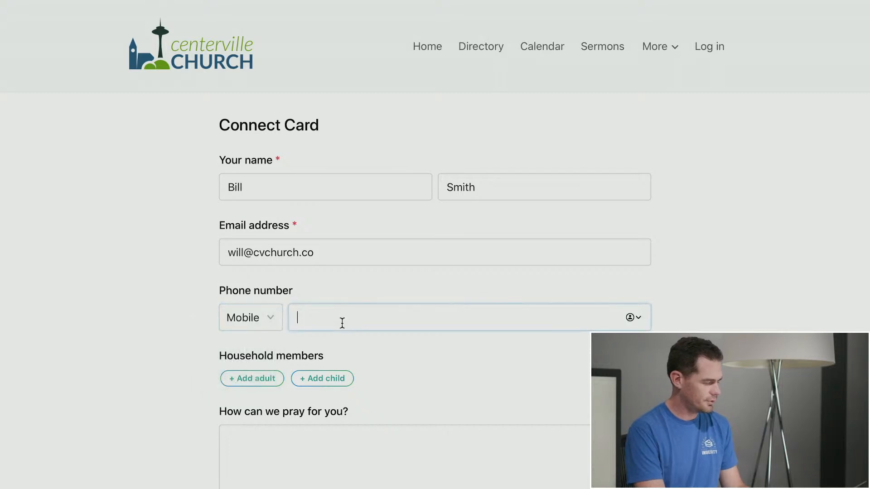
{"action": "type", "text": "619 555-12345"}
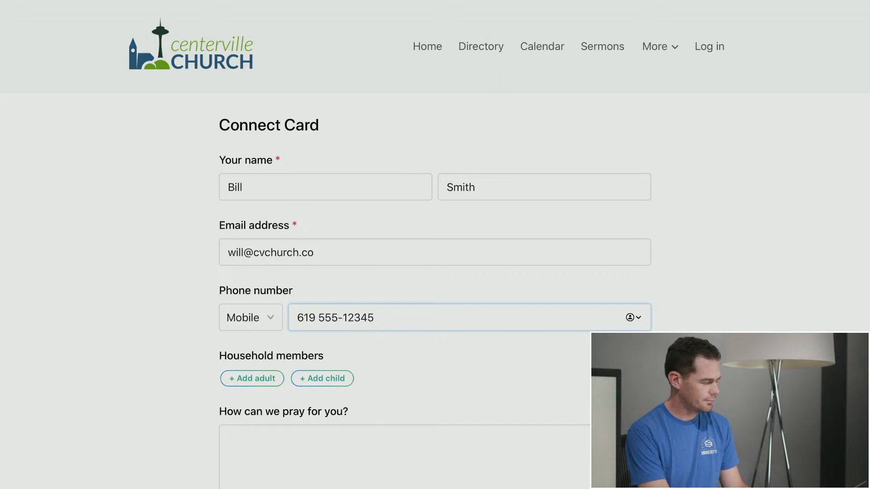
{"action": "key", "text": "BackSpace"}
Tick Children's Ministry in the serving question and submit the card
{"action": "scroll", "coordinate": [51, 330], "scroll_direction": "down", "scroll_amount": 5}
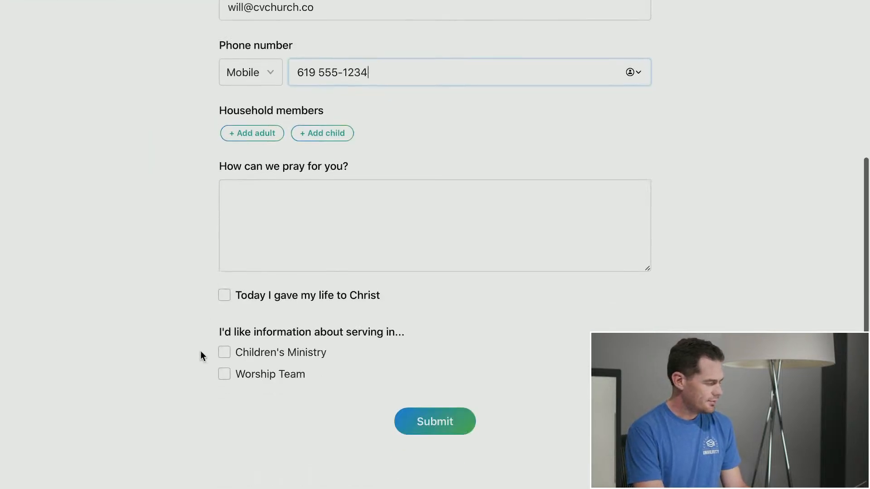
{"action": "scroll", "coordinate": [190, 268], "scroll_direction": "down", "scroll_amount": 1}
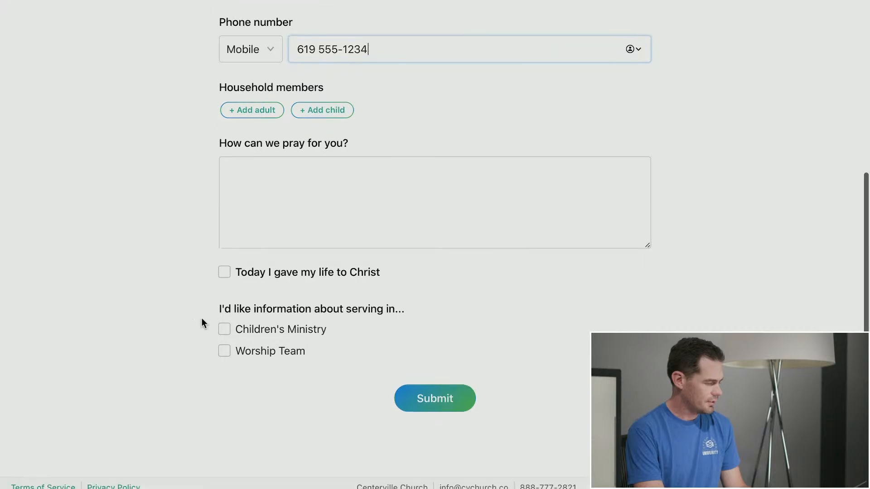
{"action": "left_click", "coordinate": [224, 330]}
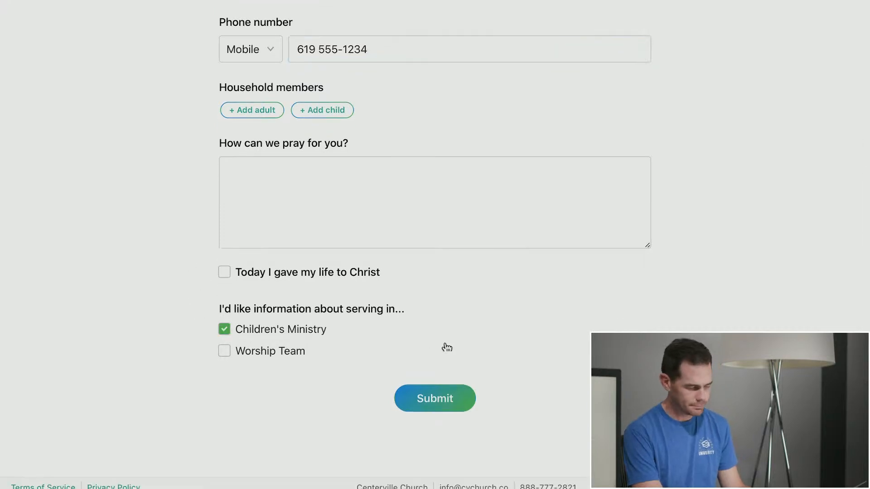
{"action": "left_click", "coordinate": [452, 407]}
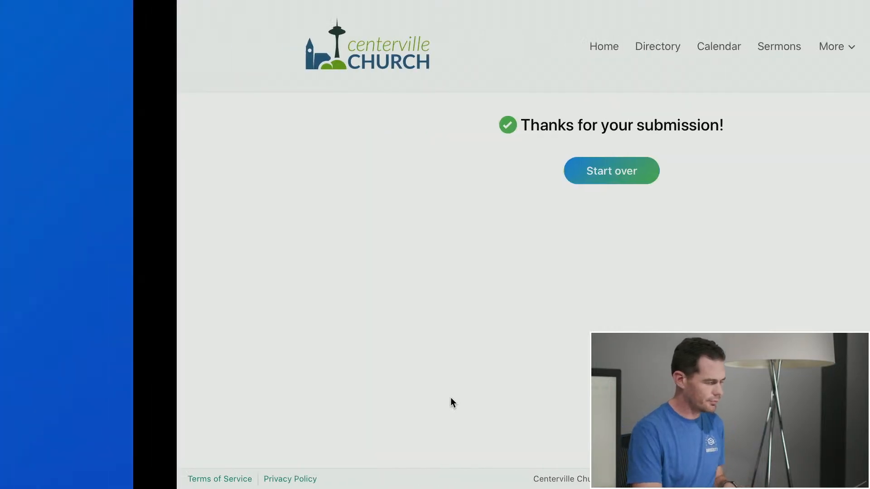
Open the Connect Card's Submissions list in People and view the new submission's details
{"action": "mouse_move", "coordinate": [339, 2]}
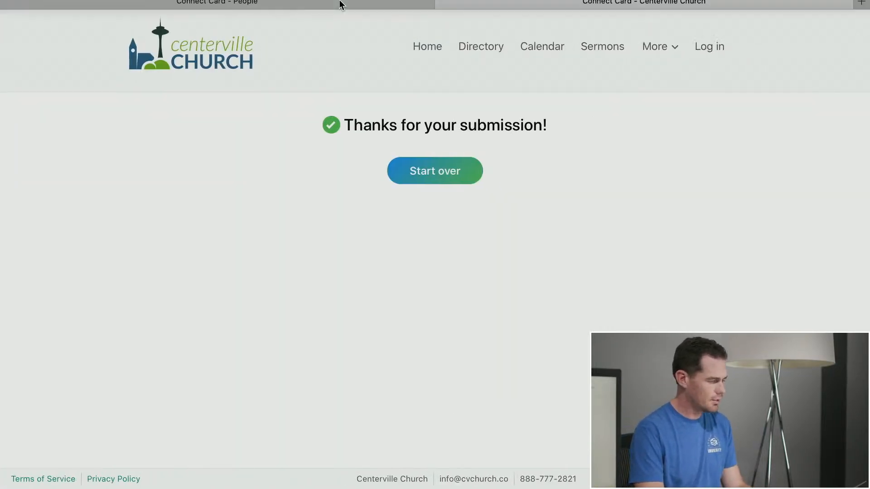
{"action": "left_click", "coordinate": [267, 45]}
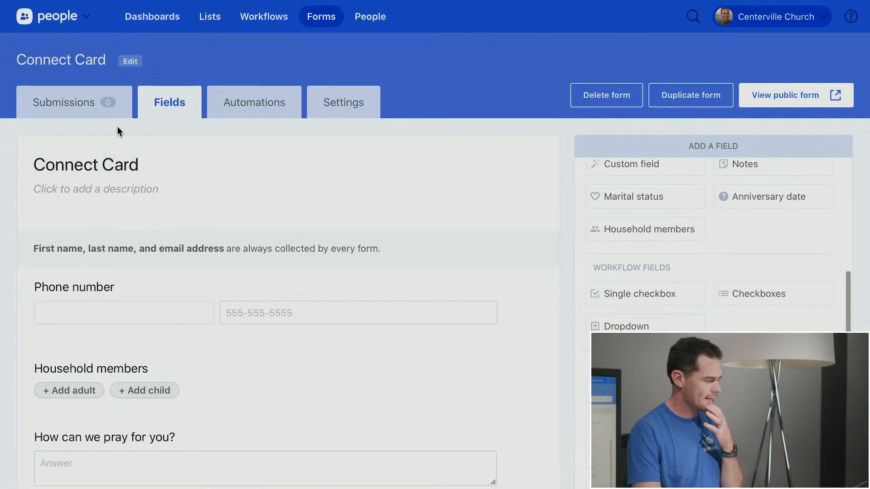
{"action": "left_click", "coordinate": [90, 104]}
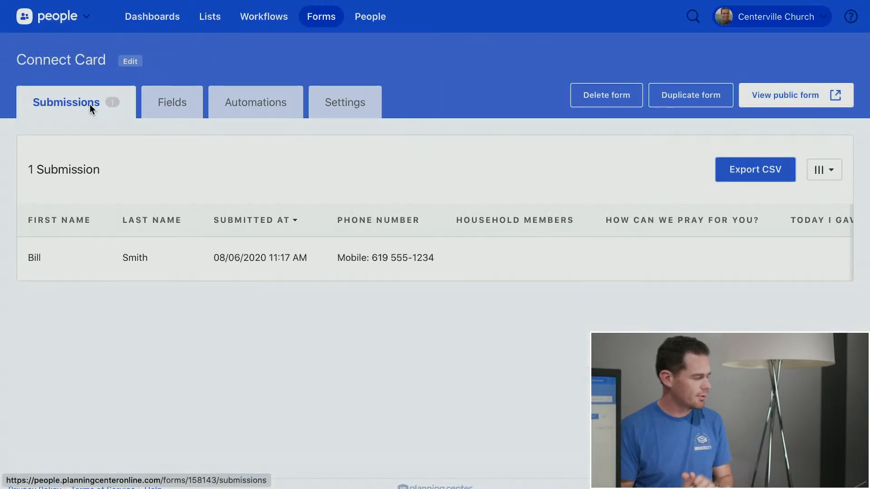
{"action": "left_click", "coordinate": [42, 271]}
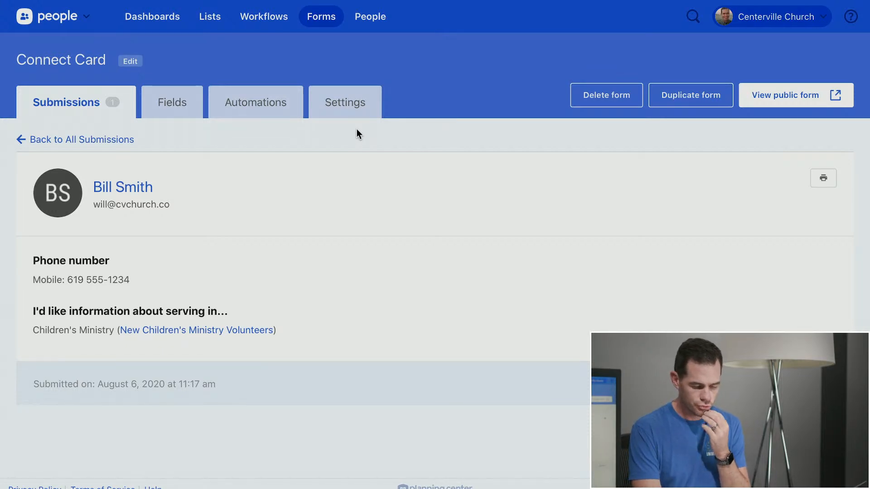
Show the Connect Card form's Settings page with Form Status and embed details
{"action": "left_click", "coordinate": [356, 102]}
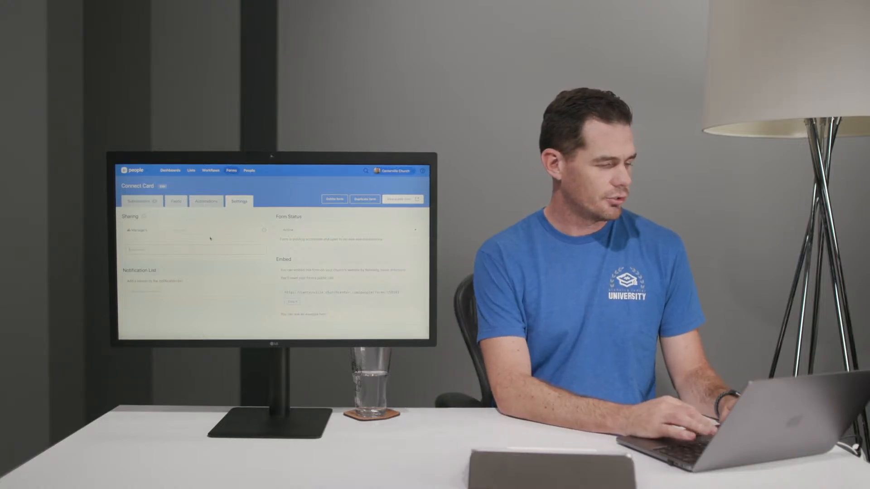
Share the Connect Card form with a staff member and give them Manage permission
{"action": "type", "text": "Dic"}
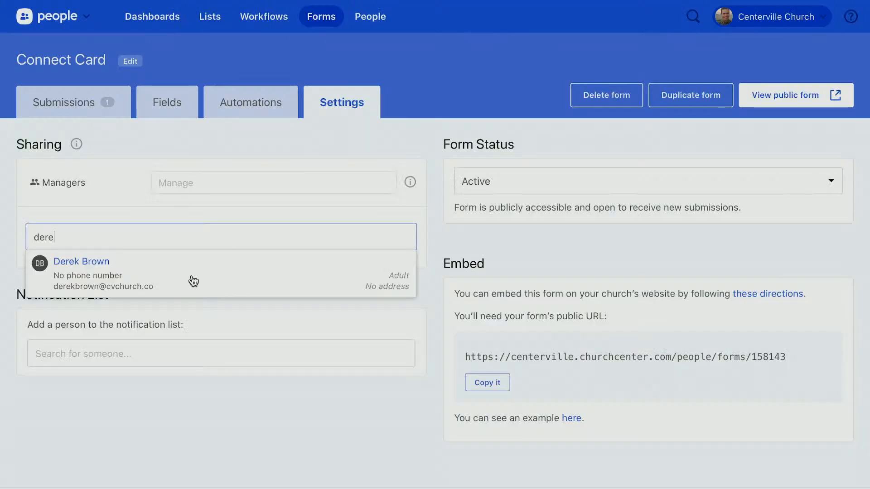
{"action": "left_click", "coordinate": [156, 284]}
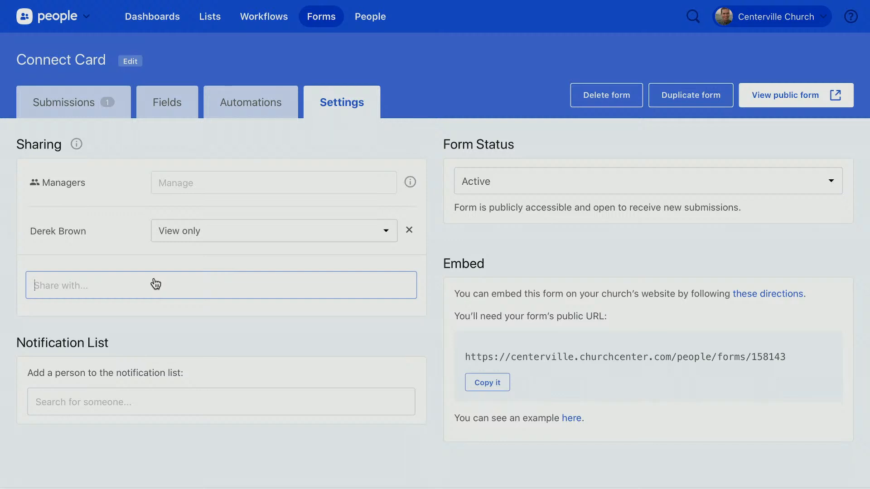
{"action": "left_click", "coordinate": [109, 222]}
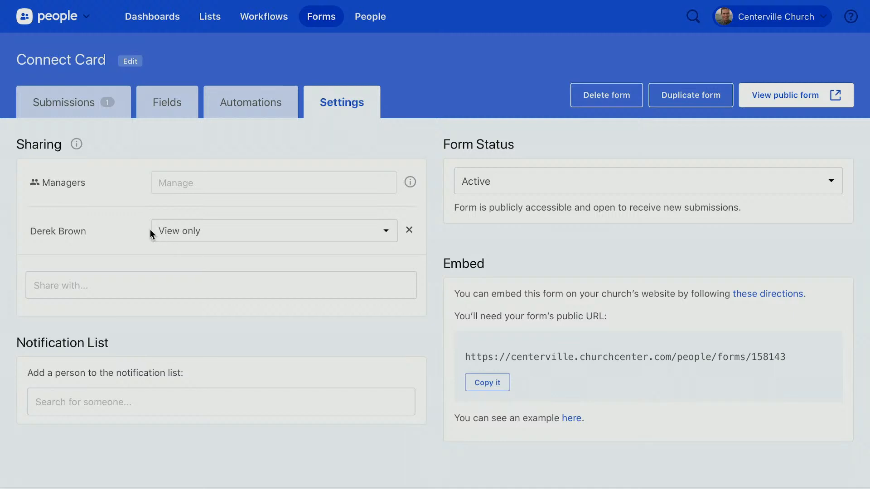
{"action": "left_click", "coordinate": [182, 232]}
{"action": "left_click", "coordinate": [105, 249]}
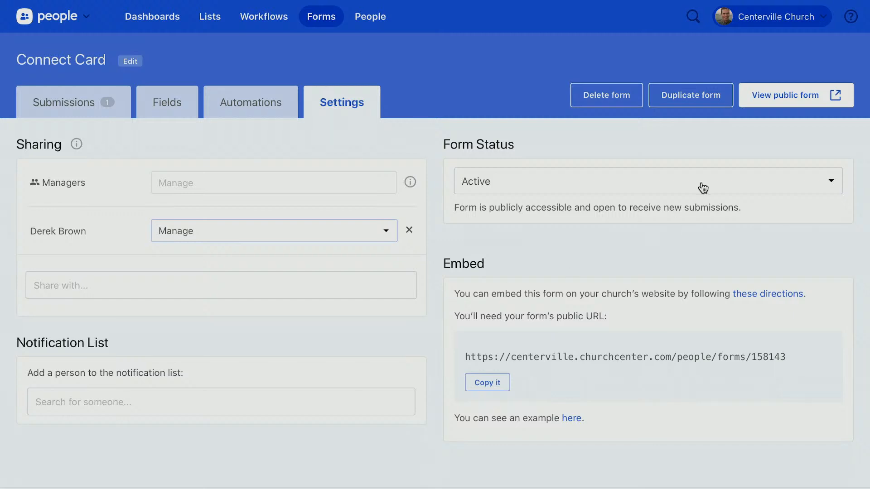
Look over the form's public URL, then go to the form's Automations page
{"action": "scroll", "coordinate": [776, 240], "scroll_direction": "down", "scroll_amount": 1}
{"action": "scroll", "coordinate": [775, 240], "scroll_direction": "up", "scroll_amount": 1}
{"action": "scroll", "coordinate": [595, 247], "scroll_direction": "down", "scroll_amount": 3}
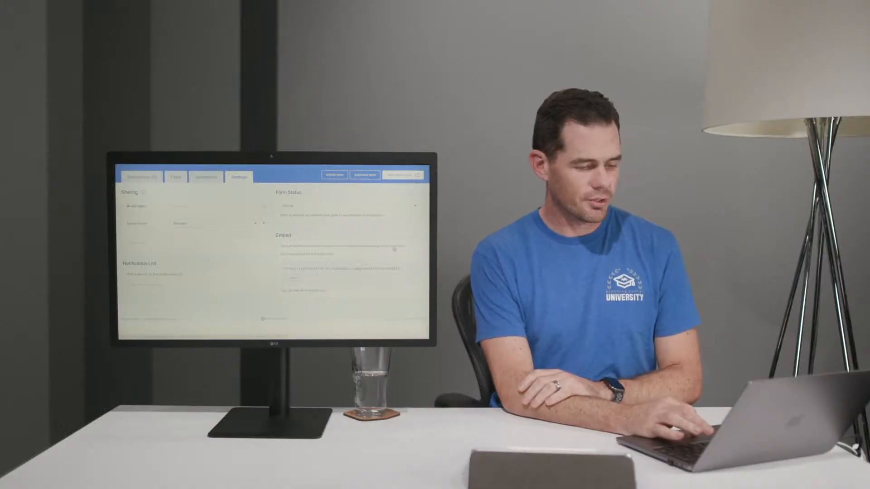
{"action": "left_click_drag", "start_coordinate": [295, 269], "coordinate": [317, 269]}
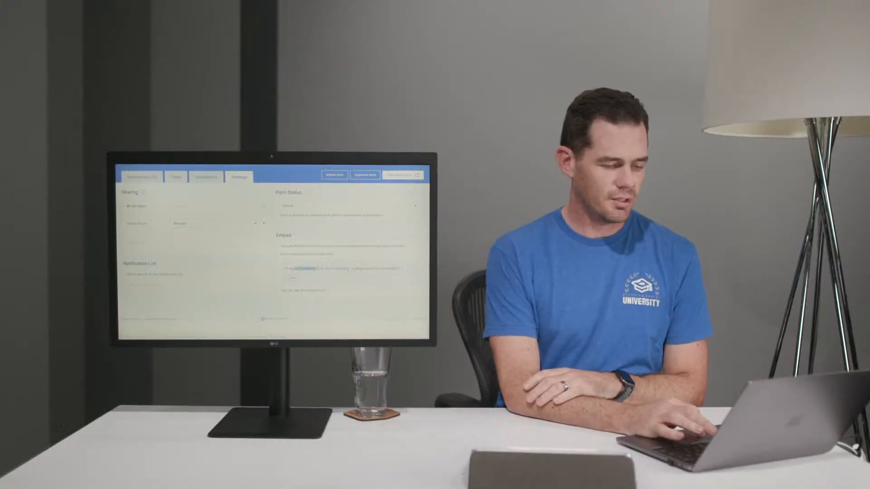
{"action": "left_click", "coordinate": [322, 277]}
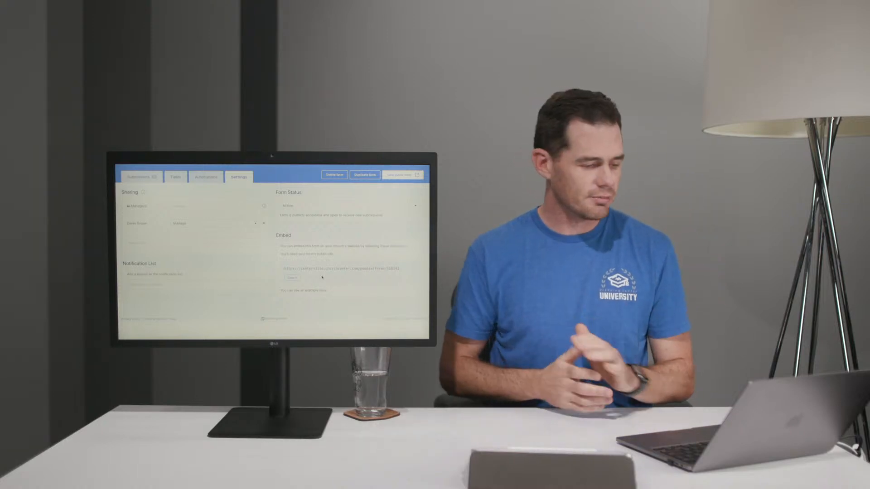
{"action": "scroll", "coordinate": [322, 277], "scroll_direction": "up", "scroll_amount": 3}
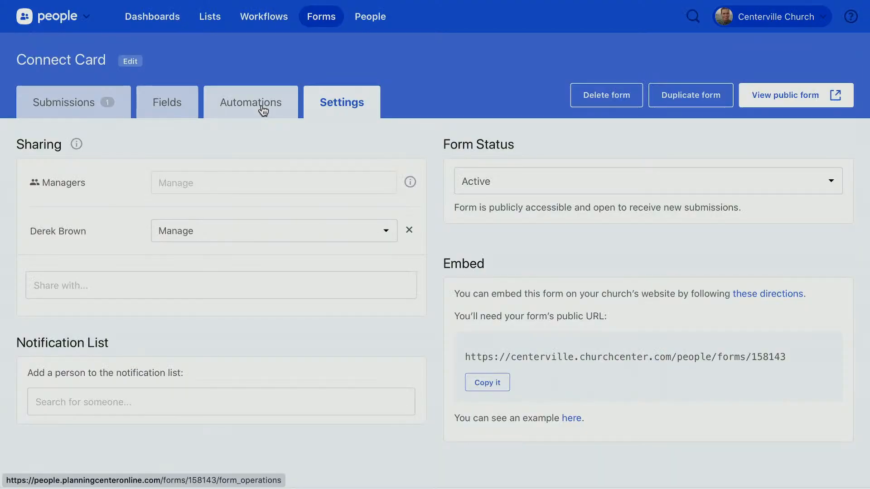
{"action": "left_click", "coordinate": [263, 111]}
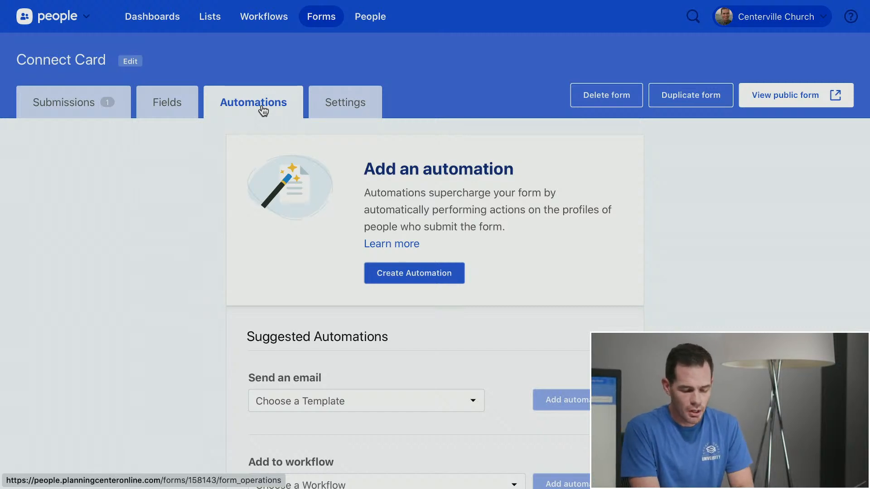
{"action": "scroll", "coordinate": [112, 325], "scroll_direction": "down", "scroll_amount": 2}
{"action": "scroll", "coordinate": [112, 326], "scroll_direction": "up", "scroll_amount": 2}
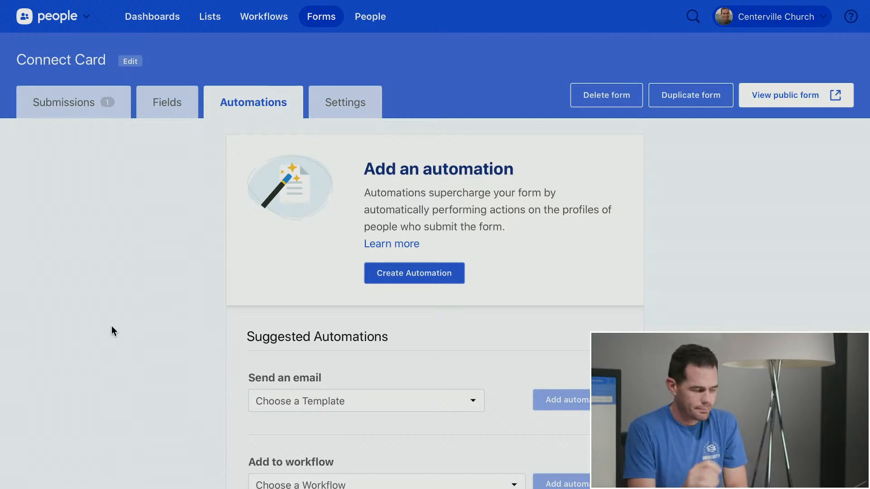
Open a submission and its submitter's card in the New Children's Ministry Volunteers workflow
{"action": "left_click", "coordinate": [96, 113]}
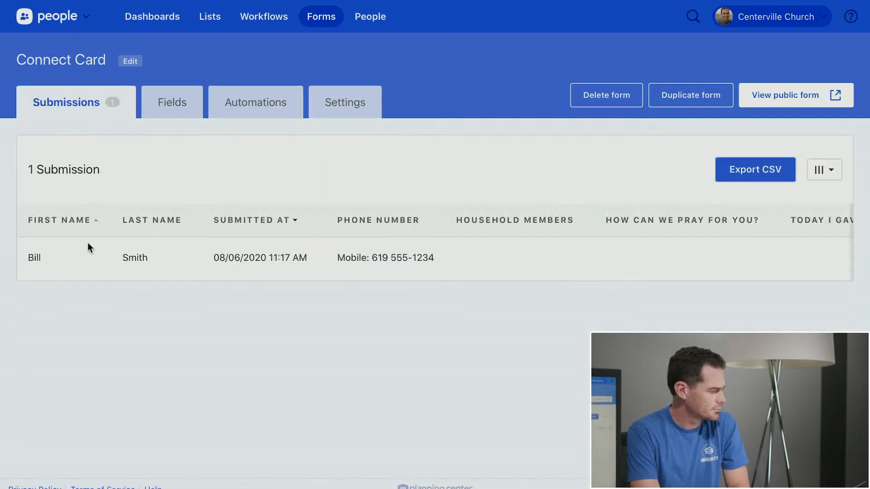
{"action": "left_click", "coordinate": [53, 257]}
{"action": "scroll", "coordinate": [202, 303], "scroll_direction": "down", "scroll_amount": 1}
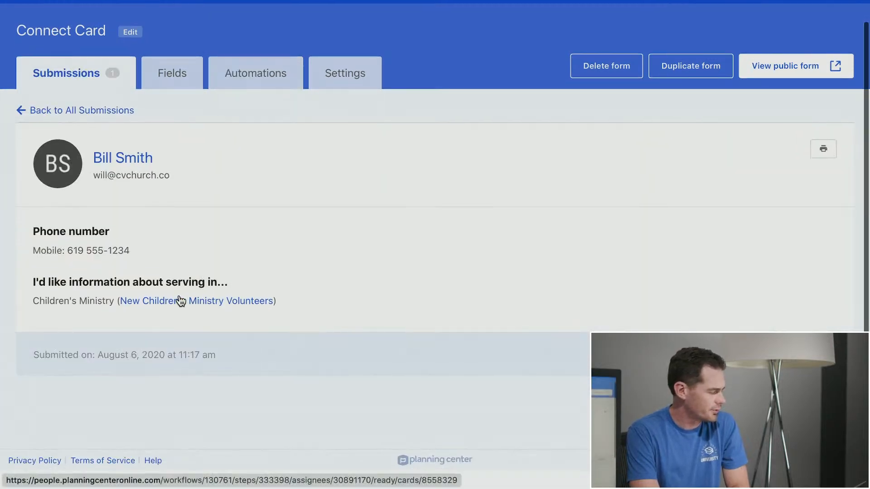
{"action": "left_click", "coordinate": [180, 301]}
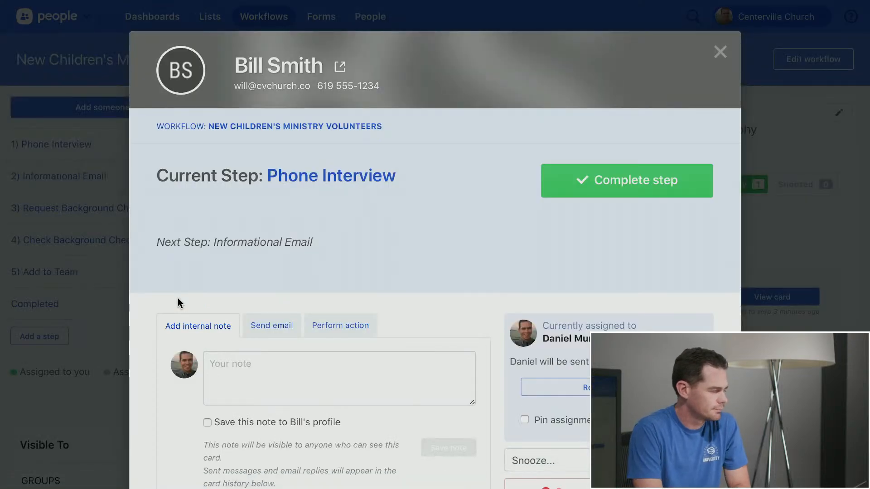
Close and reopen the workflow card, then bring up the submitter's full People profile
{"action": "scroll", "coordinate": [401, 243], "scroll_direction": "down", "scroll_amount": 1}
{"action": "scroll", "coordinate": [402, 243], "scroll_direction": "up", "scroll_amount": 1}
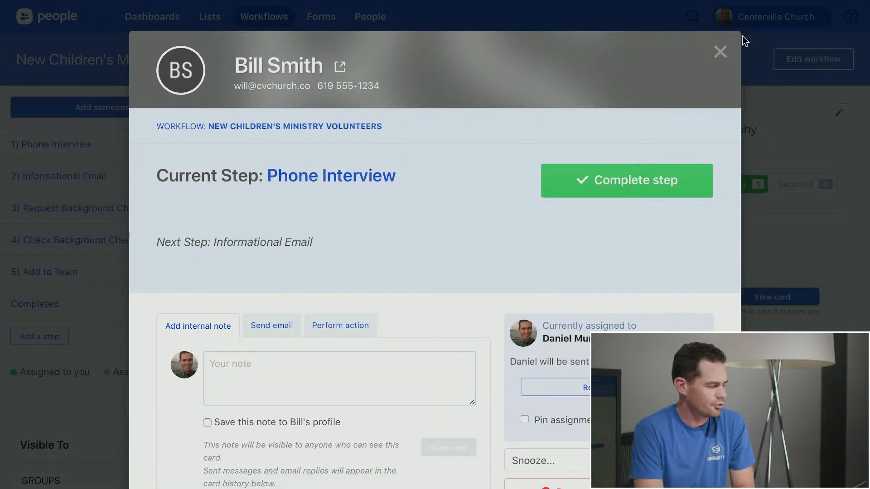
{"action": "left_click", "coordinate": [721, 53]}
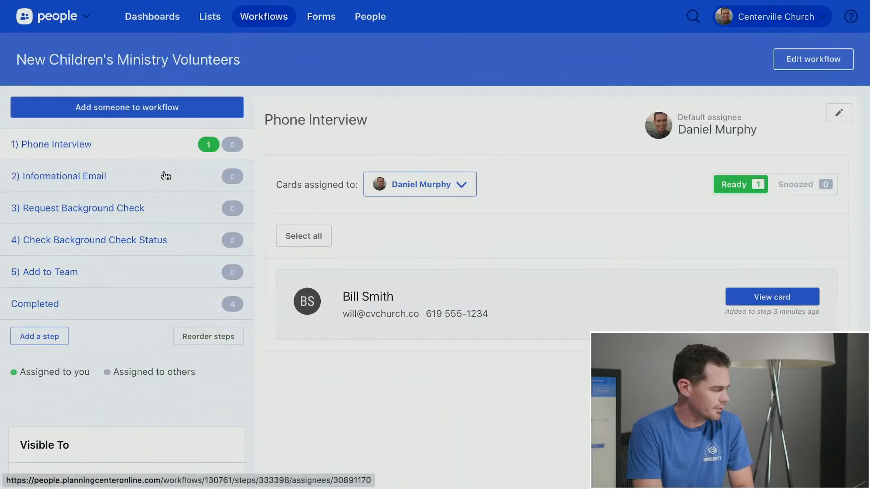
{"action": "left_click", "coordinate": [357, 296]}
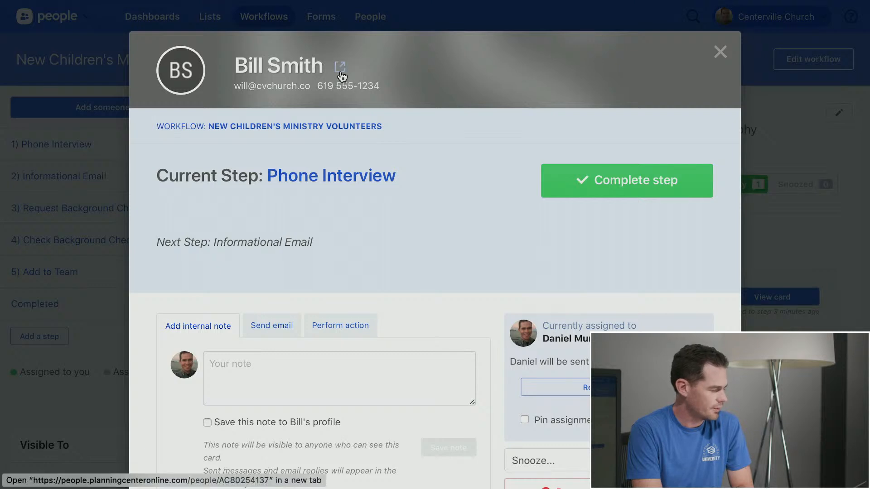
{"action": "left_click", "coordinate": [340, 68]}
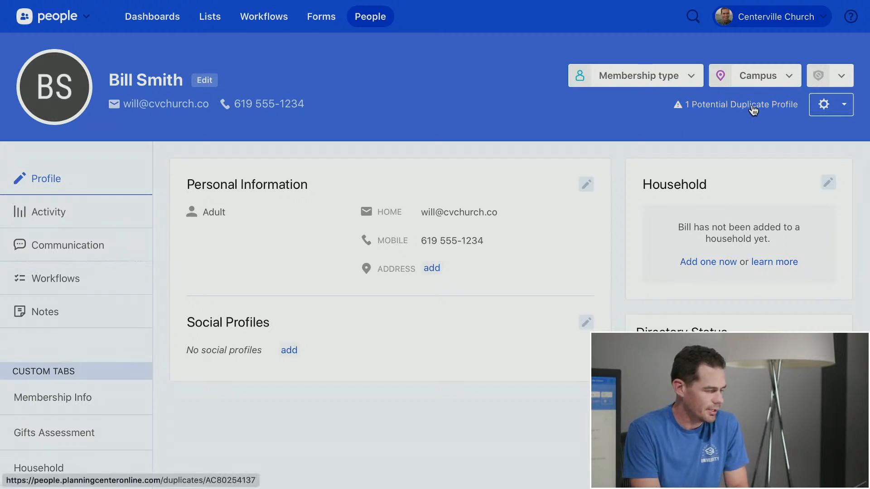
Compare the profile's details with its 1 potential duplicate and start merging the duplicate in
{"action": "left_click", "coordinate": [767, 106]}
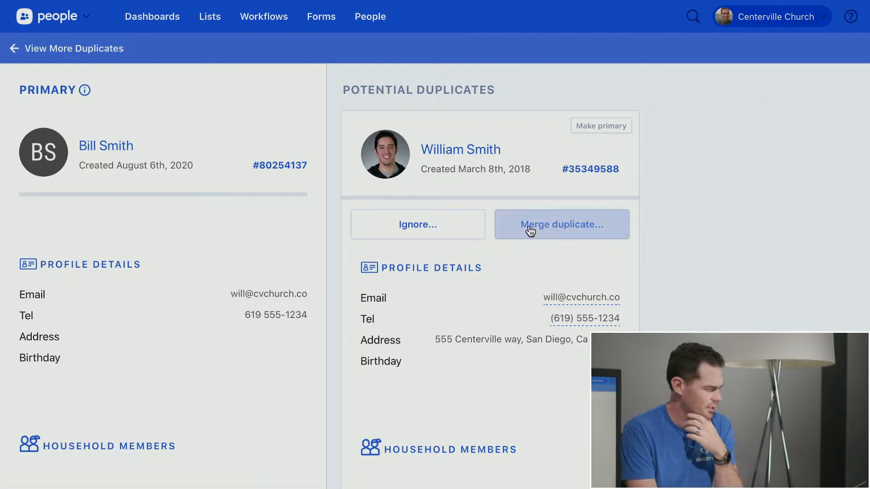
{"action": "mouse_move", "coordinate": [607, 299]}
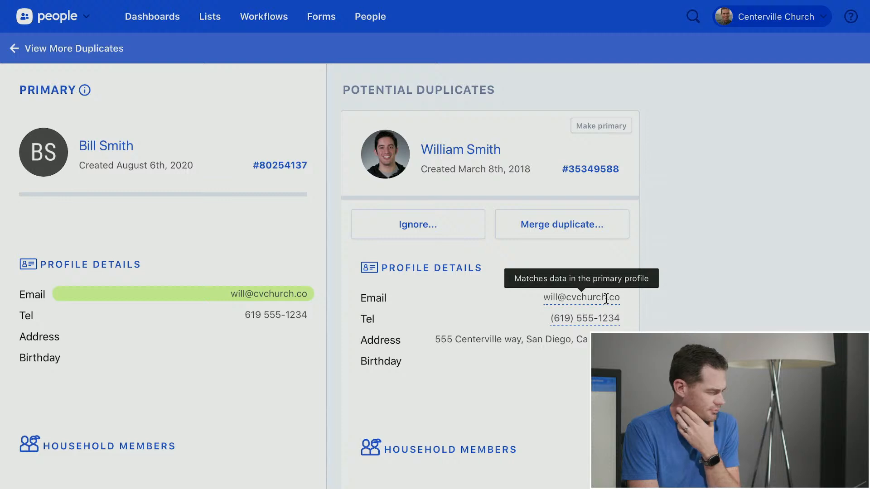
{"action": "mouse_move", "coordinate": [605, 317]}
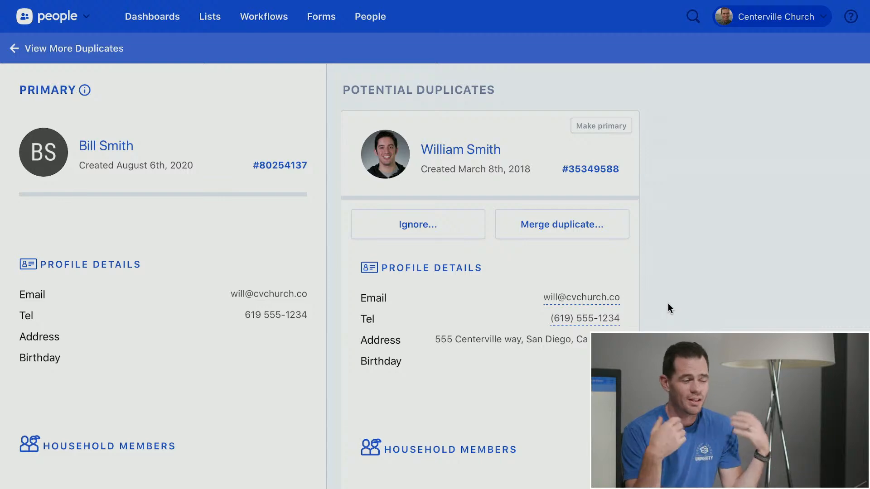
{"action": "scroll", "coordinate": [668, 303], "scroll_direction": "down", "scroll_amount": 2}
{"action": "scroll", "coordinate": [668, 303], "scroll_direction": "down", "scroll_amount": 7}
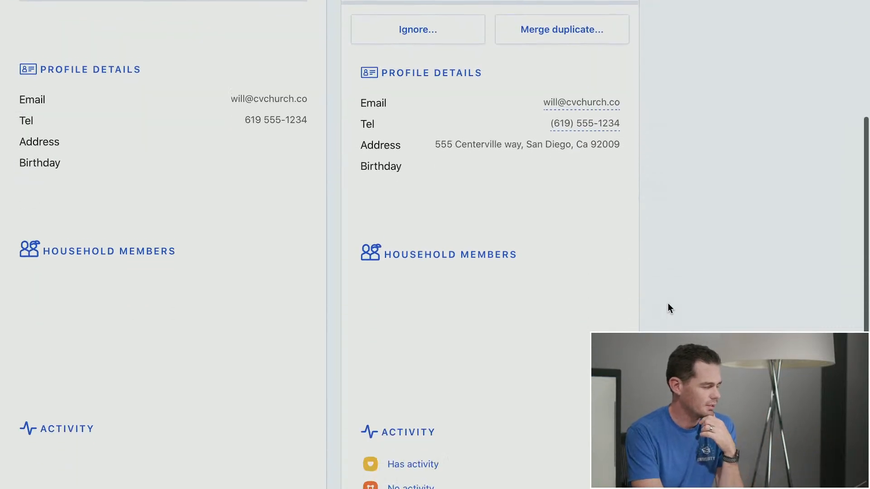
{"action": "scroll", "coordinate": [668, 304], "scroll_direction": "up", "scroll_amount": 8}
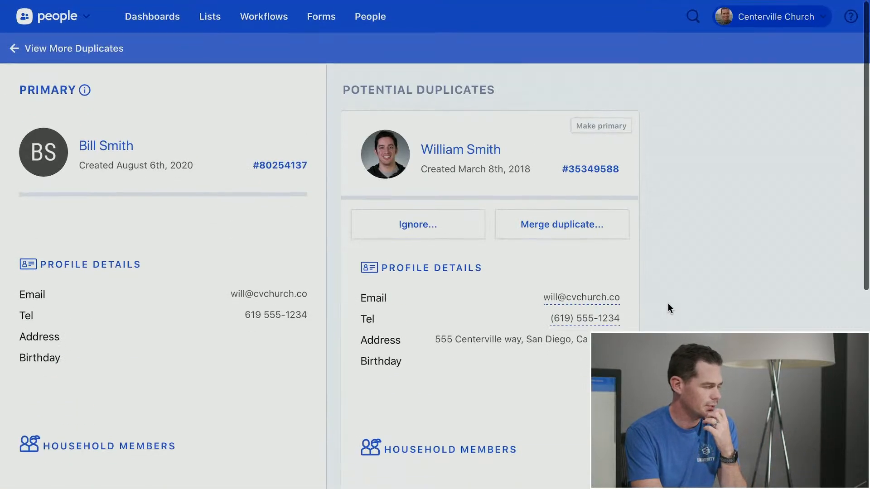
{"action": "left_click", "coordinate": [547, 223]}
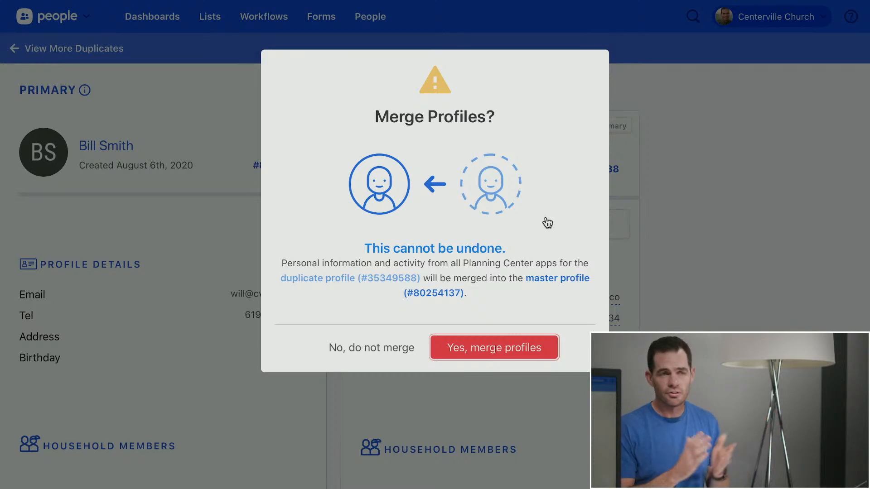
Cancel the merge, view the 9 potential duplicates from Dashboards, then return to the overview
{"action": "left_click", "coordinate": [353, 350]}
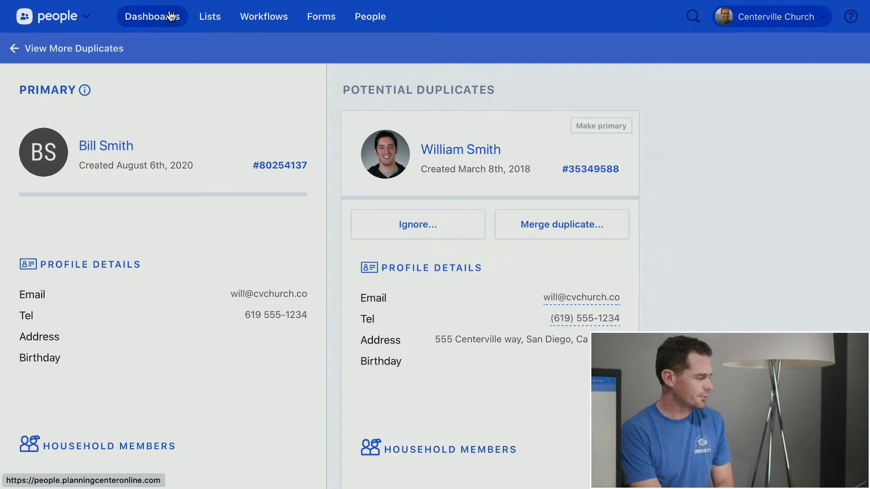
{"action": "left_click", "coordinate": [171, 17]}
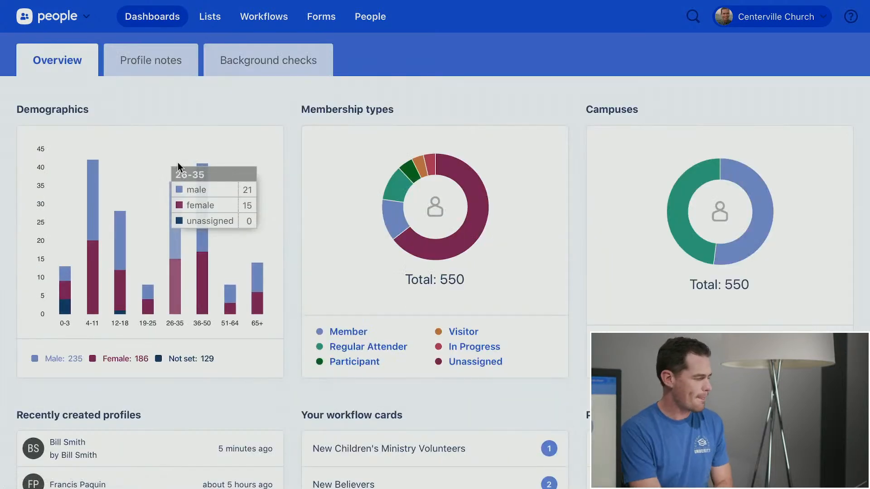
{"action": "scroll", "coordinate": [519, 88], "scroll_direction": "down", "scroll_amount": 2}
{"action": "scroll", "coordinate": [600, 251], "scroll_direction": "down", "scroll_amount": 2}
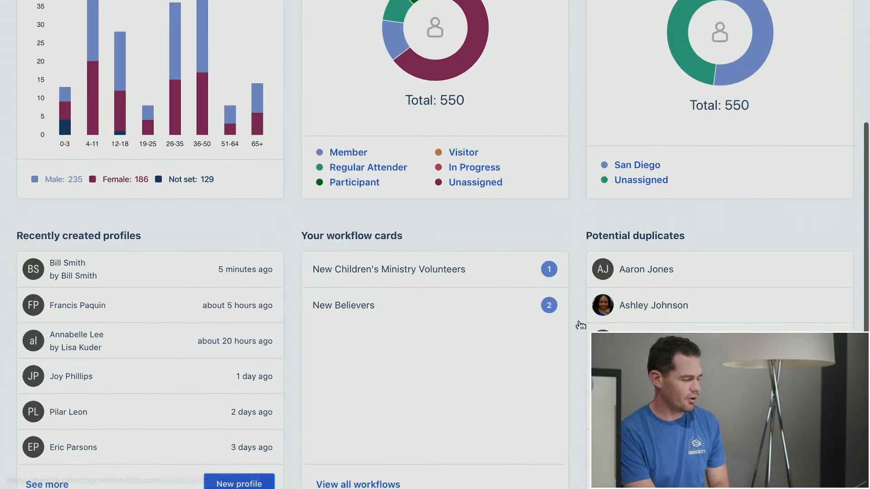
{"action": "scroll", "coordinate": [581, 325], "scroll_direction": "down", "scroll_amount": 1}
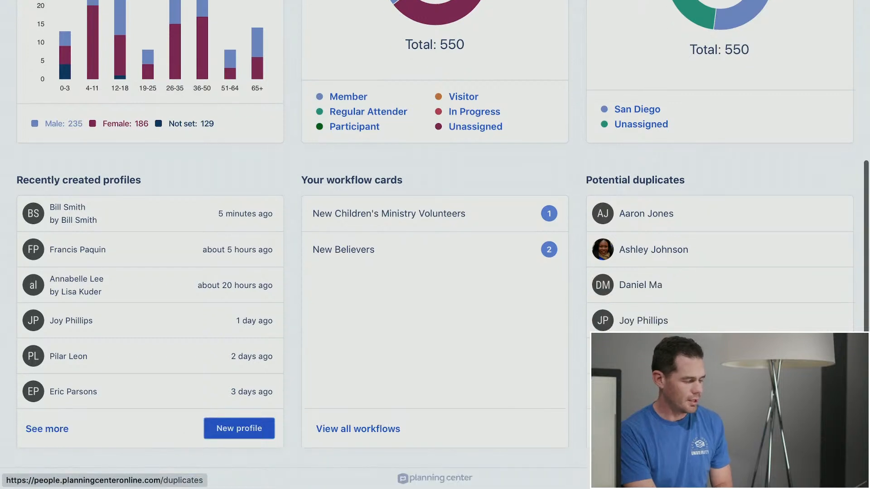
{"action": "left_click", "coordinate": [651, 435]}
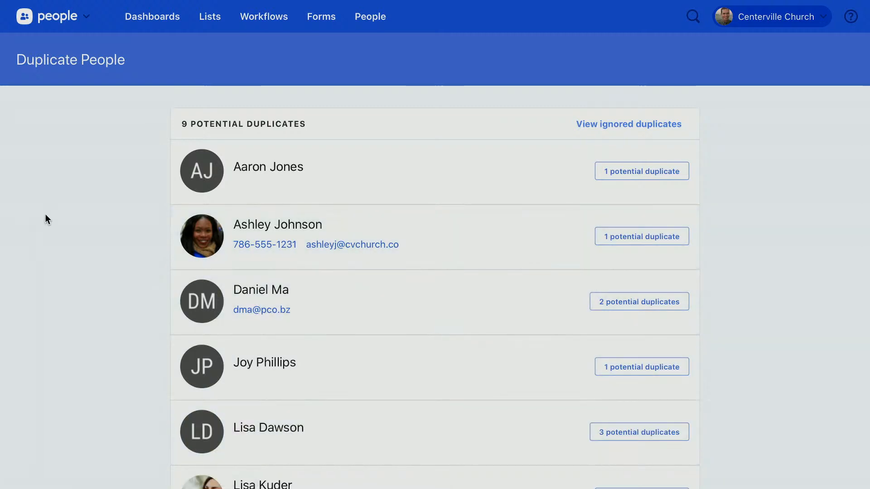
{"action": "left_click", "coordinate": [142, 22]}
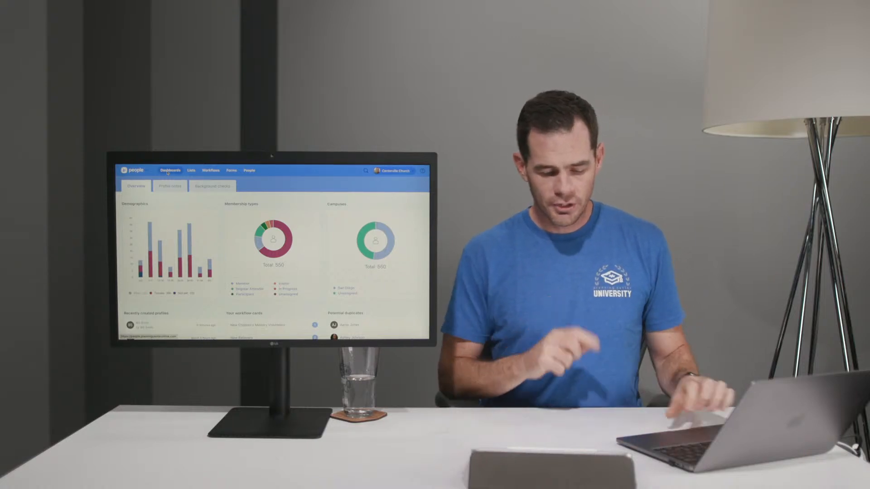
Go to the Lists page showing the four saved lists
{"action": "left_click", "coordinate": [194, 172]}
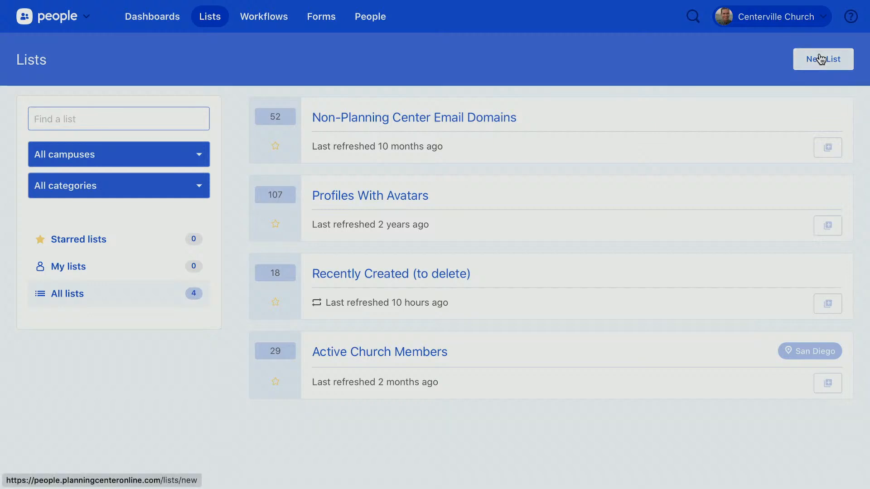
Build a new list with the rule Personal > Age between 5 and 12 years, giving 45 matches
{"action": "left_click", "coordinate": [822, 59]}
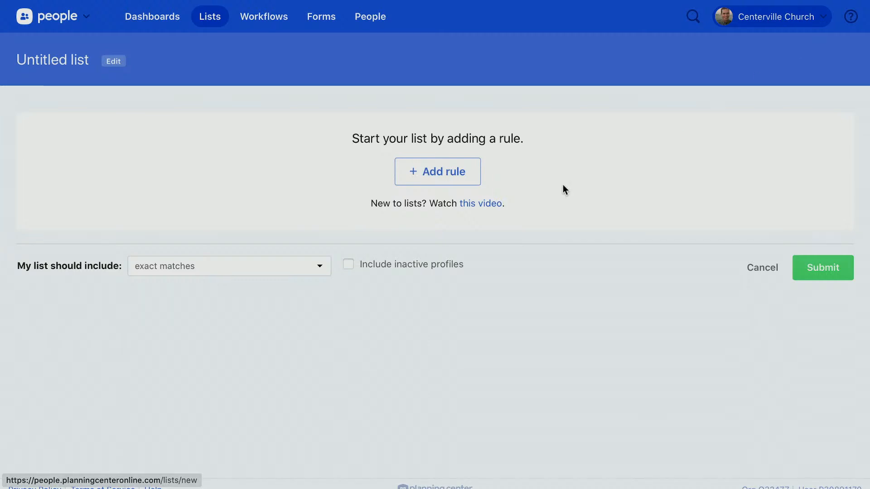
{"action": "left_click", "coordinate": [474, 175]}
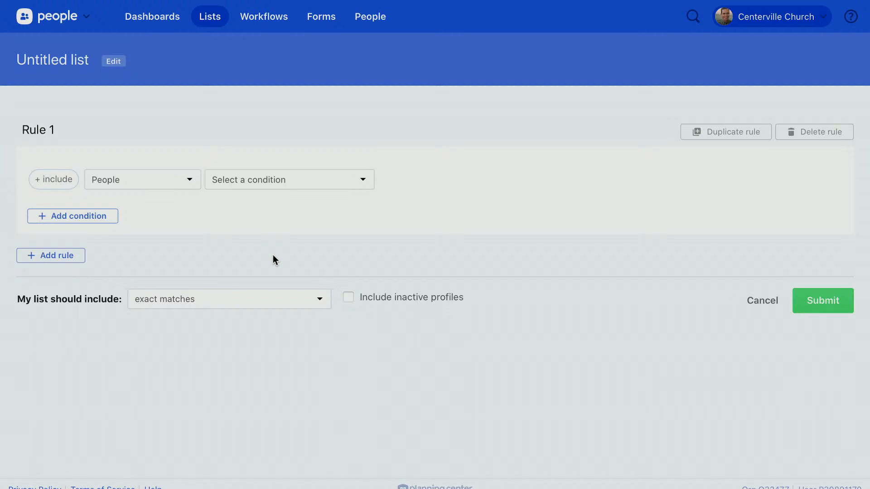
{"action": "left_click", "coordinate": [357, 189]}
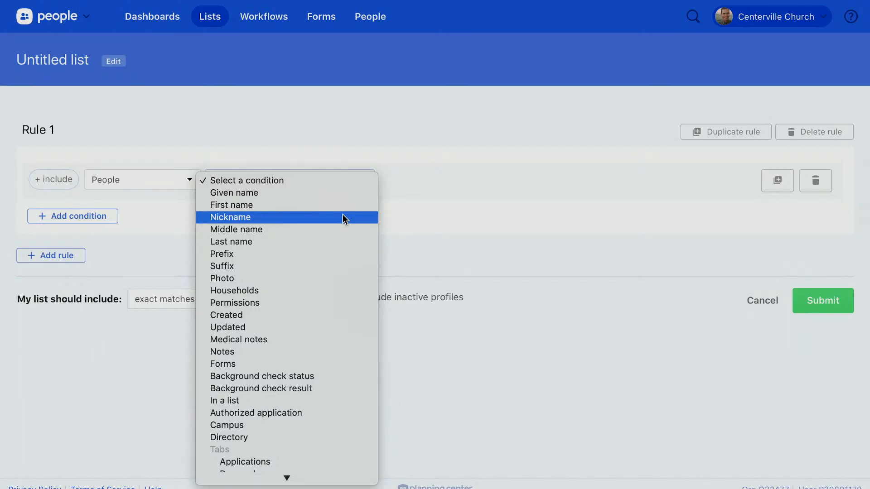
{"action": "scroll", "coordinate": [342, 213], "scroll_direction": "down", "scroll_amount": 5}
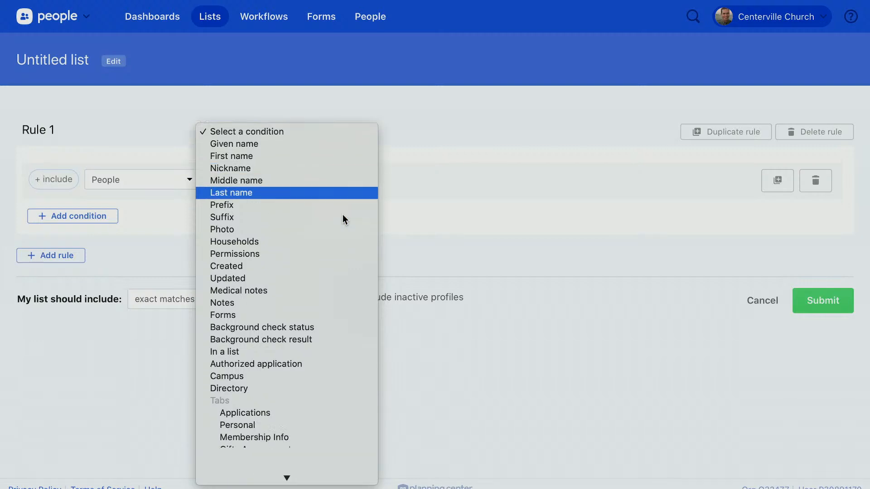
{"action": "left_click", "coordinate": [306, 278]}
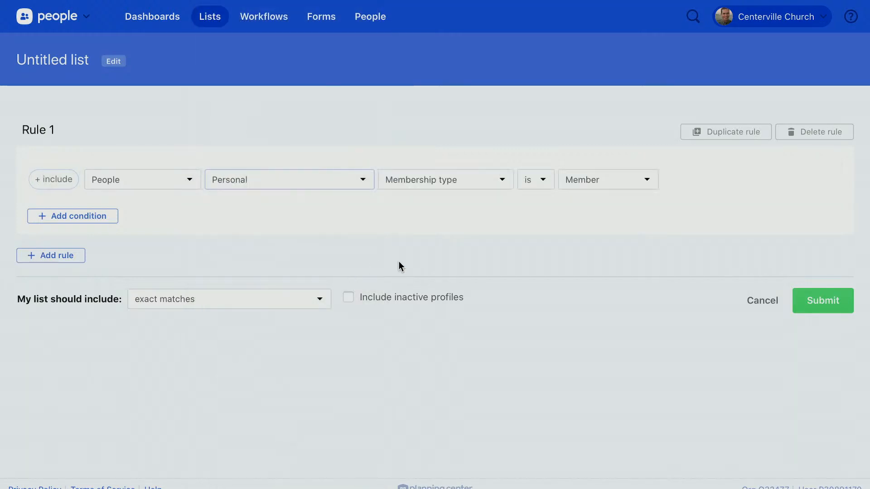
{"action": "left_click", "coordinate": [500, 182]}
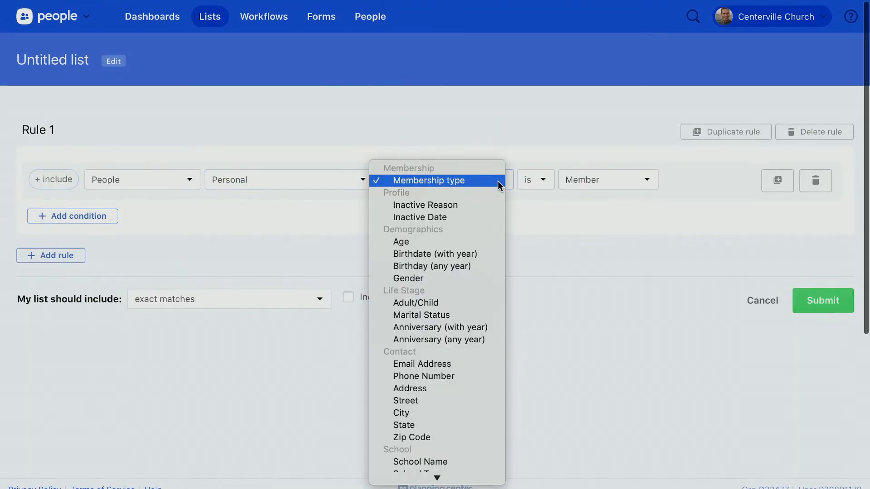
{"action": "left_click", "coordinate": [464, 244]}
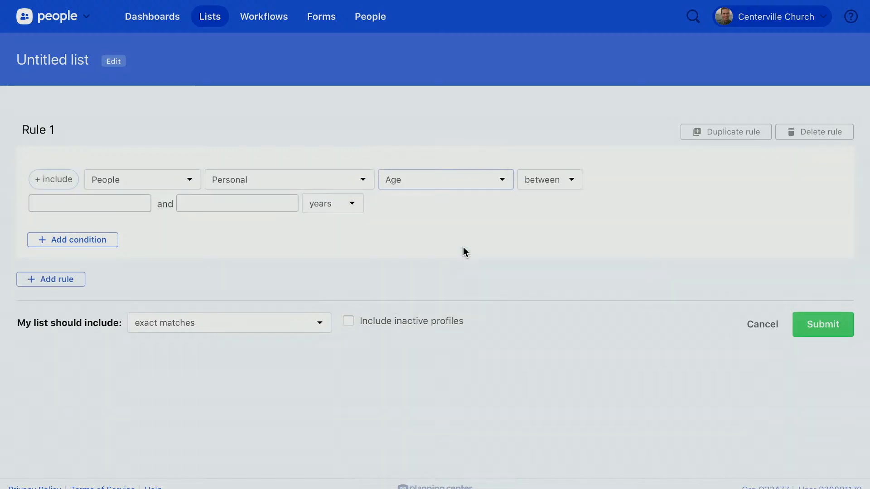
{"action": "left_click", "coordinate": [70, 204]}
{"action": "type", "text": "5"}
{"action": "left_click", "coordinate": [216, 203]}
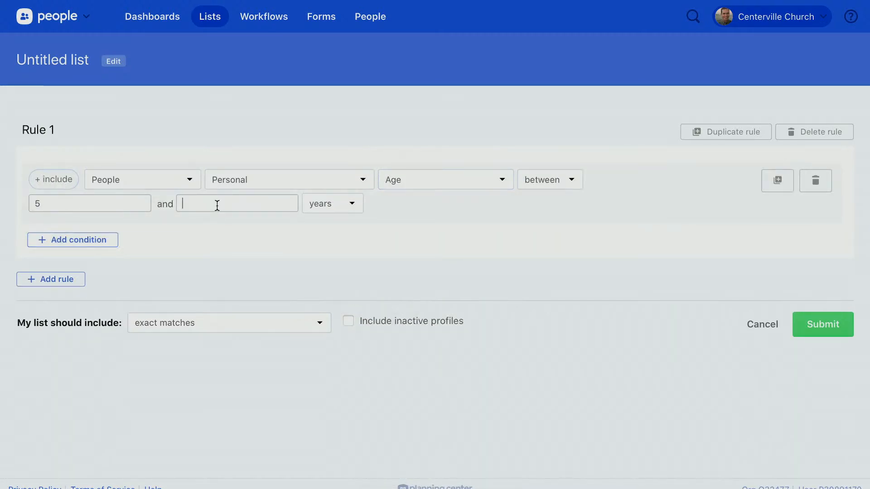
{"action": "type", "text": "12"}
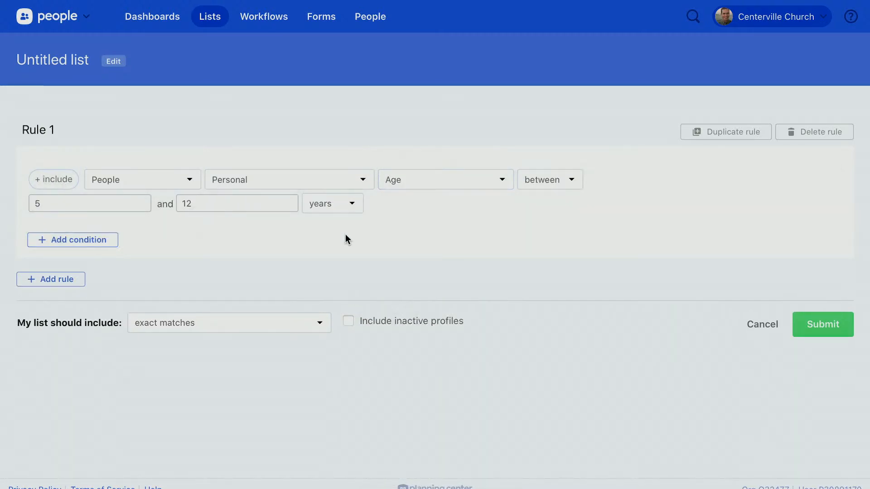
{"action": "left_click", "coordinate": [823, 332]}
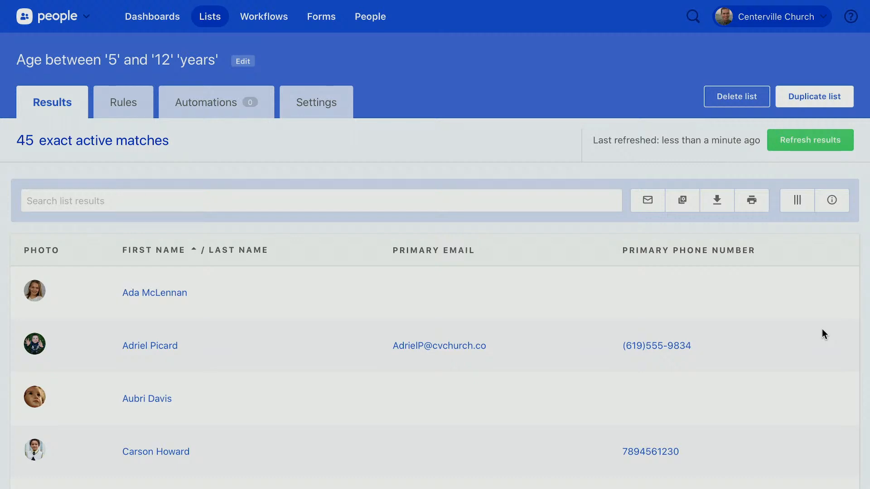
Add a Check-Ins Attendance condition for the last 6 months, narrowing the list to 35
{"action": "left_click", "coordinate": [123, 112]}
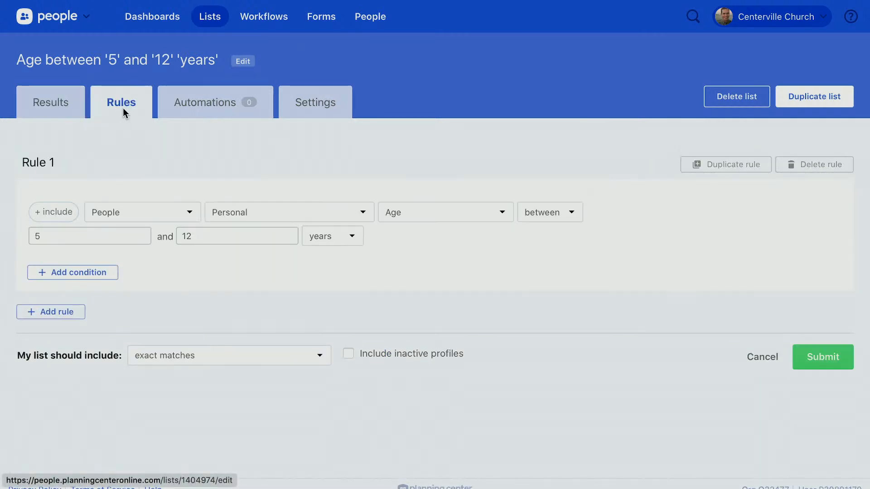
{"action": "left_click", "coordinate": [72, 273]}
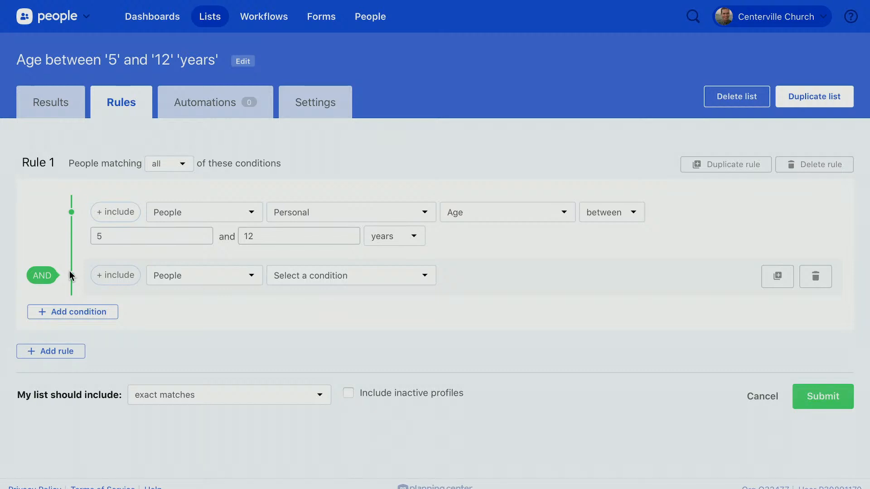
{"action": "left_click", "coordinate": [235, 283]}
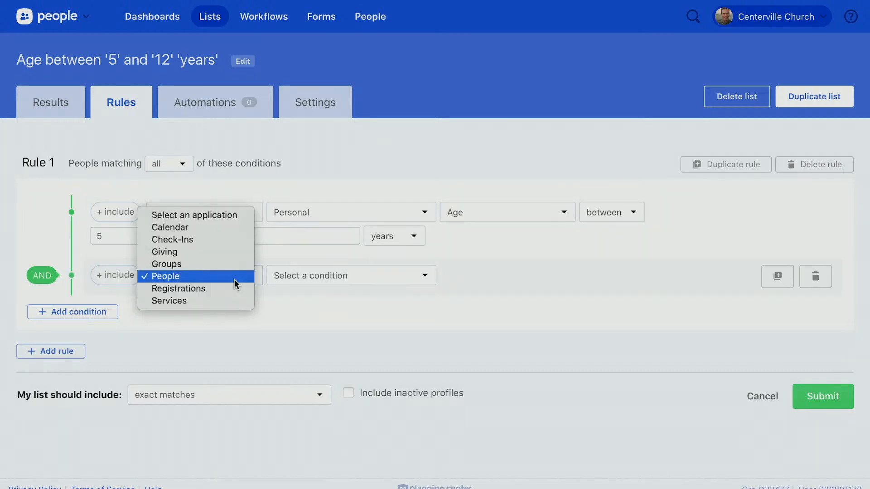
{"action": "left_click", "coordinate": [223, 244]}
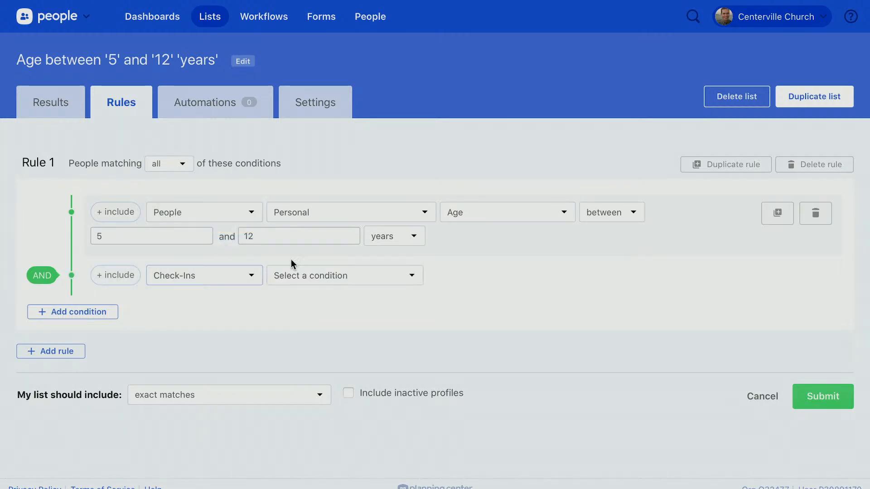
{"action": "left_click", "coordinate": [326, 275]}
{"action": "left_click", "coordinate": [357, 302]}
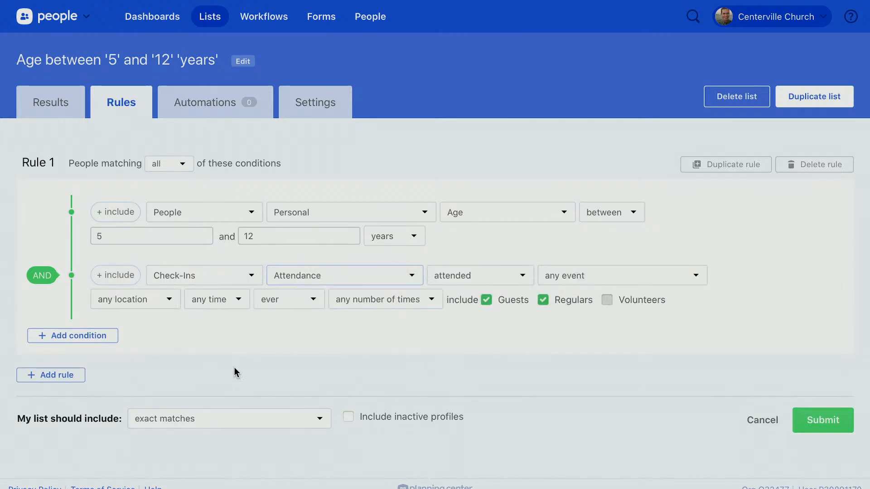
{"action": "left_click", "coordinate": [241, 305]}
{"action": "left_click", "coordinate": [303, 300]}
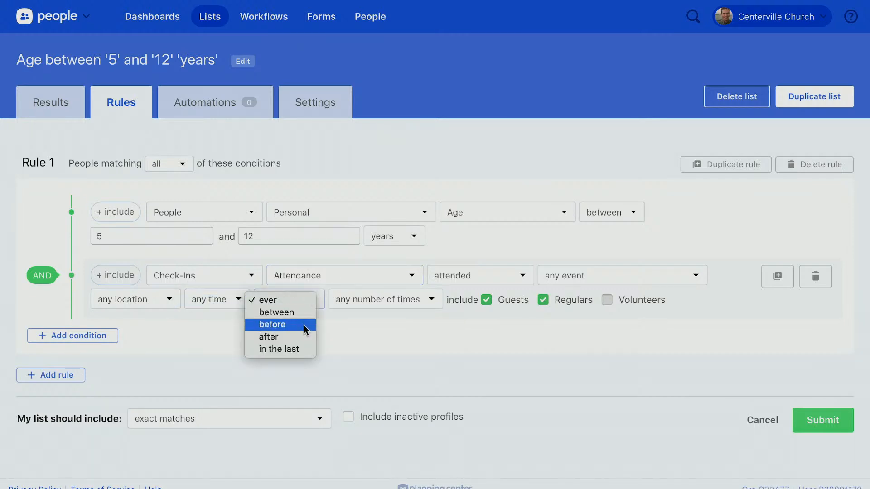
{"action": "left_click", "coordinate": [300, 349]}
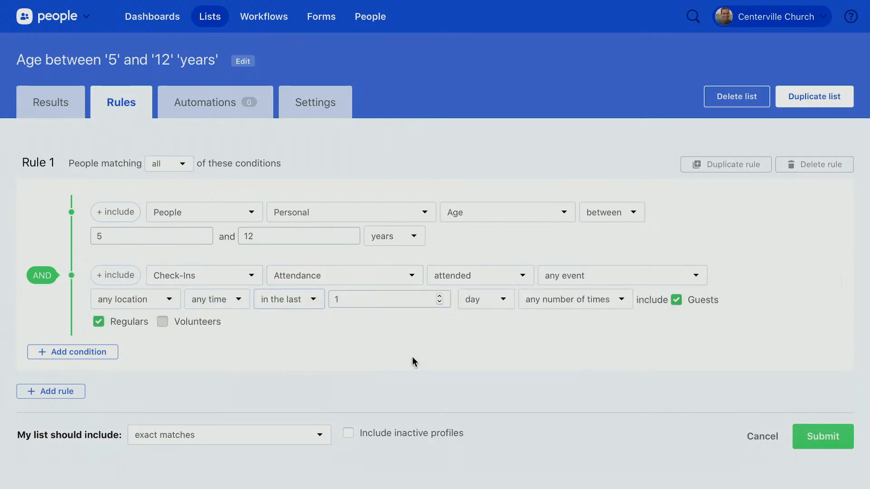
{"action": "double_click", "coordinate": [404, 303]}
{"action": "type", "text": "6"}
{"action": "left_click", "coordinate": [482, 301]}
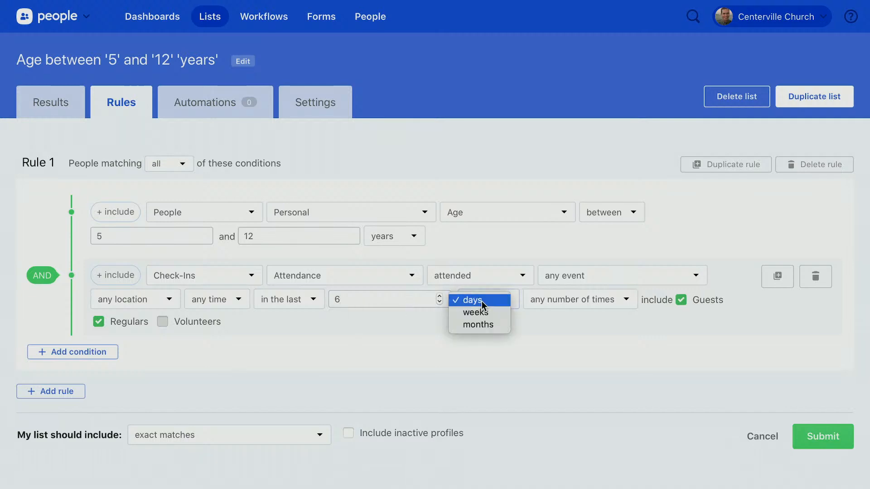
{"action": "left_click", "coordinate": [478, 325]}
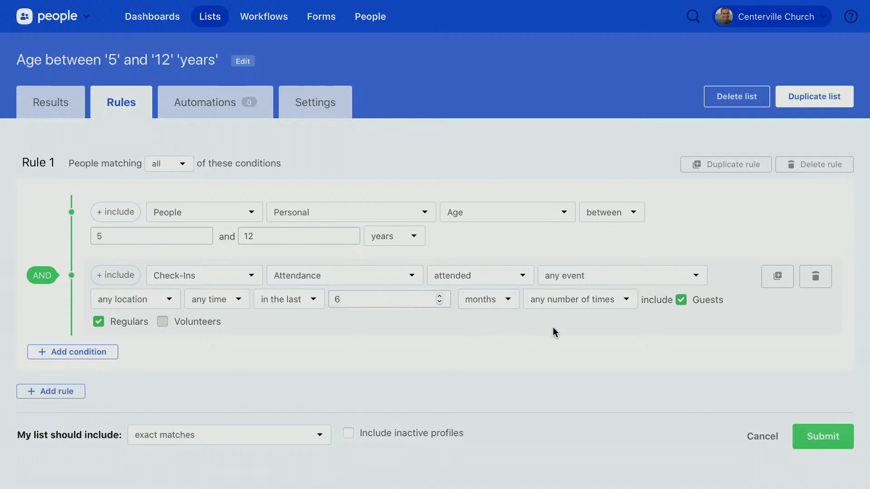
{"action": "left_click", "coordinate": [824, 439]}
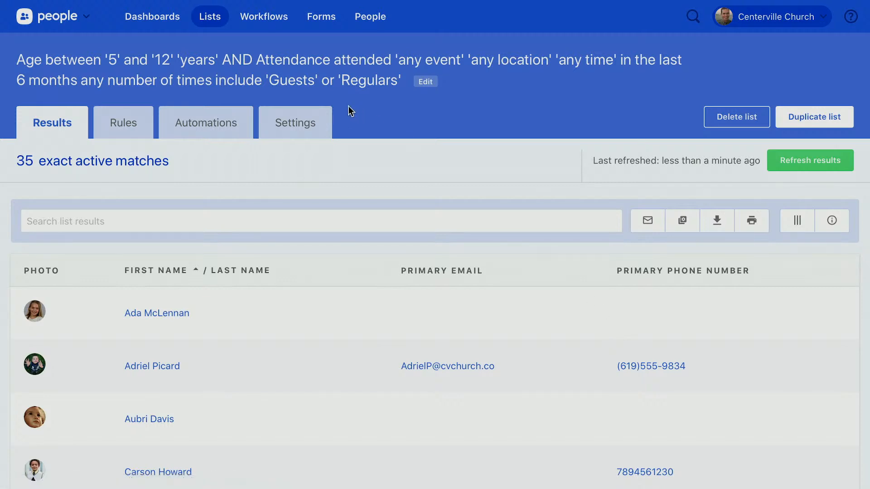
Add a condition excluding people registered for Vacation Bible School - August 3rd, 2020, leaving 31
{"action": "left_click", "coordinate": [131, 120]}
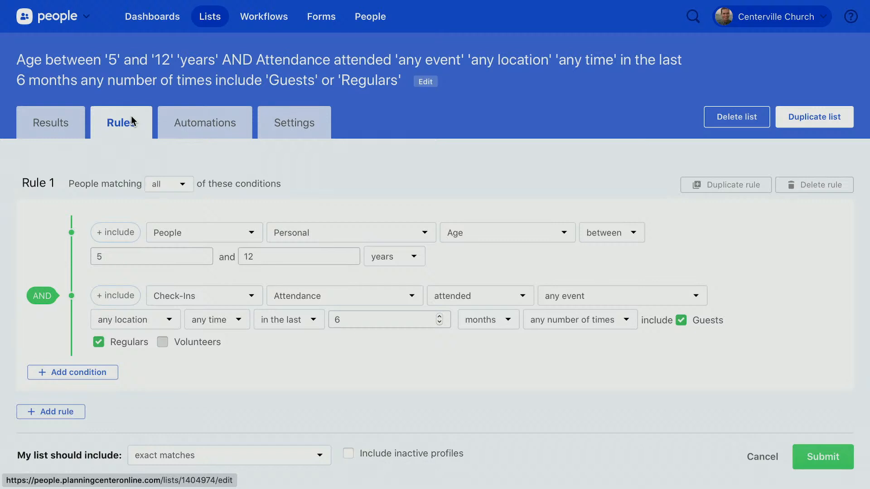
{"action": "left_click", "coordinate": [95, 373]}
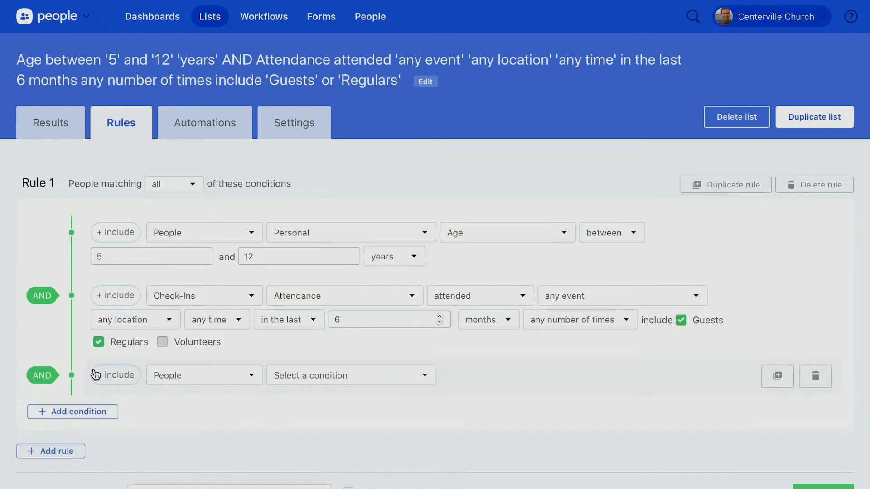
{"action": "left_click", "coordinate": [175, 379]}
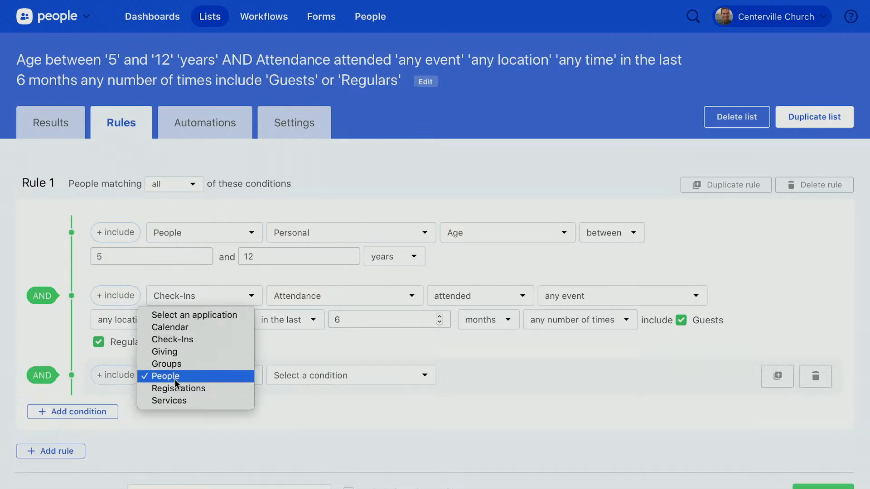
{"action": "left_click", "coordinate": [220, 385]}
{"action": "scroll", "coordinate": [230, 425], "scroll_direction": "down", "scroll_amount": 2}
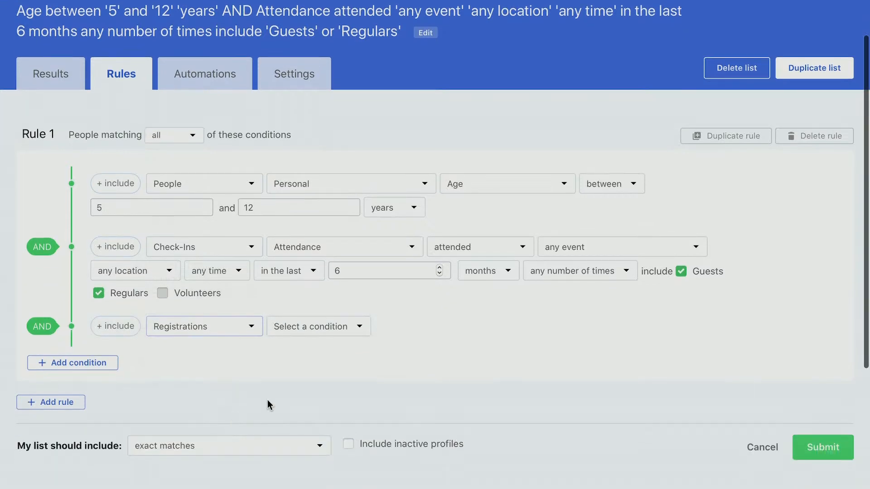
{"action": "left_click", "coordinate": [338, 336]}
{"action": "left_click", "coordinate": [337, 352]}
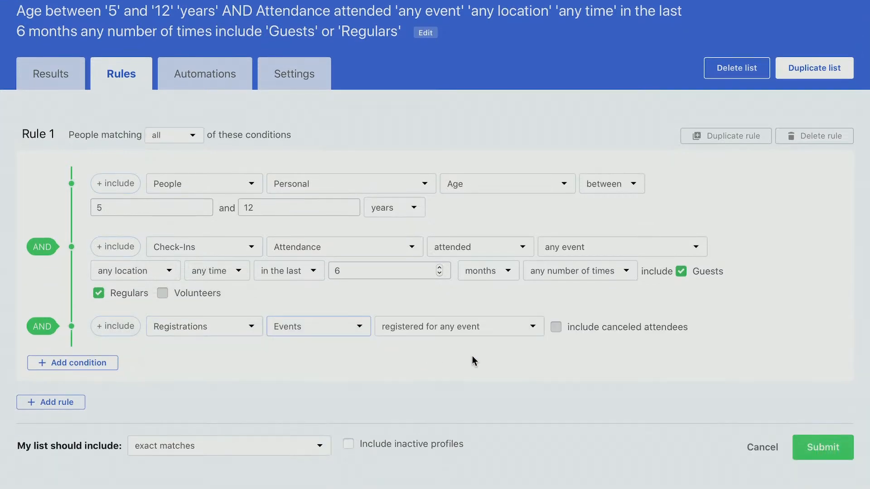
{"action": "left_click", "coordinate": [495, 327]}
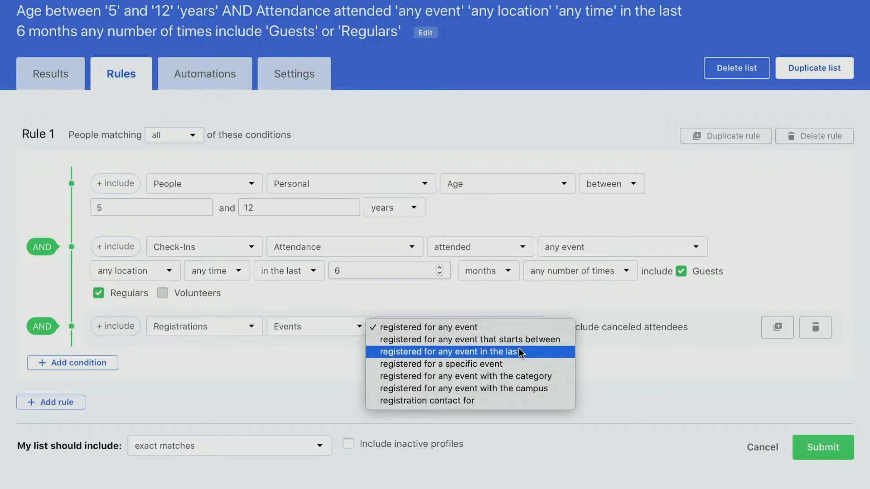
{"action": "left_click", "coordinate": [520, 364]}
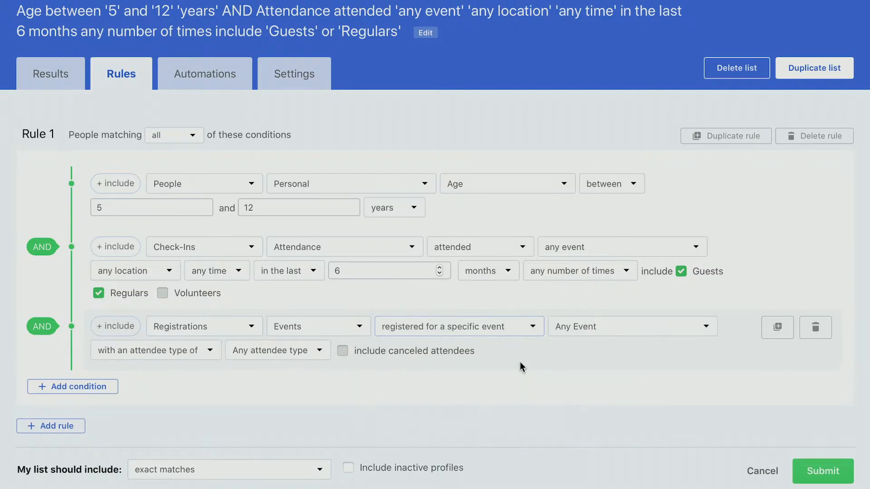
{"action": "left_click", "coordinate": [645, 328]}
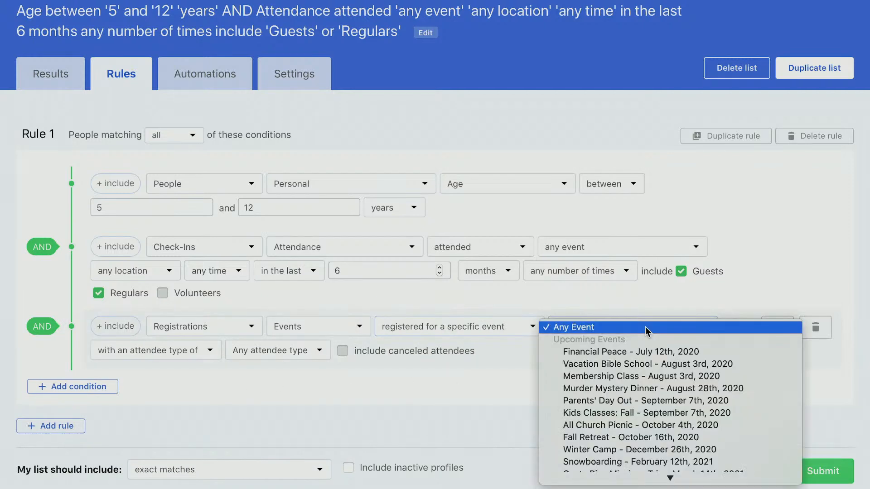
{"action": "left_click", "coordinate": [727, 366]}
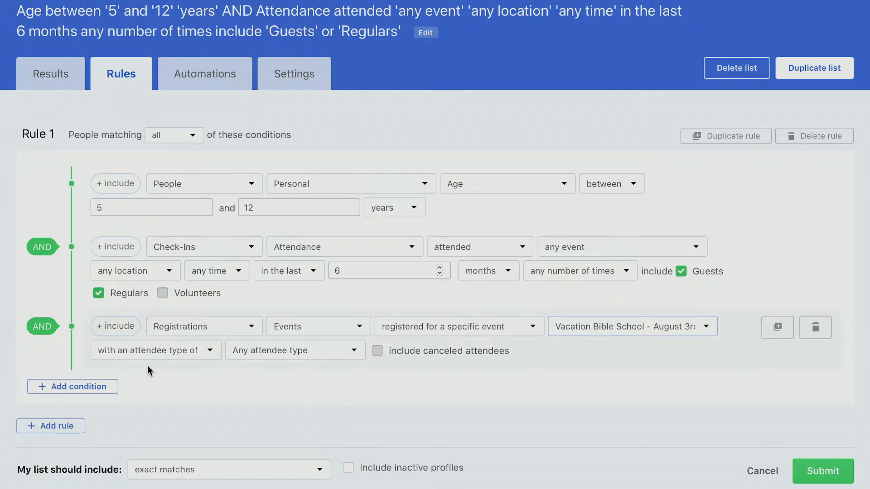
{"action": "left_click", "coordinate": [120, 330]}
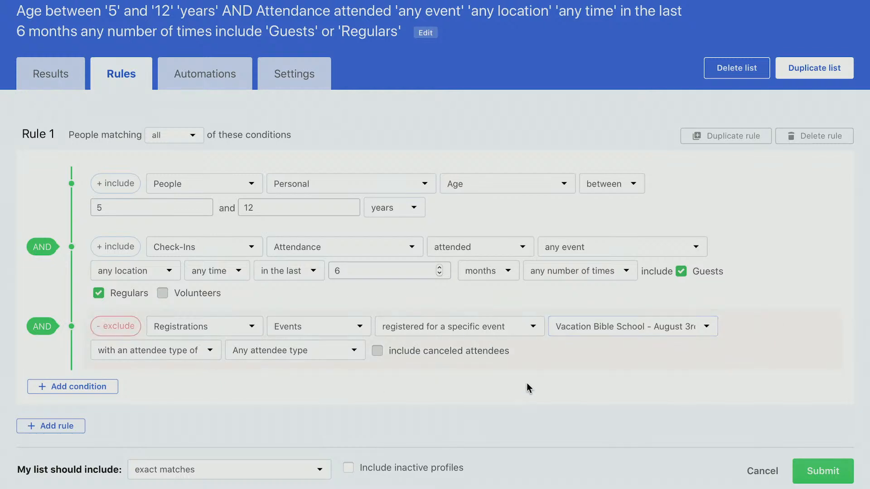
{"action": "left_click", "coordinate": [829, 471]}
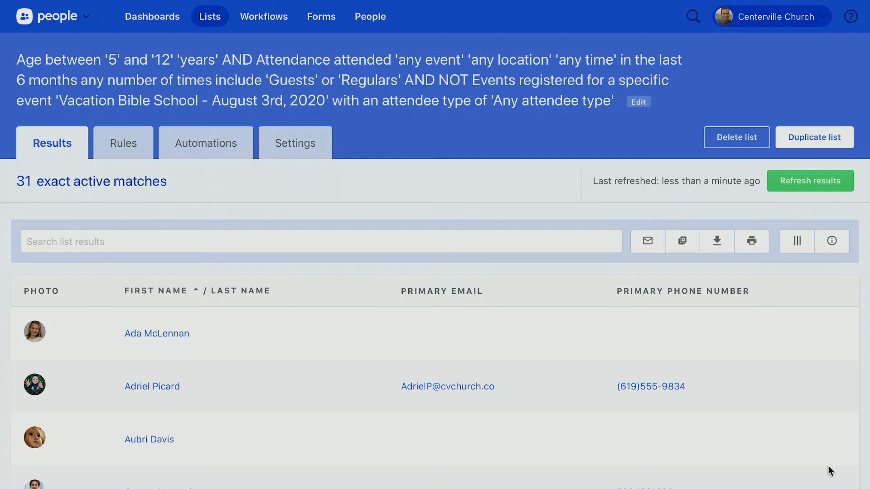
Rename the list to 'VBS Promo List' and show its rules again
{"action": "scroll", "coordinate": [594, 363], "scroll_direction": "down", "scroll_amount": 1}
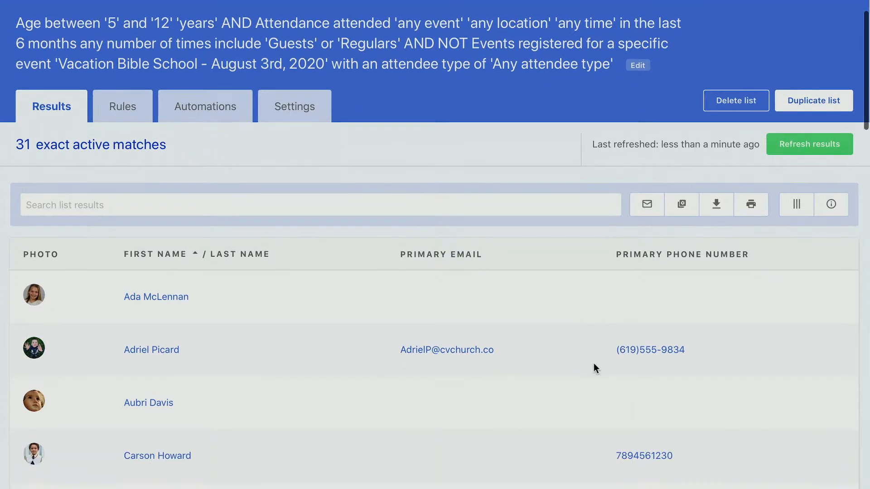
{"action": "scroll", "coordinate": [594, 363], "scroll_direction": "up", "scroll_amount": 1}
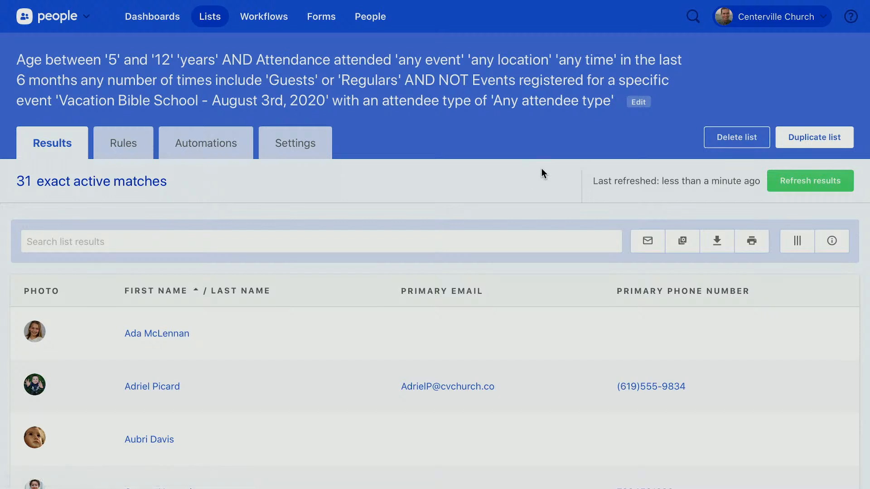
{"action": "left_click", "coordinate": [639, 102]}
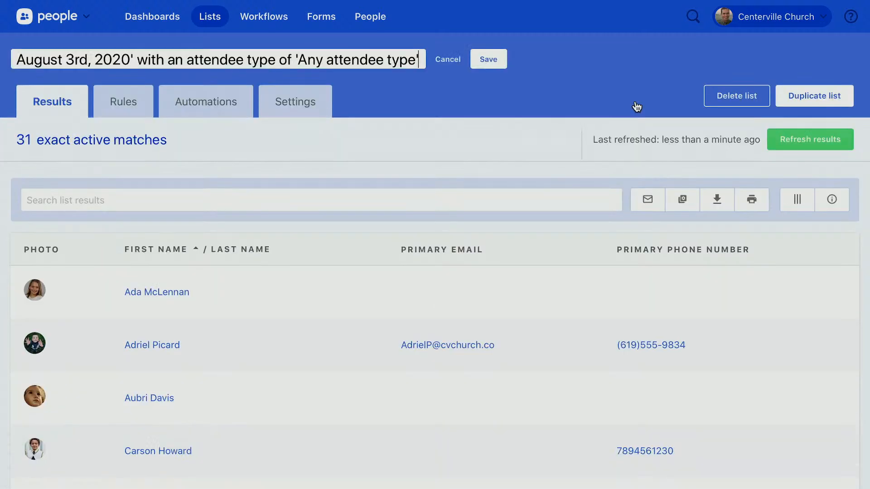
{"action": "triple_click", "coordinate": [359, 58]}
{"action": "type", "text": "VBS Pr"}
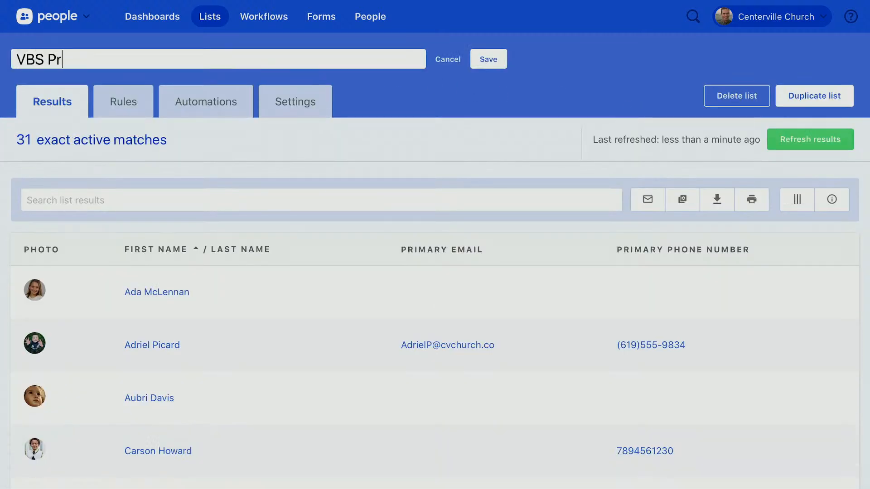
{"action": "type", "text": "omo List"}
{"action": "left_click", "coordinate": [489, 59]}
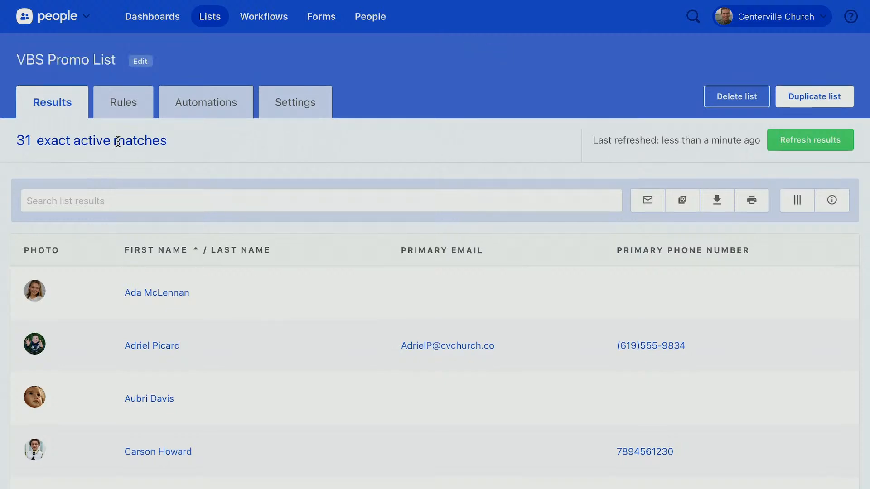
{"action": "left_click", "coordinate": [126, 109]}
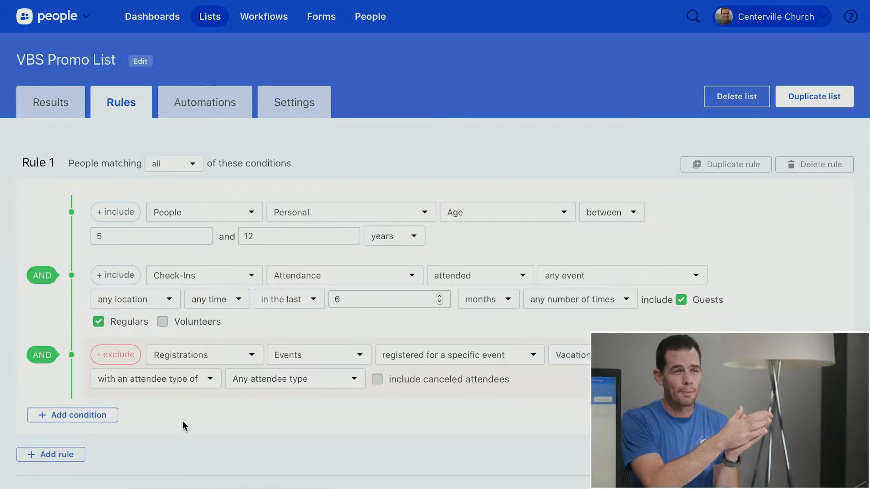
Set the list to include primary contacts of matches, yielding 24 people
{"action": "scroll", "coordinate": [183, 421], "scroll_direction": "down", "scroll_amount": 5}
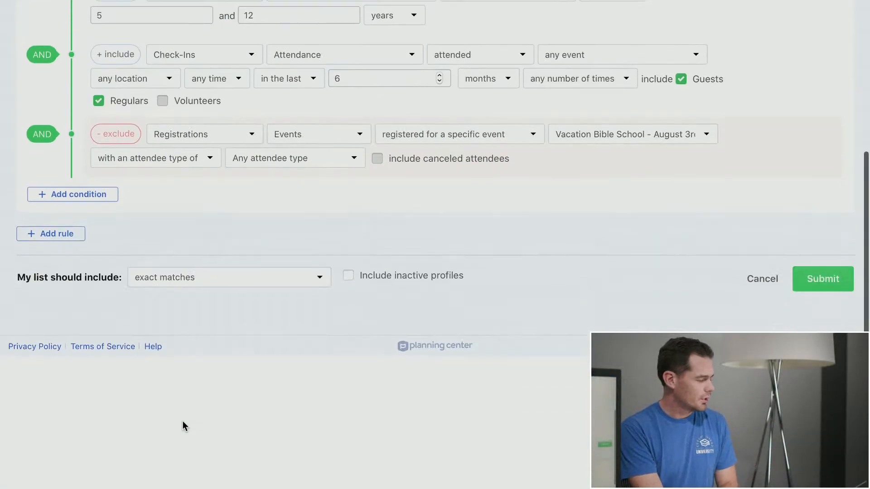
{"action": "left_click", "coordinate": [226, 282]}
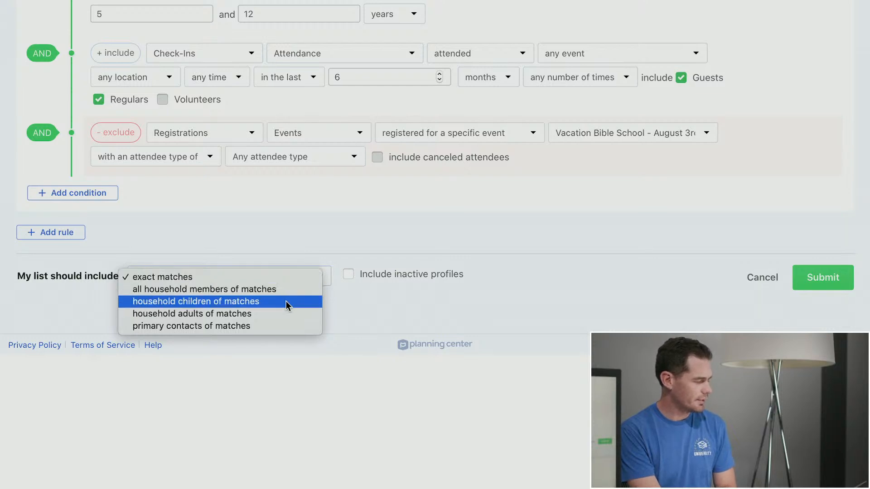
{"action": "left_click", "coordinate": [289, 326]}
{"action": "scroll", "coordinate": [497, 248], "scroll_direction": "up", "scroll_amount": 2}
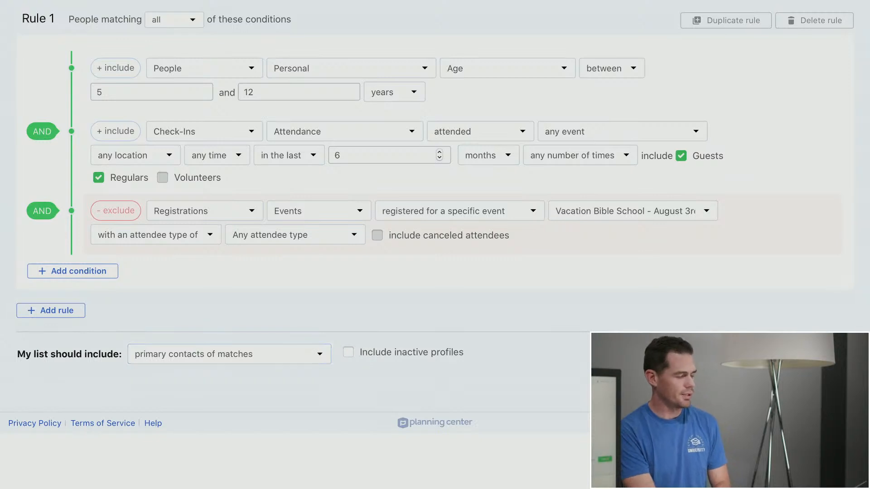
{"action": "left_click", "coordinate": [829, 354]}
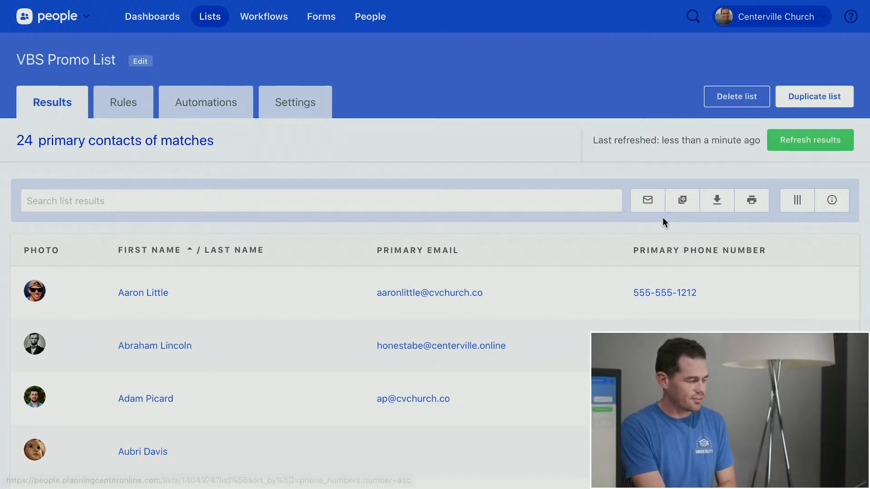
Preview an email to everyone on the VBS Promo List, discard it unsent, then go to the list's Settings
{"action": "left_click", "coordinate": [647, 199]}
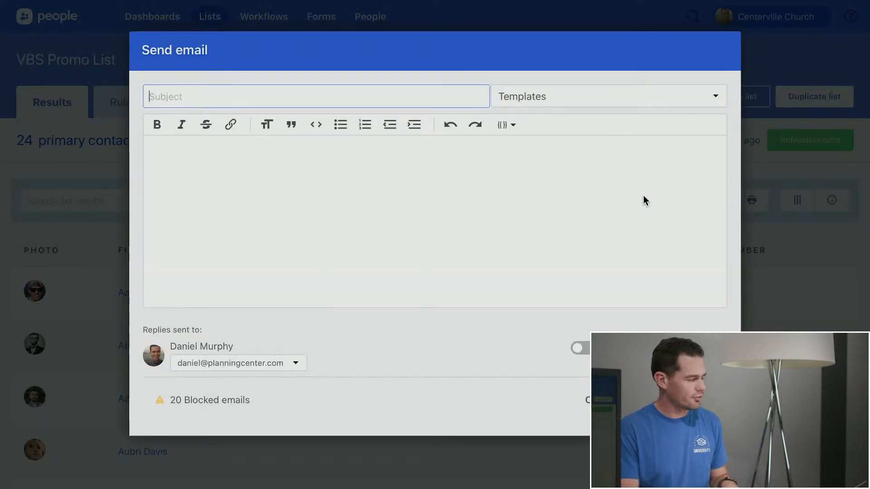
{"action": "left_click", "coordinate": [646, 201]}
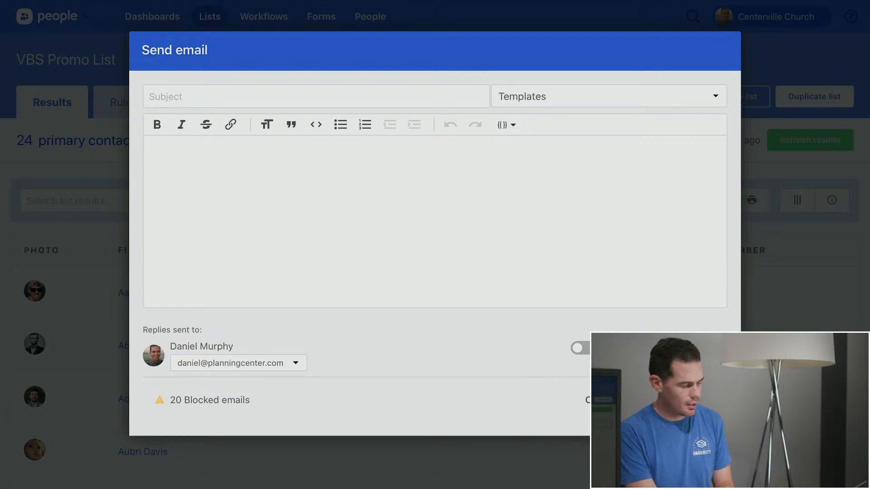
{"action": "left_click", "coordinate": [600, 401]}
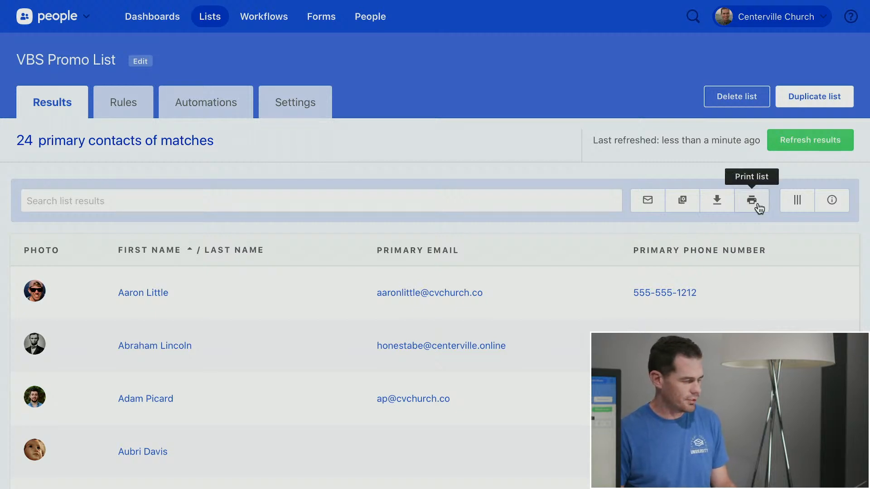
{"action": "left_click", "coordinate": [272, 103]}
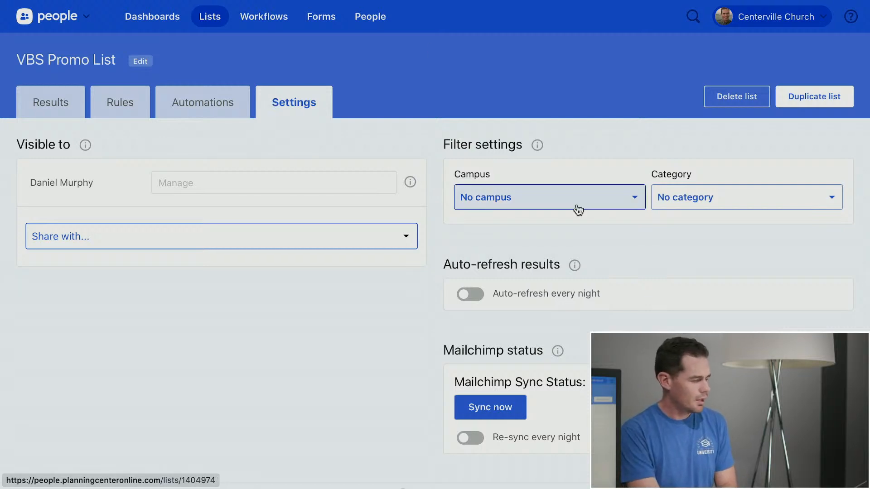
Review the VBS Promo List's settings, then go to its Automations page
{"action": "scroll", "coordinate": [664, 206], "scroll_direction": "down", "scroll_amount": 2}
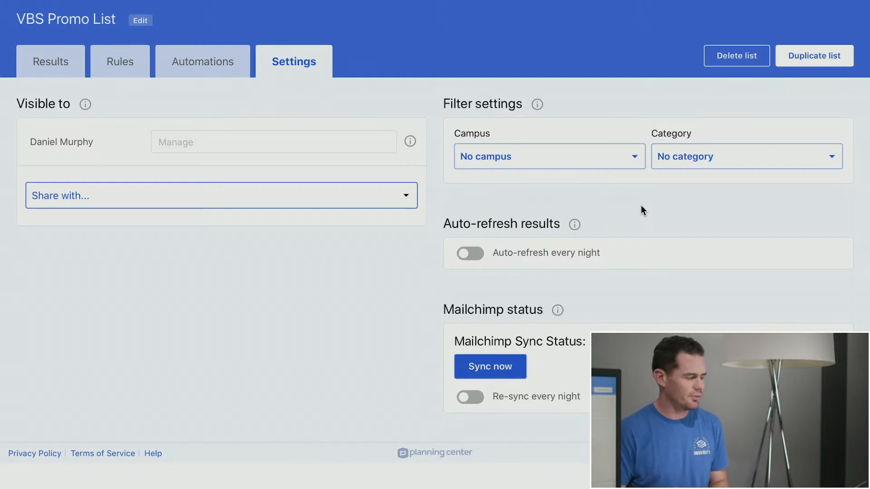
{"action": "scroll", "coordinate": [365, 369], "scroll_direction": "down", "scroll_amount": 1}
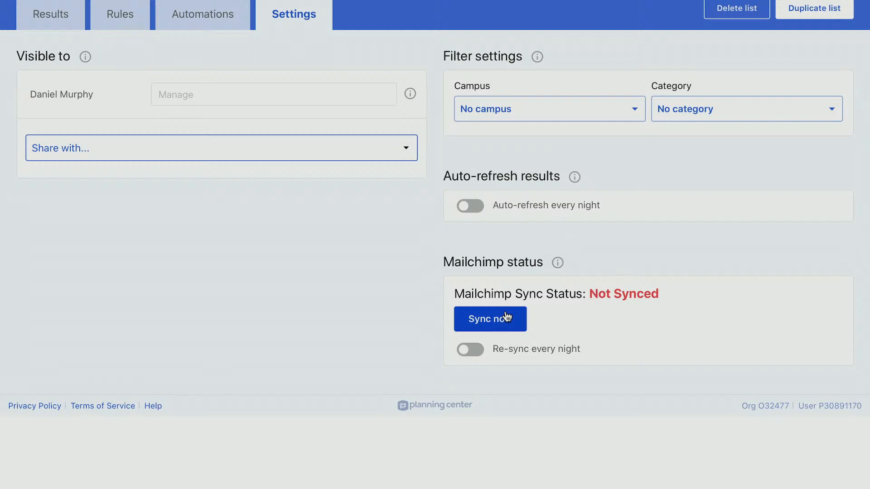
{"action": "scroll", "coordinate": [507, 317], "scroll_direction": "up", "scroll_amount": 2}
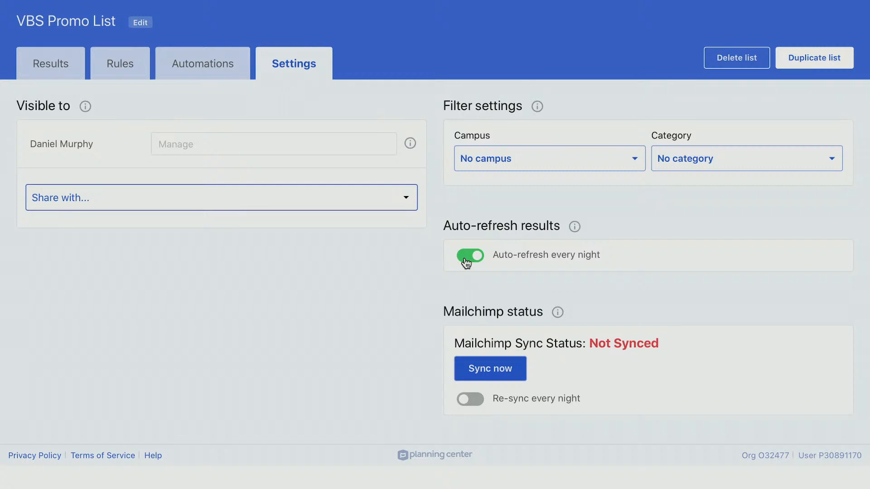
{"action": "scroll", "coordinate": [319, 273], "scroll_direction": "up", "scroll_amount": 1}
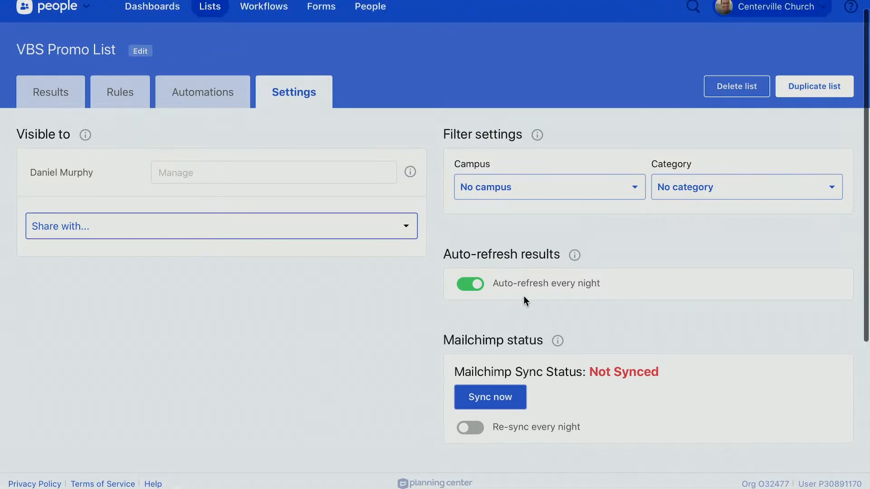
{"action": "left_click", "coordinate": [205, 94]}
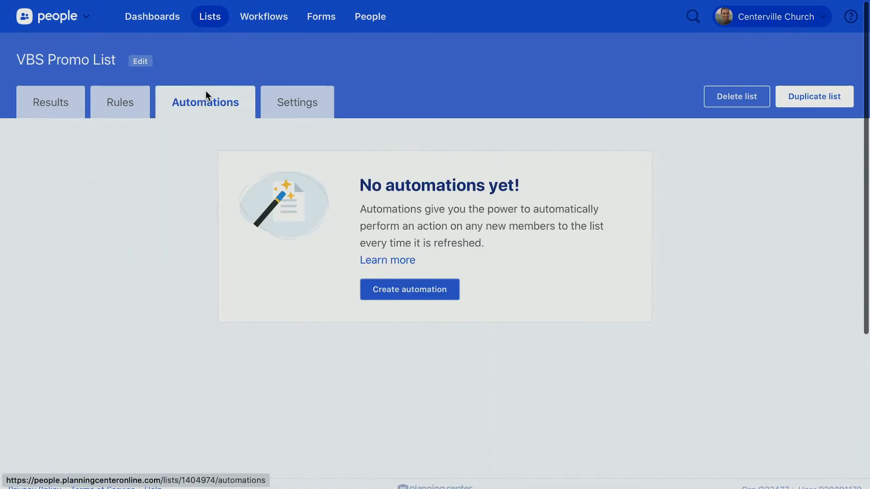